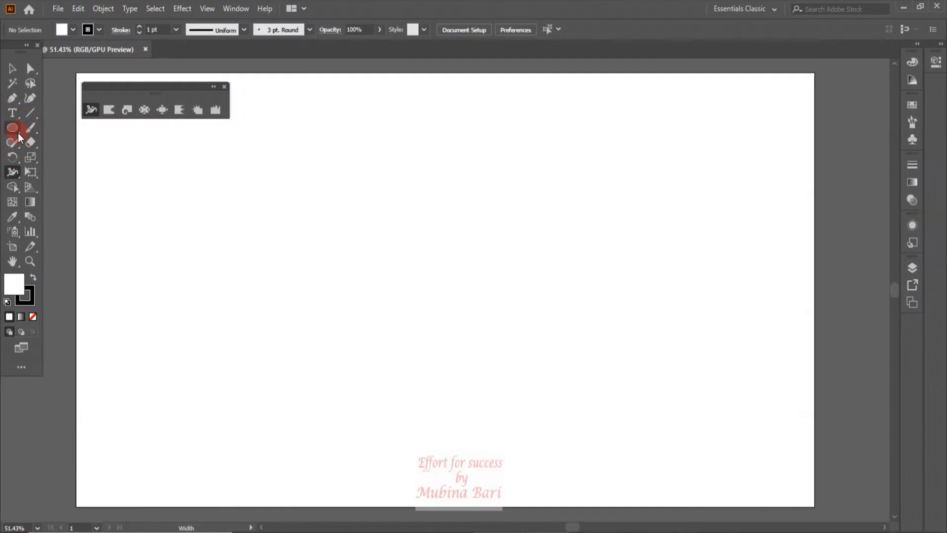
# Draw a rectangle about 400 by 298 px on the upper-left part of the artboard and fill it with red
pyautogui.click(18, 132)
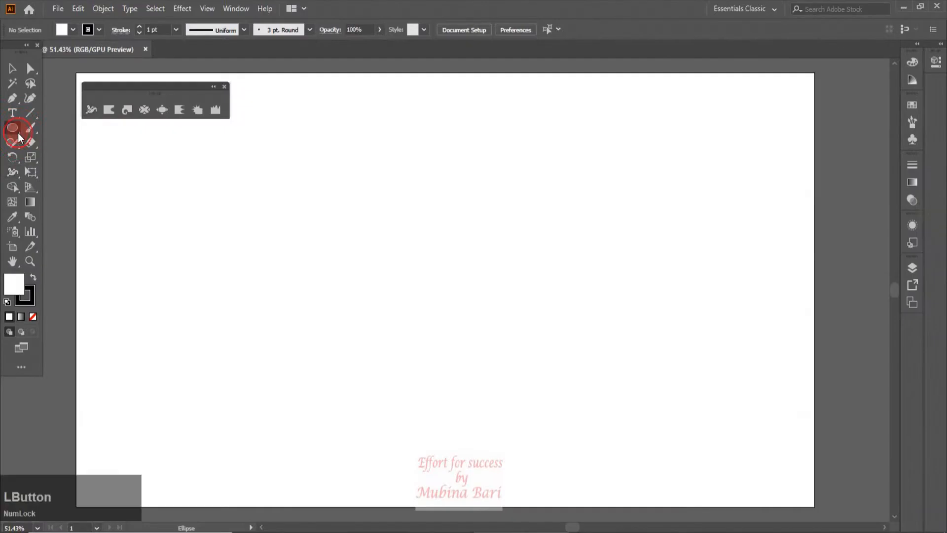
pyautogui.moveTo(18, 133); pyautogui.dragTo(53, 127)
pyautogui.moveTo(247, 182); pyautogui.dragTo(402, 302)
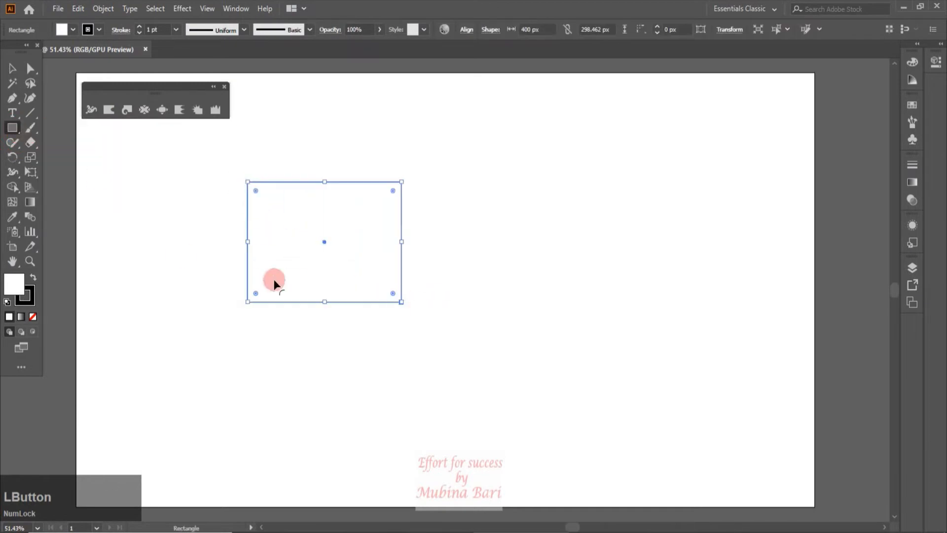
pyautogui.click(73, 31)
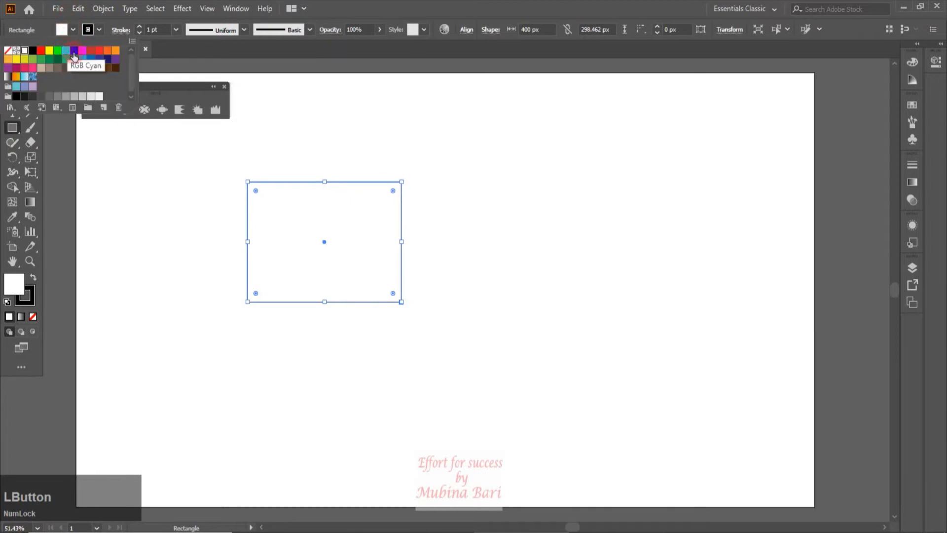
pyautogui.click(91, 50)
pyautogui.click(299, 239)
# Try the Warp tool on the rectangle's right and left edges with one bulge and one dent each, and undo the distortions
pyautogui.click(109, 109)
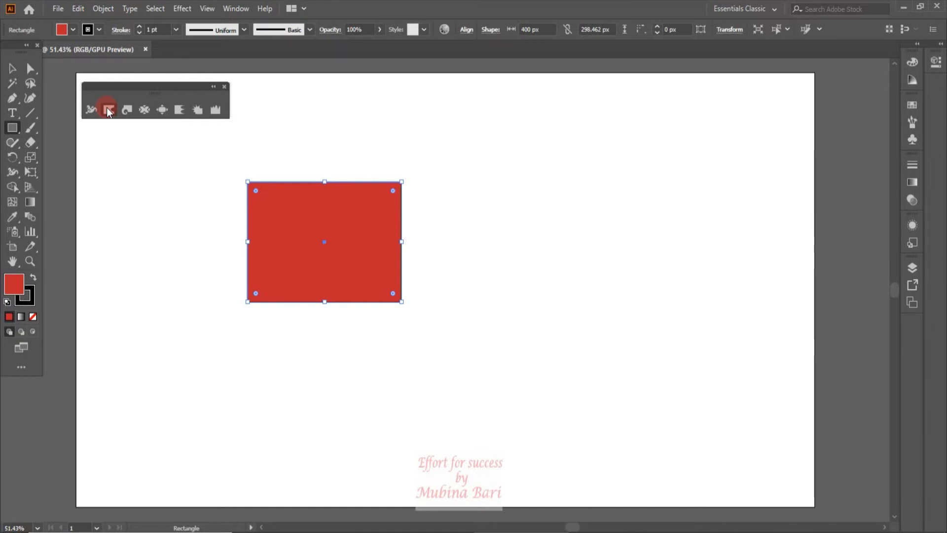
pyautogui.click(107, 110)
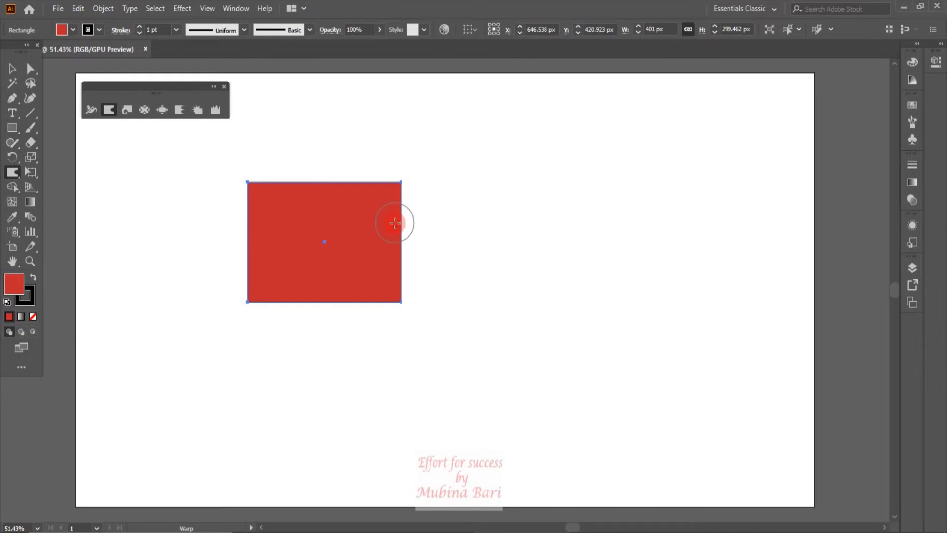
pyautogui.moveTo(394, 223); pyautogui.dragTo(449, 224)
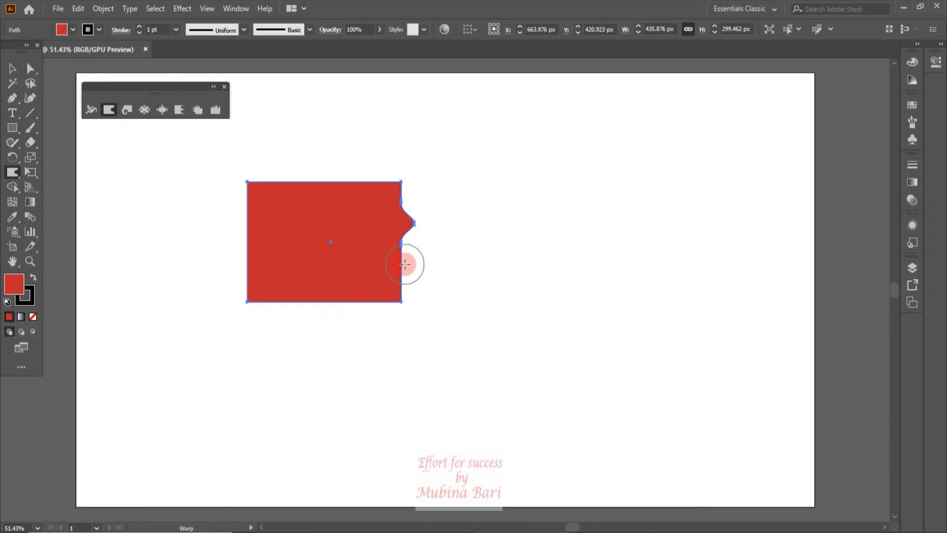
pyautogui.moveTo(405, 264)
pyautogui.mouseDown()
pyautogui.moveTo(364, 271)
pyautogui.moveTo(274, 250)
pyautogui.moveTo(377, 289)
pyautogui.moveTo(398, 274)
pyautogui.moveTo(305, 260)
pyautogui.mouseUp()
pyautogui.moveTo(244, 205)
pyautogui.mouseDown()
pyautogui.moveTo(401, 212)
pyautogui.moveTo(253, 237)
pyautogui.moveTo(259, 204)
pyautogui.mouseUp()
pyautogui.moveTo(245, 260); pyautogui.dragTo(192, 257)
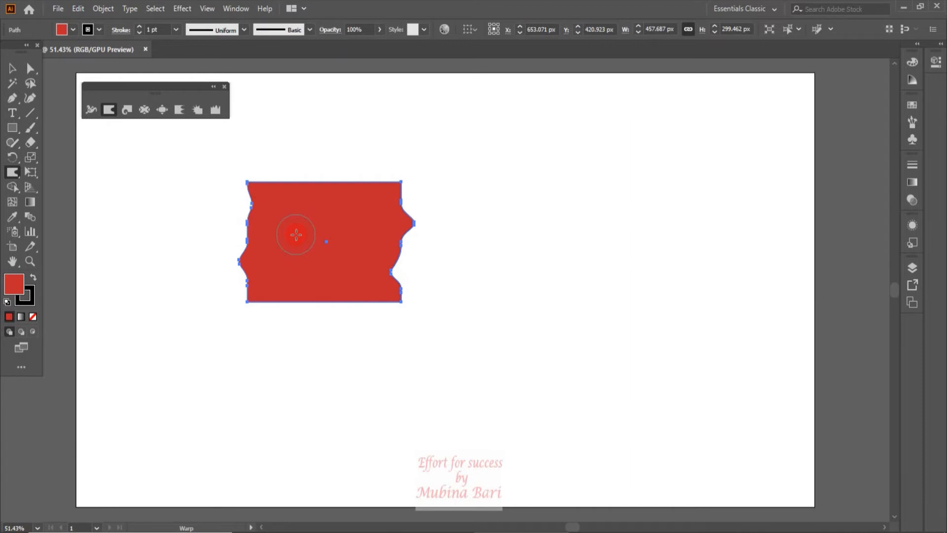
pyautogui.hotkey('ctrl', 'z')
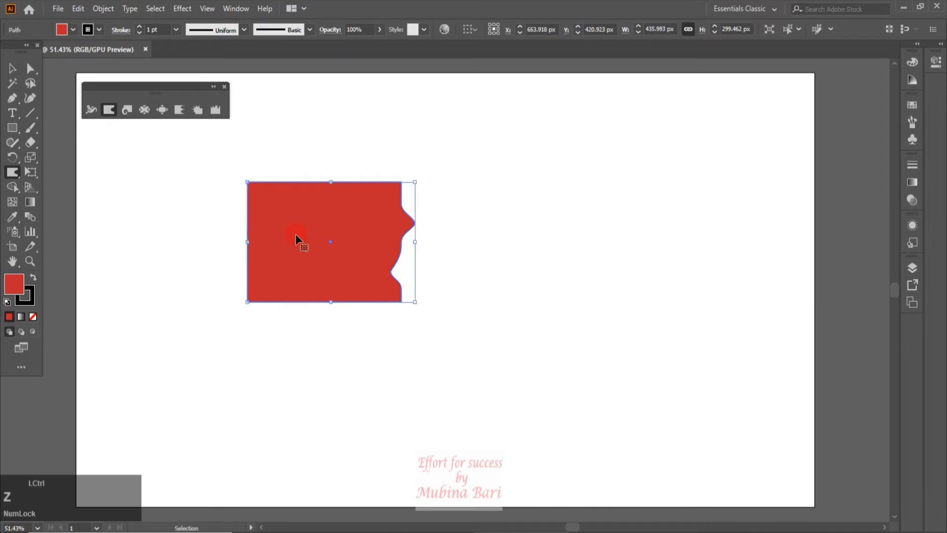
pyautogui.hotkey('ctrl', 'z')
# Set the Warp tool's brush height to 50 px
pyautogui.click(109, 109)
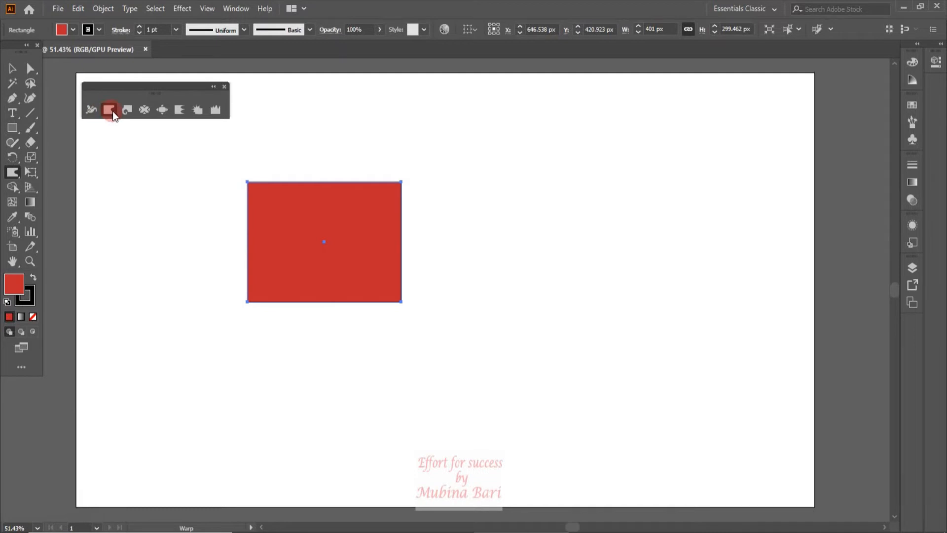
pyautogui.doubleClick(108, 111)
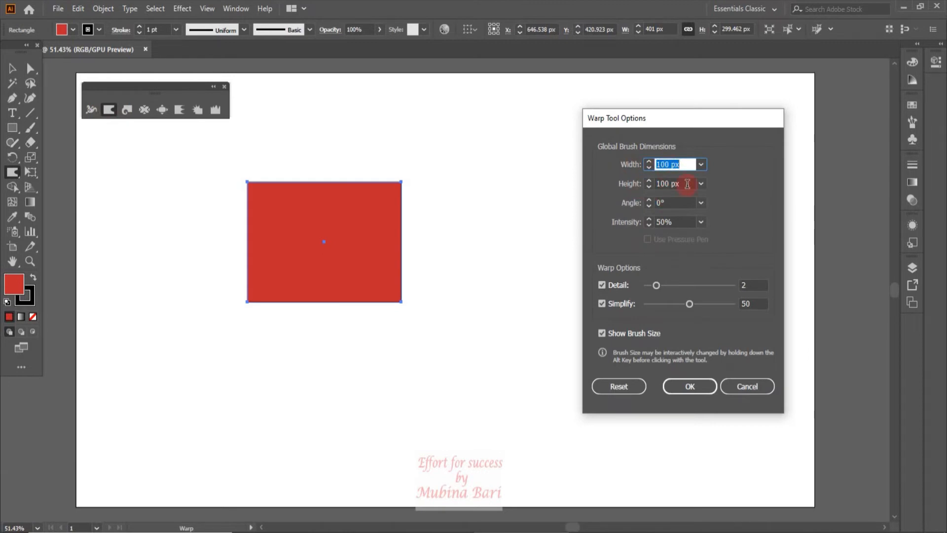
pyautogui.moveTo(673, 171); pyautogui.dragTo(655, 166)
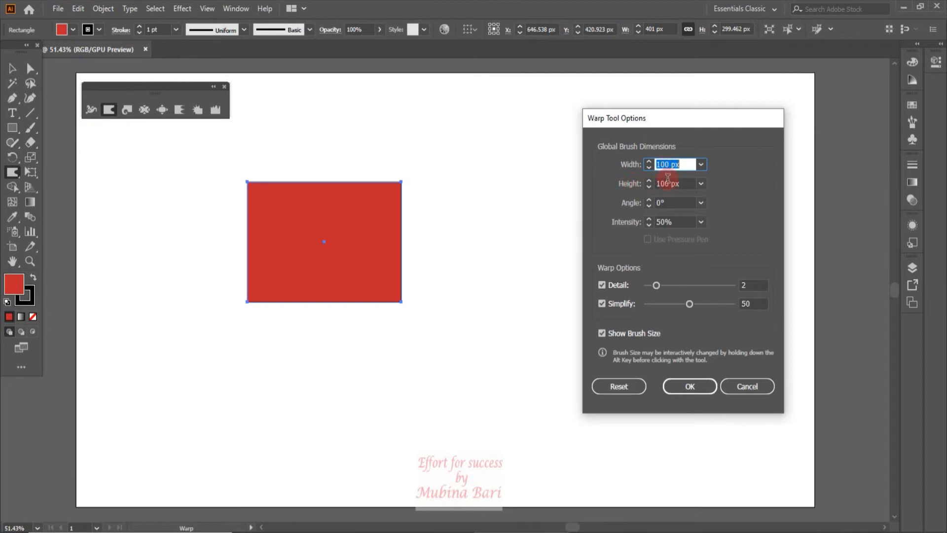
pyautogui.moveTo(671, 184); pyautogui.dragTo(654, 189)
pyautogui.write('50')
pyautogui.click(693, 387)
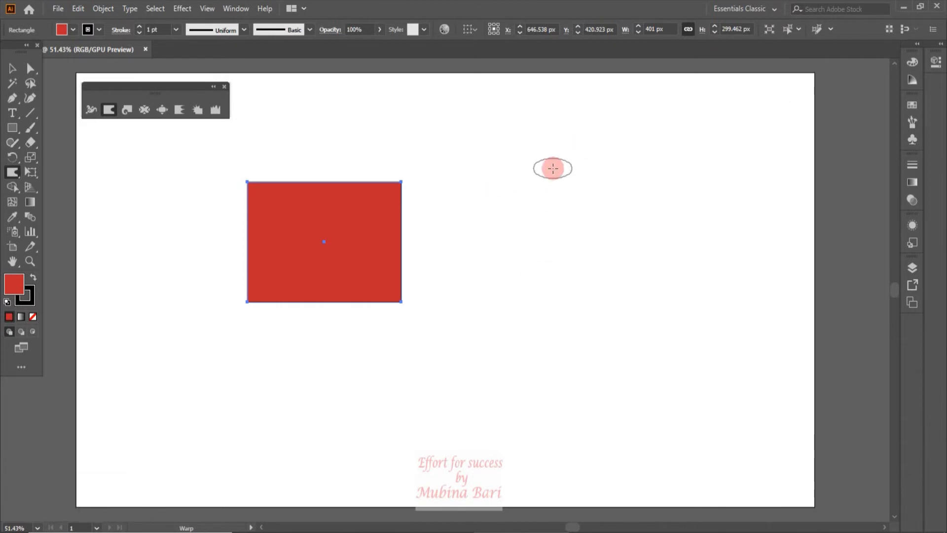
# Try the flattened Warp brush on the rectangle's left, right and upper edges, and undo all the distortions
pyautogui.click(264, 211)
pyautogui.moveTo(264, 212); pyautogui.dragTo(127, 206)
pyautogui.moveTo(246, 249); pyautogui.dragTo(398, 248)
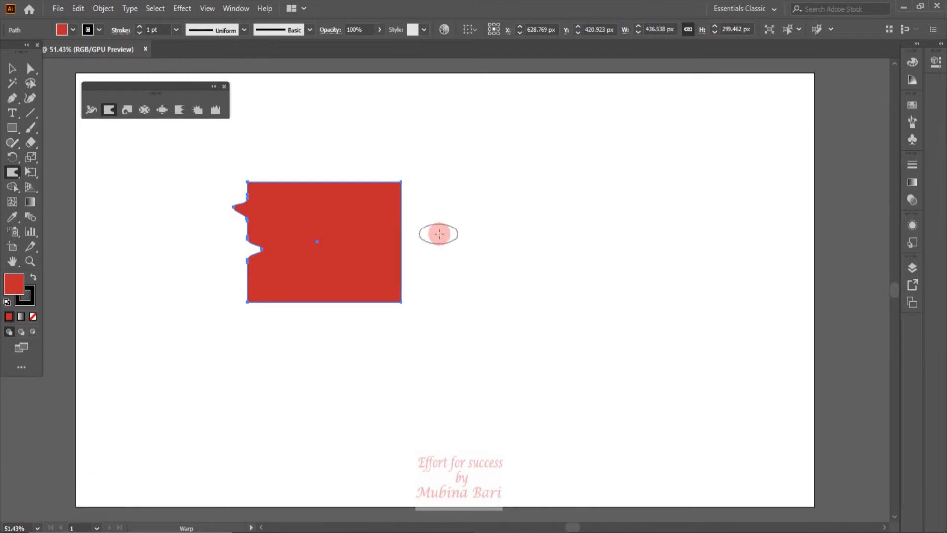
pyautogui.moveTo(406, 204); pyautogui.dragTo(537, 208)
pyautogui.moveTo(405, 263); pyautogui.dragTo(321, 234)
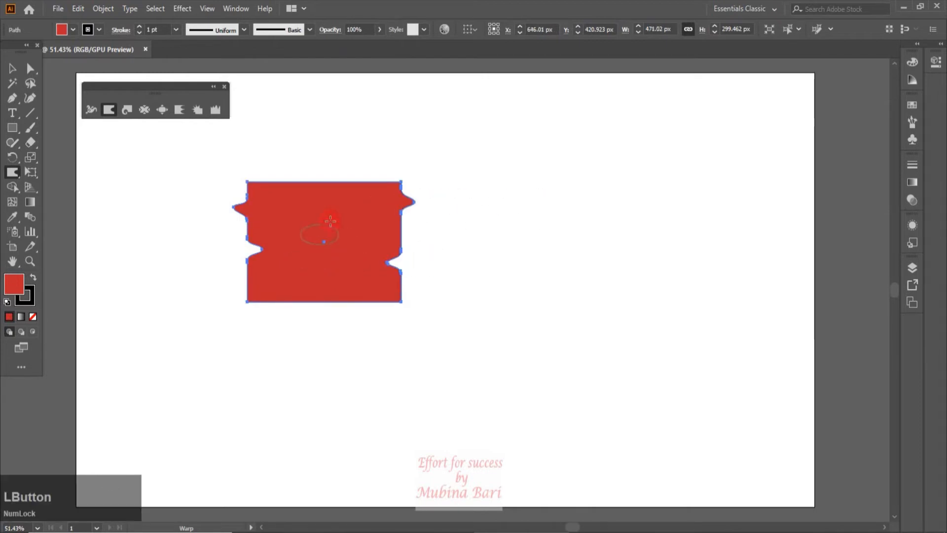
pyautogui.moveTo(345, 196)
pyautogui.mouseDown()
pyautogui.moveTo(502, 126)
pyautogui.moveTo(551, 214)
pyautogui.mouseUp()
pyautogui.hotkey('ctrl', 'z')
pyautogui.hotkey('ctrl', 'z')
pyautogui.hotkey('ctrl', 'z')
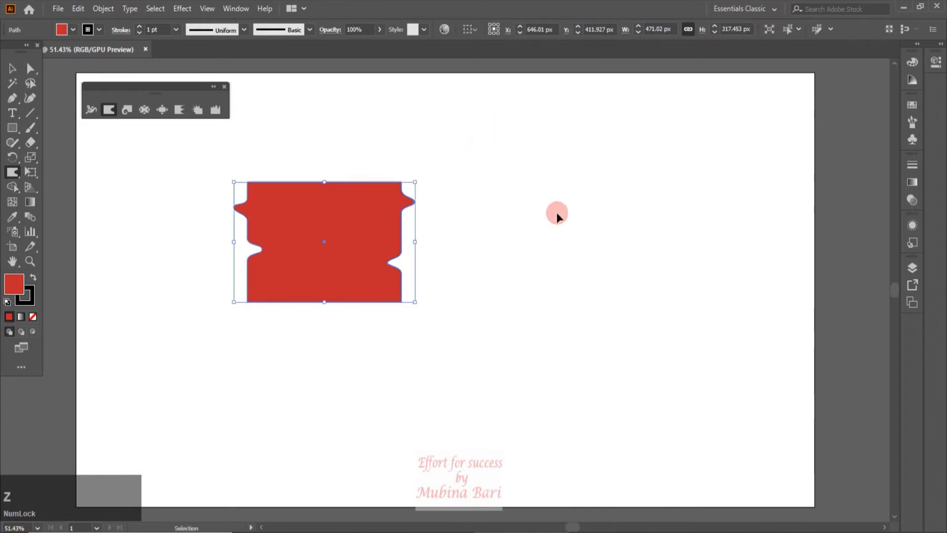
pyautogui.hotkey('ctrl', 'z')
# Restore the Warp tool's brush height to 100 px in its options
pyautogui.click(106, 115)
pyautogui.doubleClick(109, 112)
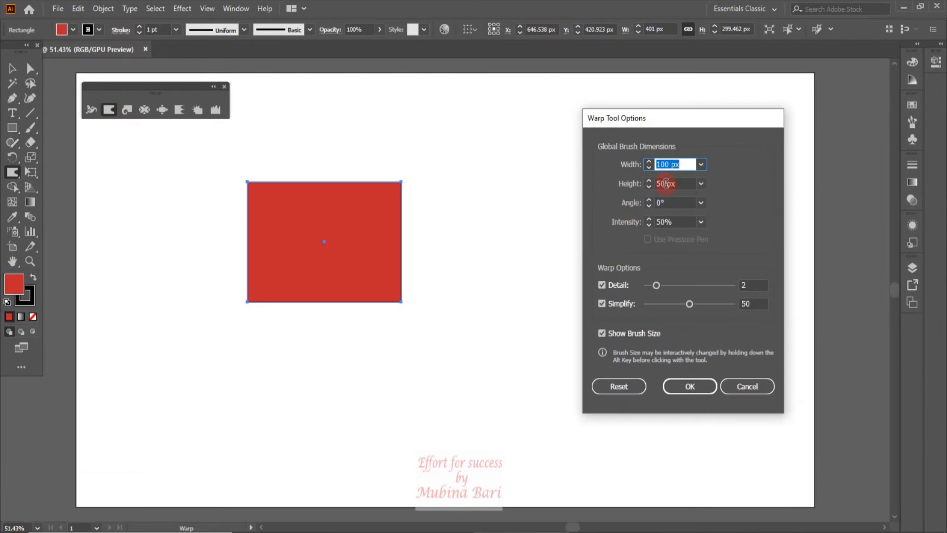
pyautogui.moveTo(666, 183); pyautogui.dragTo(652, 186)
pyautogui.write('1')
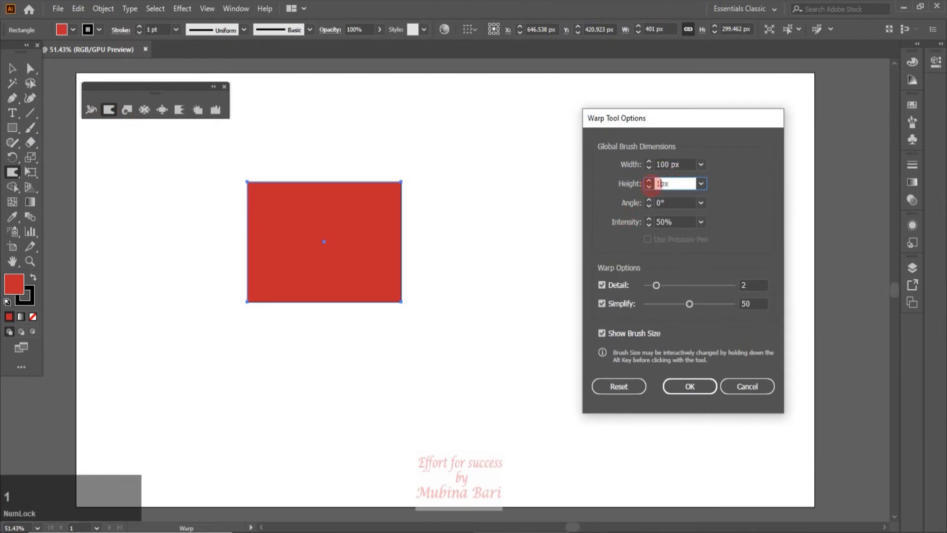
pyautogui.write('00')
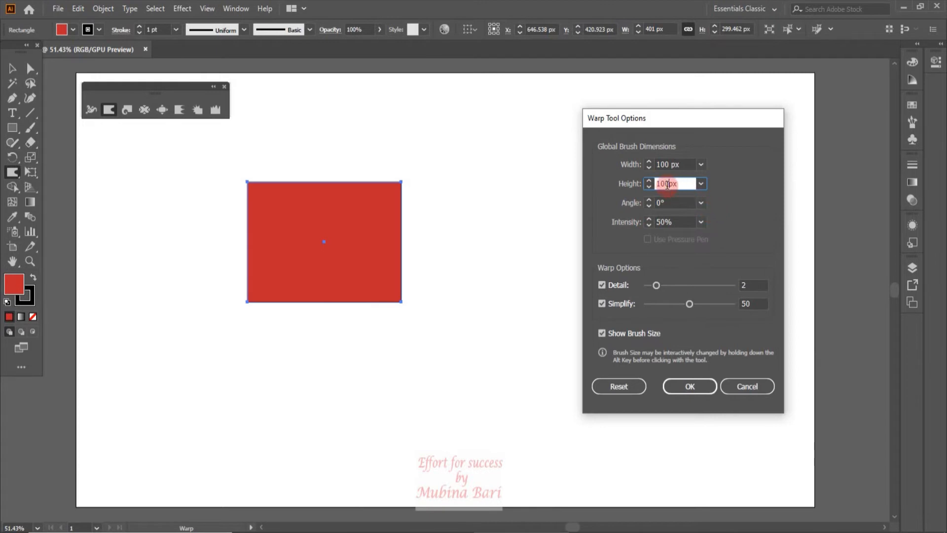
# Set the Warp brush to a height of 50 px and an angle of 30°
pyautogui.moveTo(669, 184); pyautogui.dragTo(651, 188)
pyautogui.write('50')
pyautogui.click(663, 203)
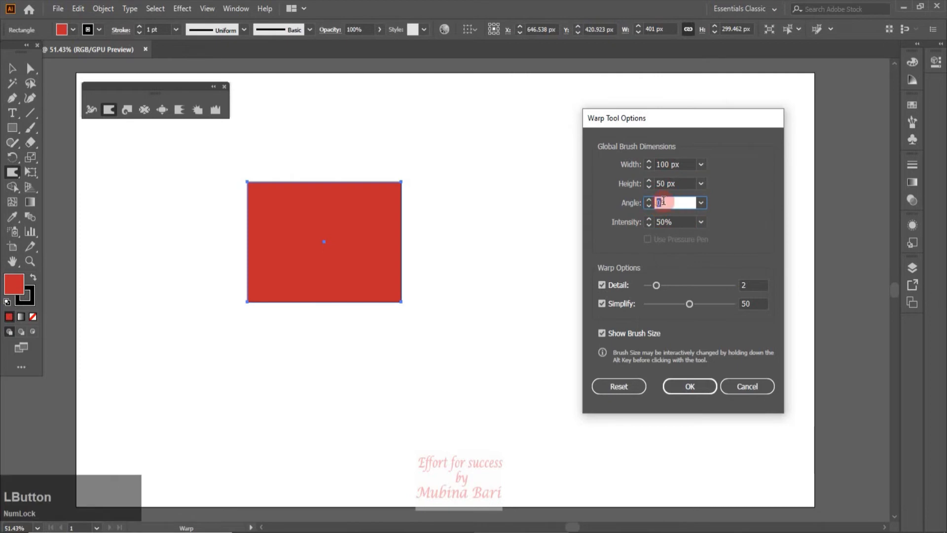
pyautogui.write('30')
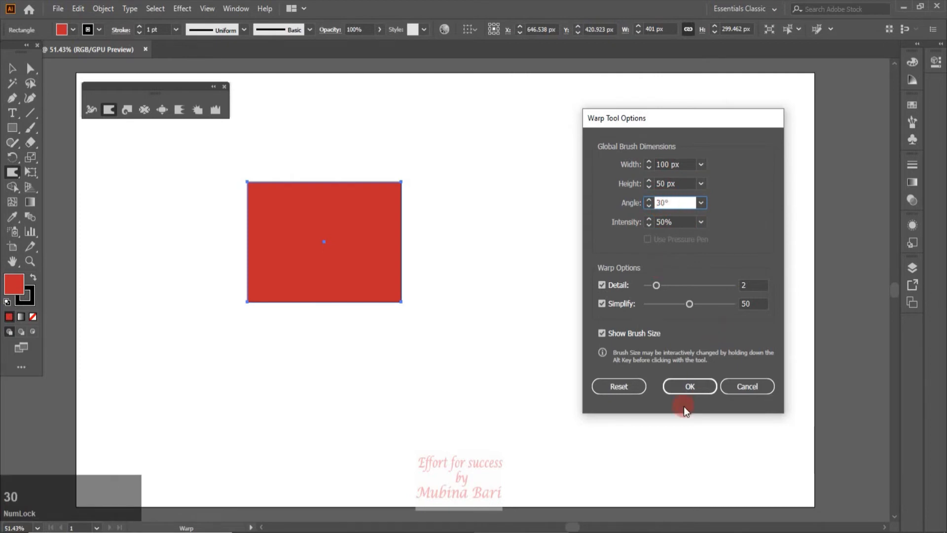
pyautogui.click(689, 386)
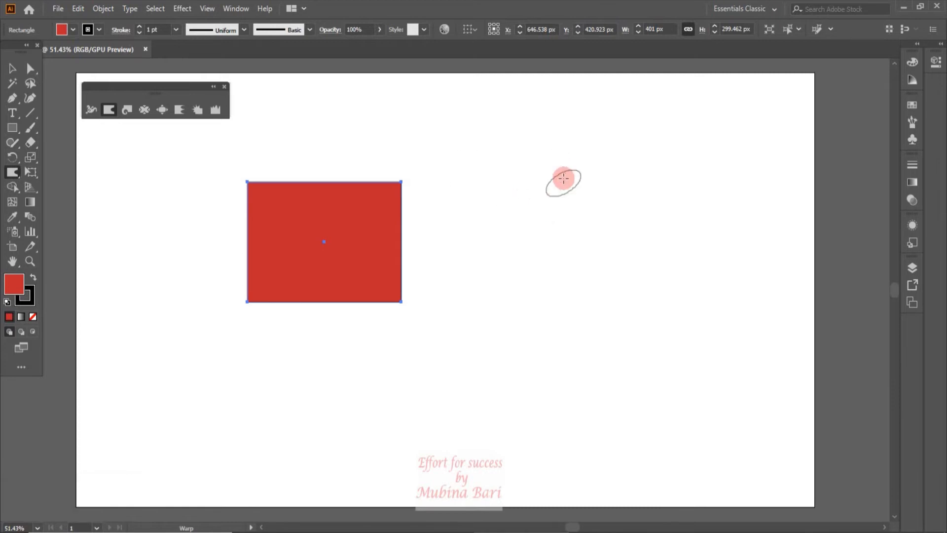
# Try the angled Warp brush with two strokes across the rectangle's left and right edges, and undo the distortions
pyautogui.moveTo(237, 211); pyautogui.dragTo(435, 218)
pyautogui.moveTo(148, 251); pyautogui.dragTo(427, 254)
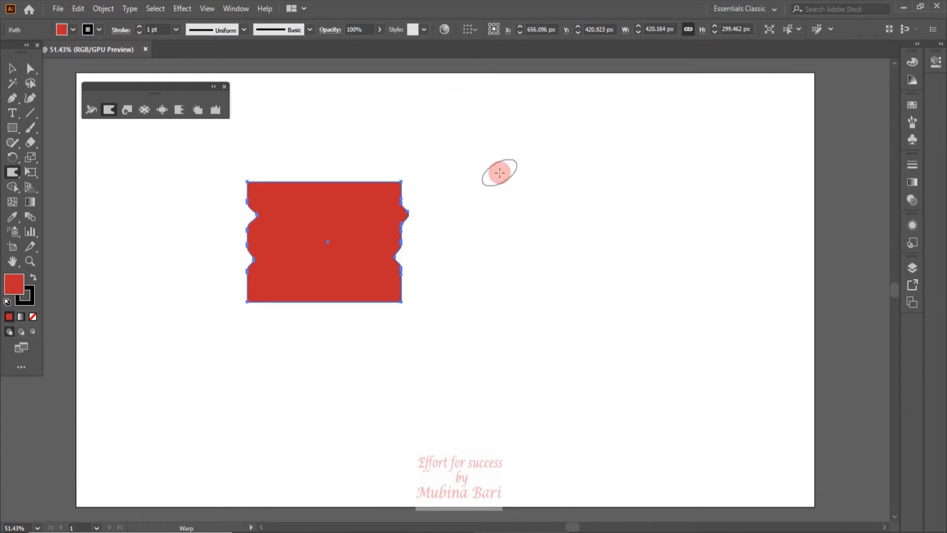
pyautogui.hotkey('ctrl', 'z')
pyautogui.hotkey('ctrl', 'z')
pyautogui.hotkey('ctrl', 'z')
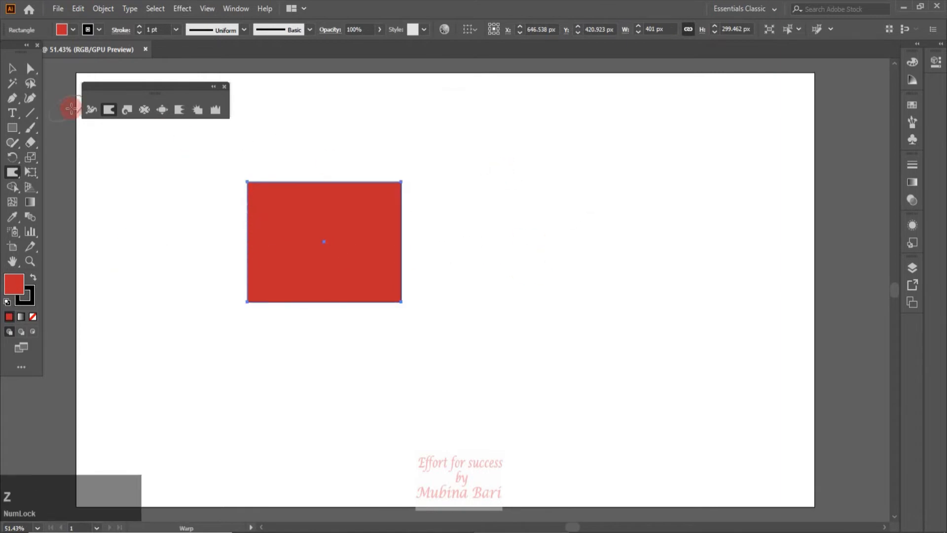
# Configure the Warp brush with an angle of 0°, a height of 100 px and an intensity of 100%
pyautogui.doubleClick(109, 111)
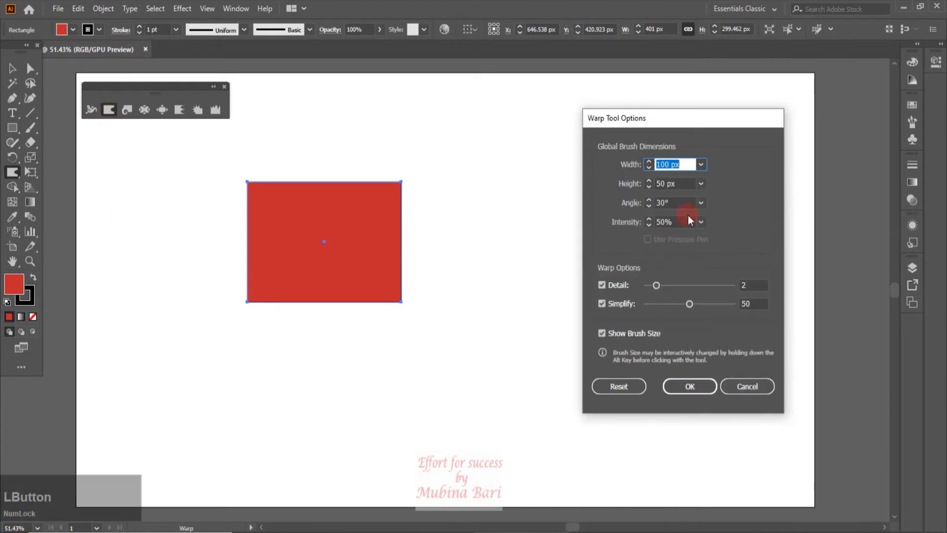
pyautogui.click(662, 203)
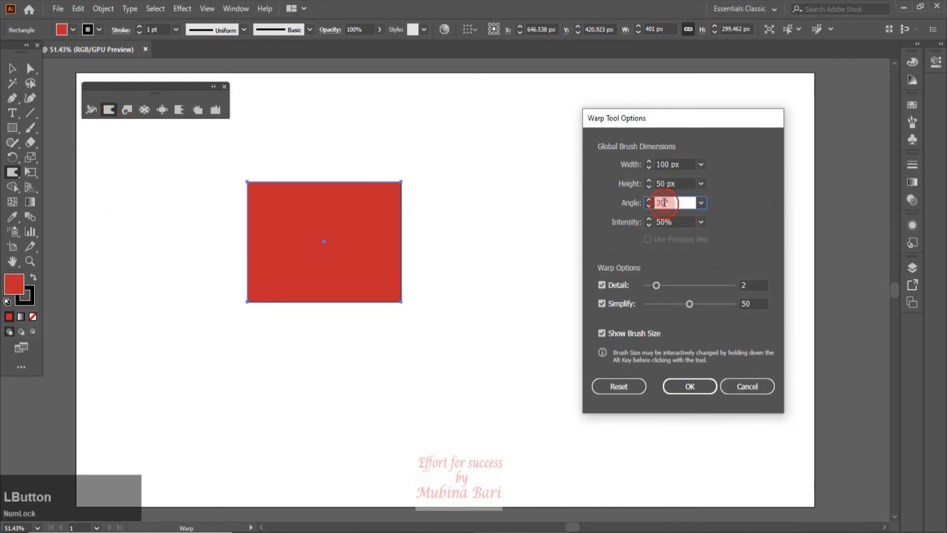
pyautogui.write('0')
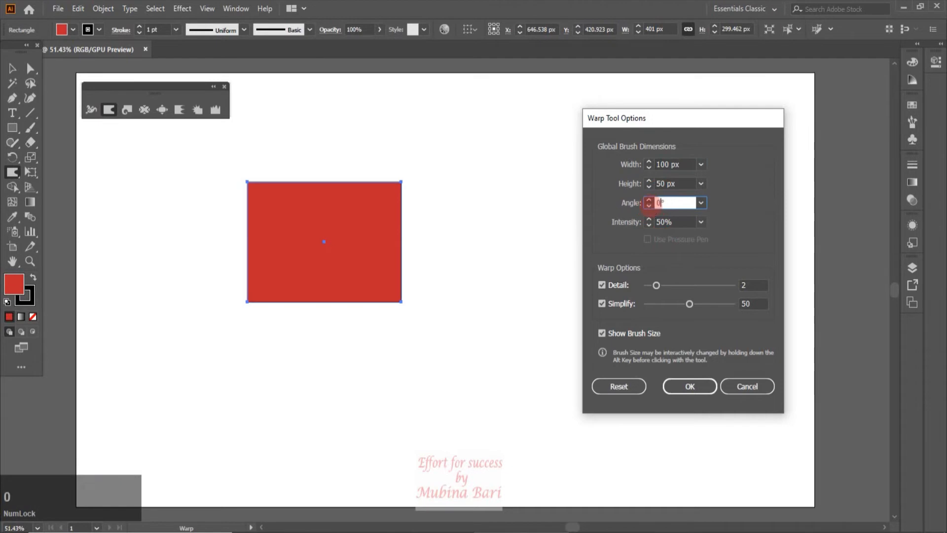
pyautogui.click(661, 184)
pyautogui.write('100')
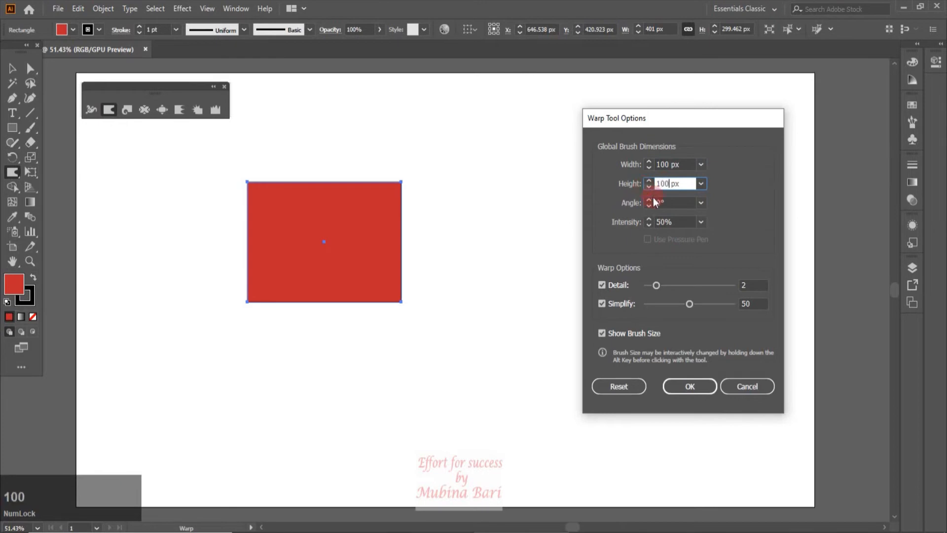
pyautogui.click(702, 223)
pyautogui.click(700, 224)
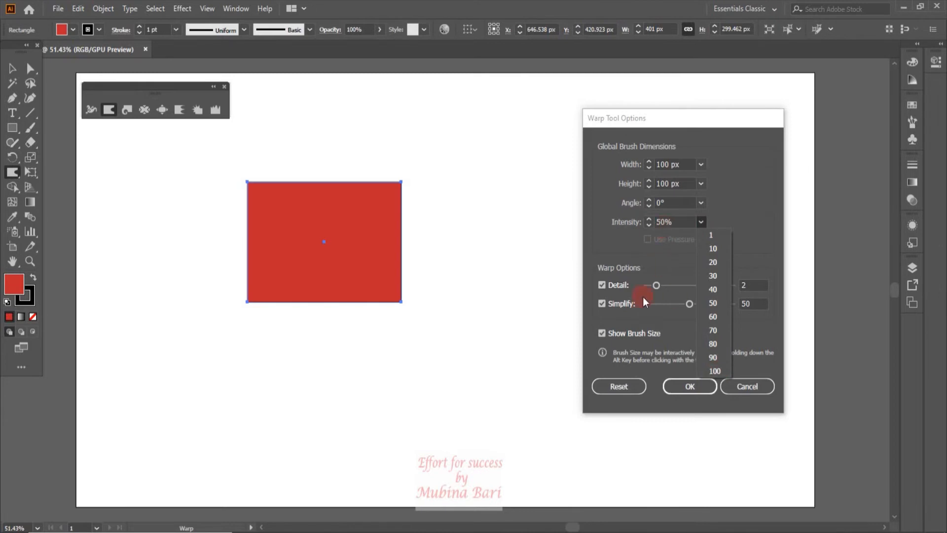
pyautogui.click(715, 371)
pyautogui.click(704, 389)
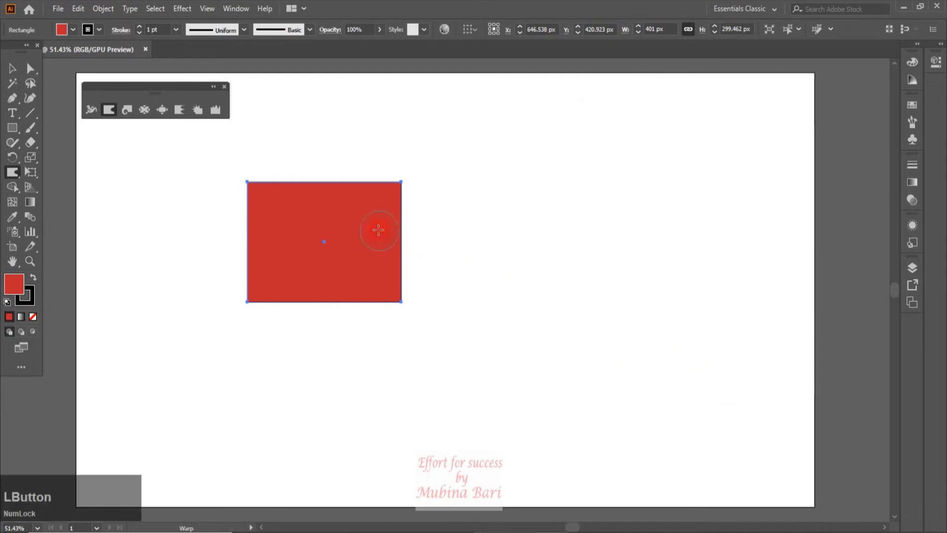
# Try the full-intensity Warp brush by pulling long strands out of the rectangle, and undo the distortions
pyautogui.moveTo(388, 229)
pyautogui.mouseDown()
pyautogui.moveTo(704, 228)
pyautogui.moveTo(844, 212)
pyautogui.mouseUp()
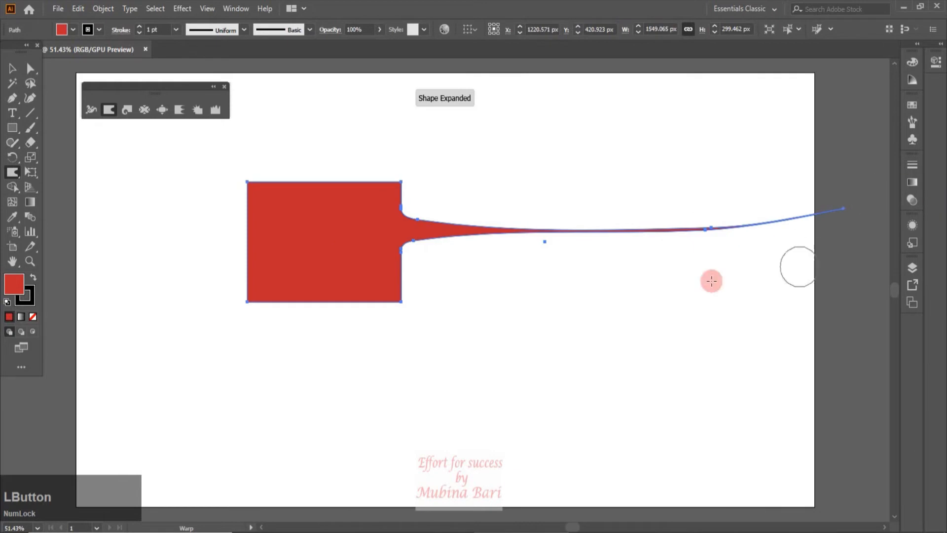
pyautogui.moveTo(386, 260)
pyautogui.mouseDown()
pyautogui.moveTo(554, 206)
pyautogui.moveTo(489, 106)
pyautogui.moveTo(184, 158)
pyautogui.moveTo(282, 362)
pyautogui.moveTo(617, 377)
pyautogui.mouseUp()
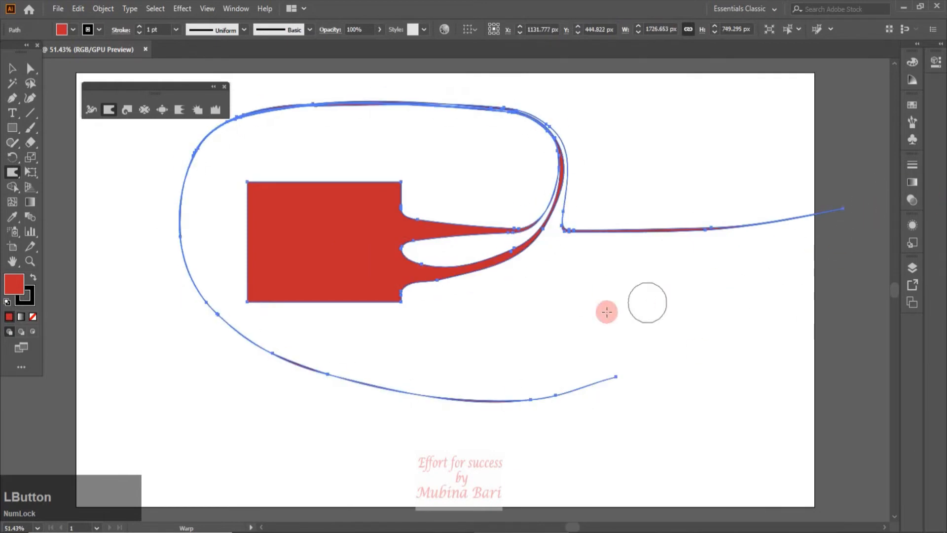
pyautogui.moveTo(342, 283)
pyautogui.mouseDown()
pyautogui.moveTo(556, 303)
pyautogui.moveTo(656, 200)
pyautogui.moveTo(556, 123)
pyautogui.moveTo(281, 146)
pyautogui.moveTo(281, 348)
pyautogui.moveTo(688, 326)
pyautogui.mouseUp()
pyautogui.press('ctrl')
pyautogui.hotkey('ctrl', 'z')
pyautogui.hotkey('ctrl', 'z')
pyautogui.hotkey('ctrl', 'z')
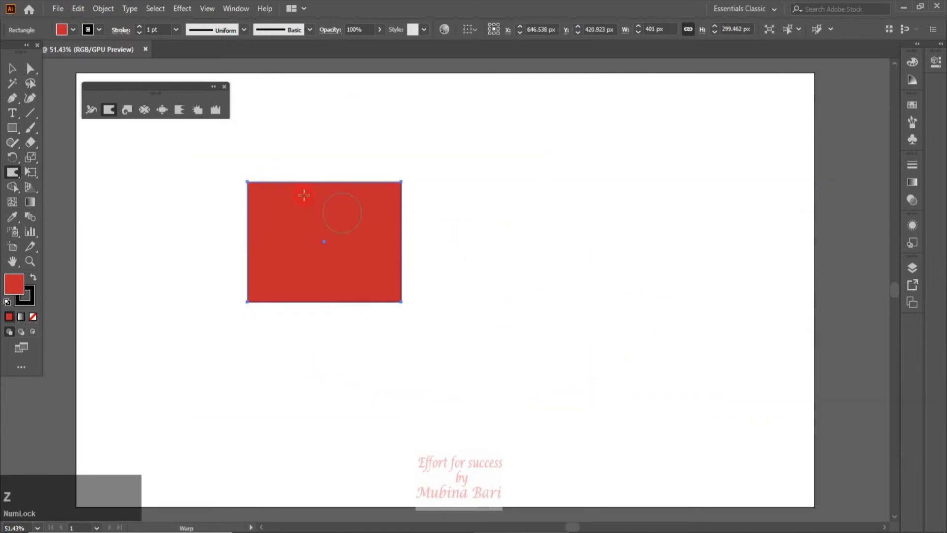
# Set the Warp brush intensity to 20%
pyautogui.doubleClick(104, 110)
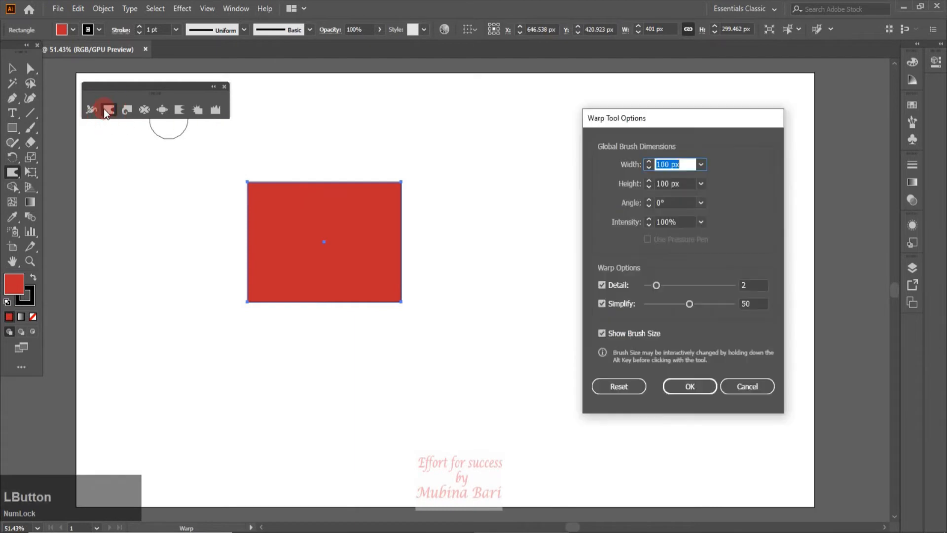
pyautogui.click(700, 225)
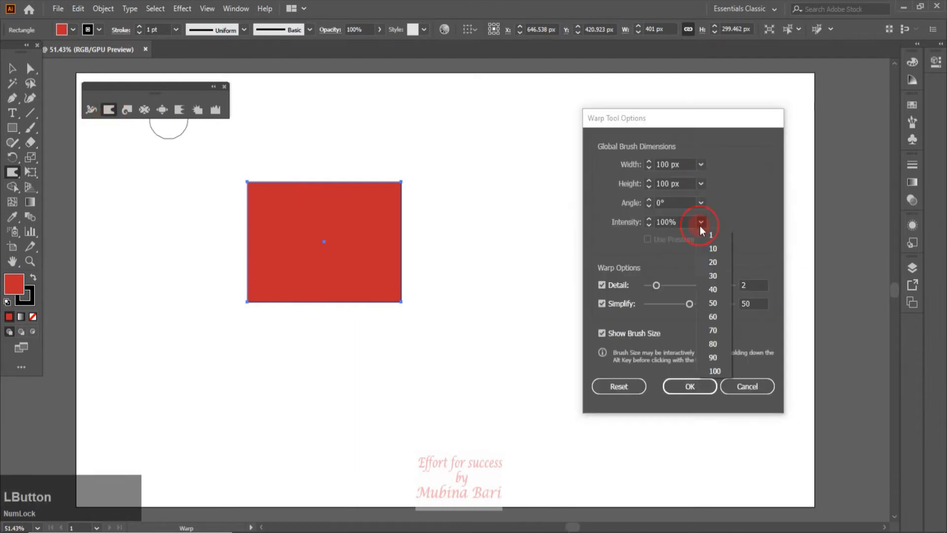
pyautogui.click(711, 263)
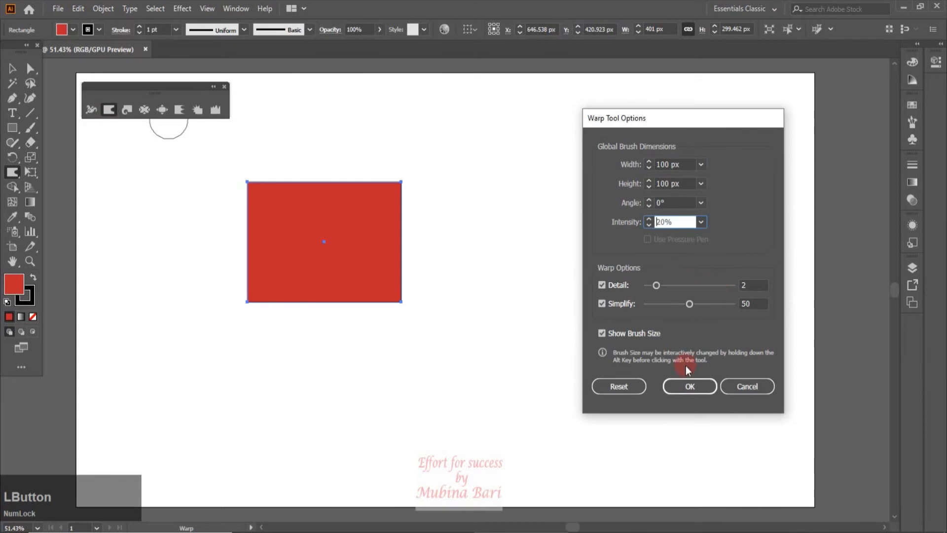
pyautogui.click(681, 390)
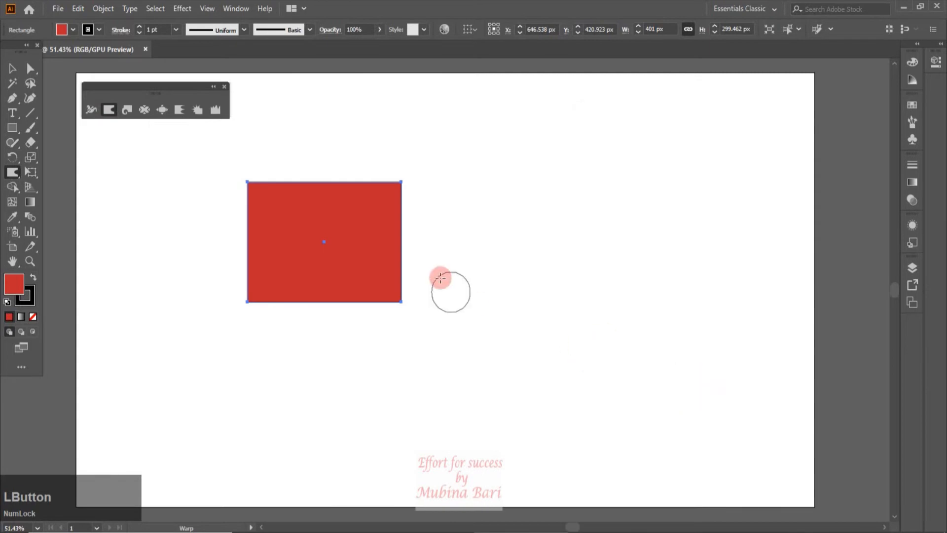
# Try the low-intensity Warp brush with three outward strokes along the rectangle's right edge, and undo the distortions
pyautogui.moveTo(397, 229); pyautogui.dragTo(427, 224)
pyautogui.moveTo(400, 269)
pyautogui.mouseDown()
pyautogui.moveTo(600, 249)
pyautogui.moveTo(744, 216)
pyautogui.moveTo(765, 200)
pyautogui.mouseUp()
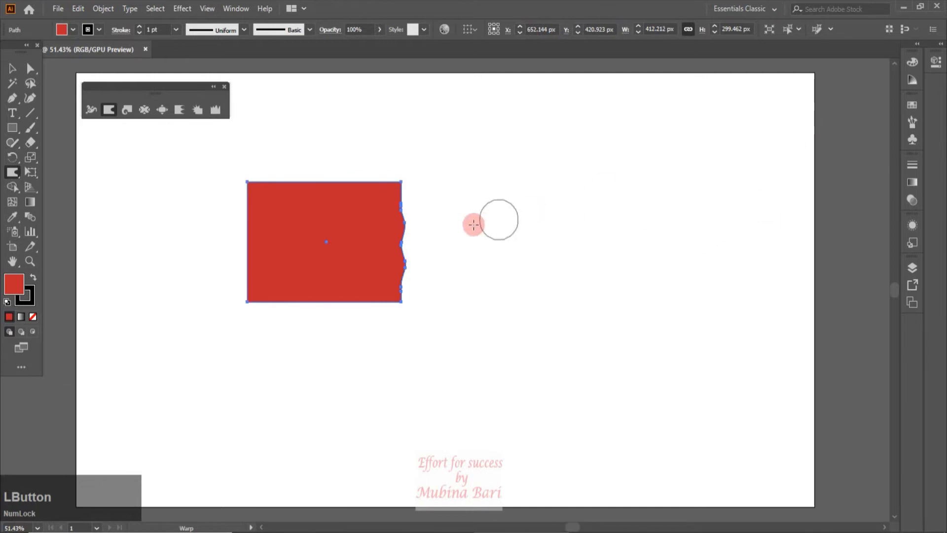
pyautogui.moveTo(382, 191); pyautogui.dragTo(738, 191)
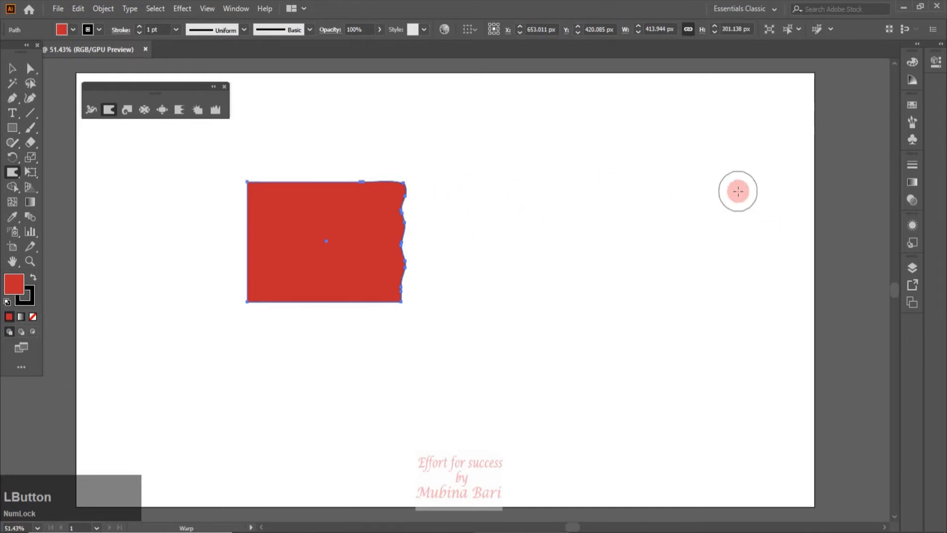
pyautogui.hotkey('ctrl', 'z')
pyautogui.hotkey('ctrl', 'z')
pyautogui.hotkey('ctrl', 'z')
pyautogui.hotkey('ctrl', 'z')
pyautogui.hotkey('ctrl', 'z')
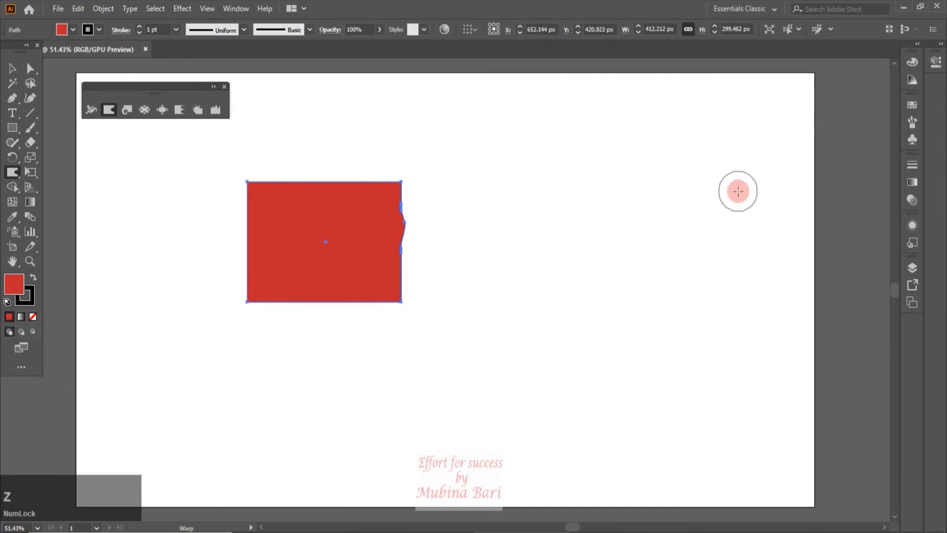
pyautogui.hotkey('ctrl', 'z')
pyautogui.click(141, 88)
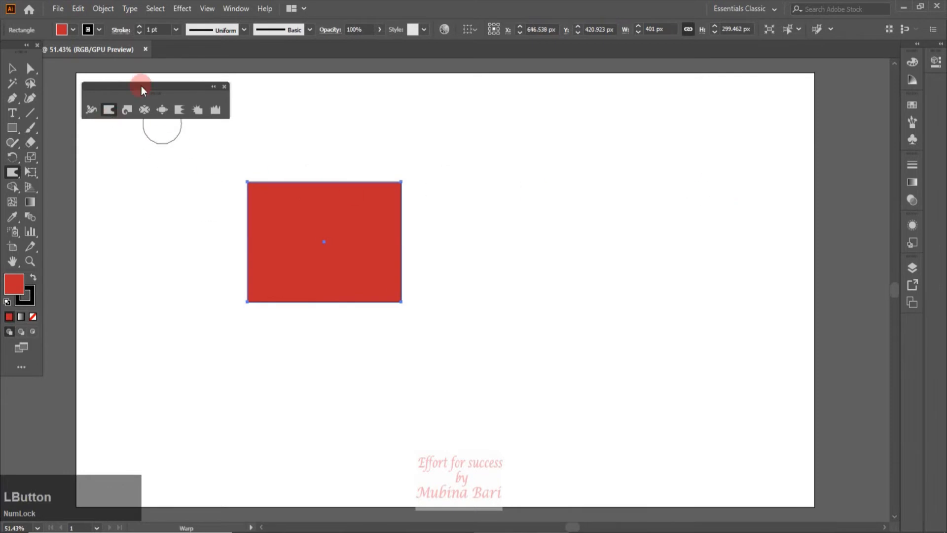
# Set the Warp brush intensity to 100%
pyautogui.doubleClick(108, 109)
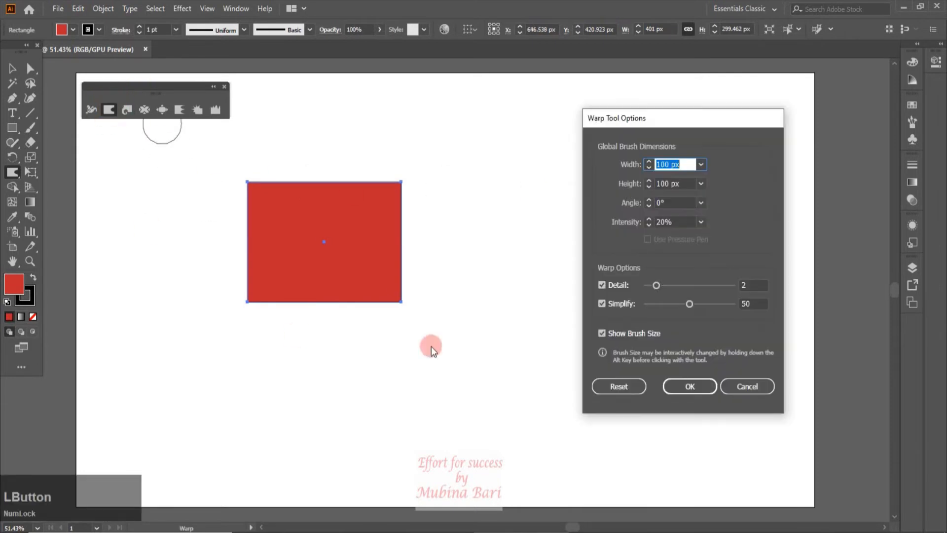
pyautogui.click(702, 223)
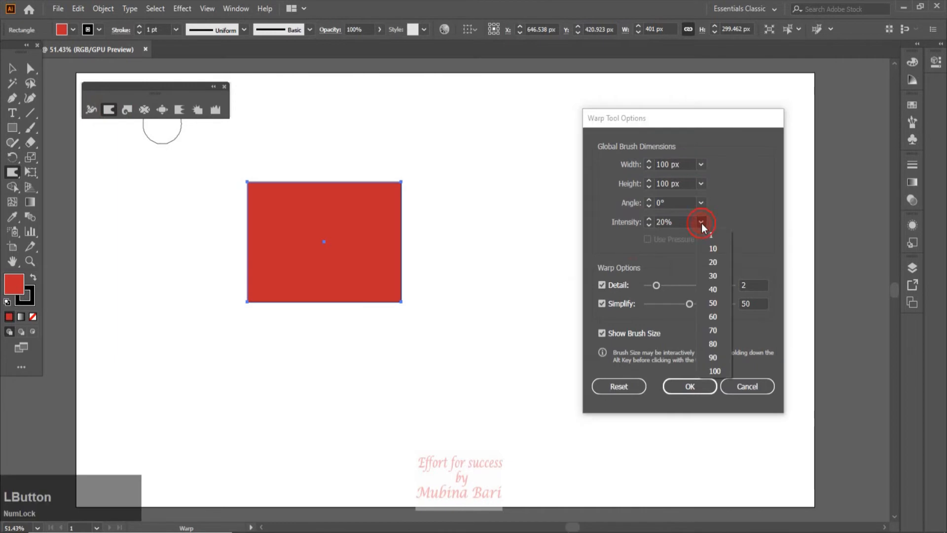
pyautogui.click(718, 371)
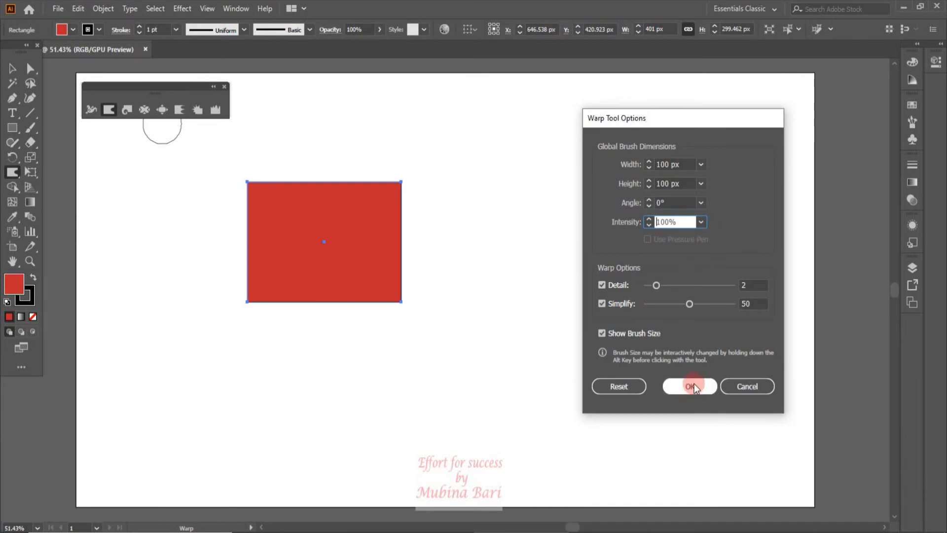
# Set the Warp Detail to 10 and pull a long winding strand out of the upper part of the rectangle's right edge
pyautogui.click(733, 286)
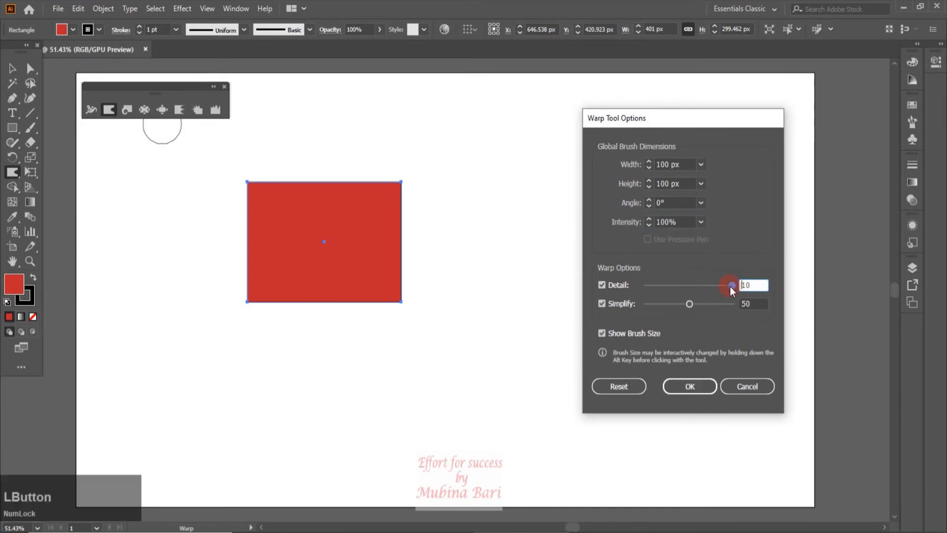
pyautogui.click(754, 285)
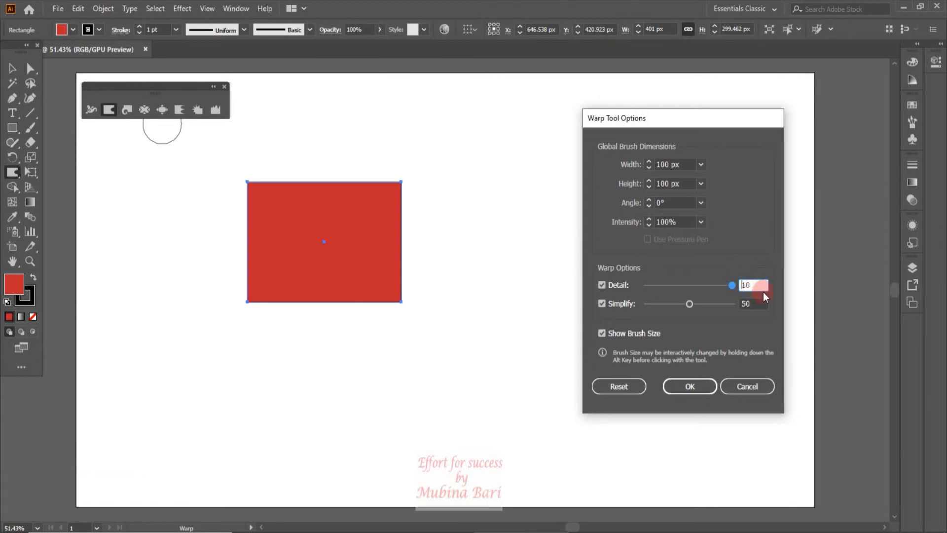
pyautogui.click(684, 385)
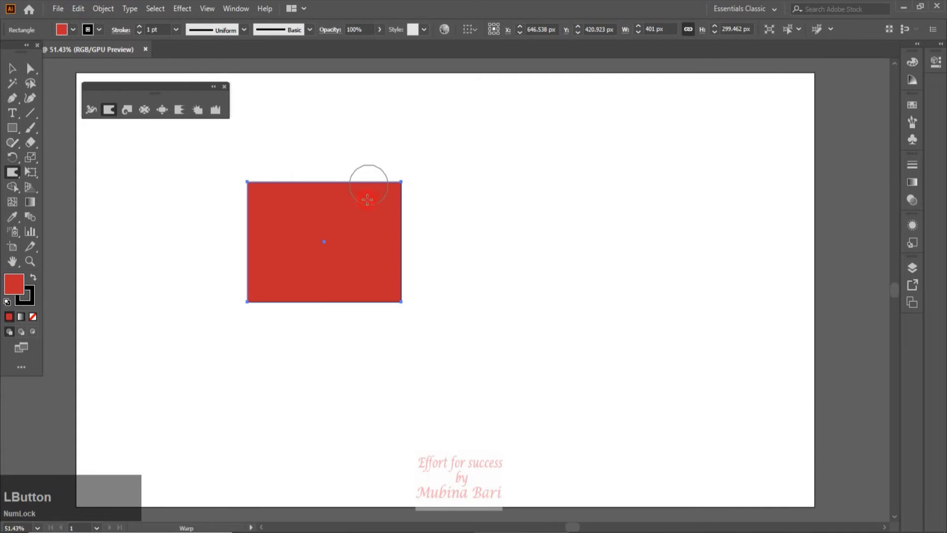
pyautogui.moveTo(368, 215)
pyautogui.mouseDown()
pyautogui.moveTo(487, 212)
pyautogui.moveTo(585, 134)
pyautogui.moveTo(659, 120)
pyautogui.moveTo(734, 164)
pyautogui.moveTo(718, 205)
pyautogui.moveTo(609, 223)
pyautogui.moveTo(551, 250)
pyautogui.moveTo(539, 325)
pyautogui.moveTo(766, 326)
pyautogui.moveTo(774, 359)
pyautogui.moveTo(693, 424)
pyautogui.moveTo(614, 419)
pyautogui.moveTo(588, 453)
pyautogui.moveTo(635, 468)
pyautogui.moveTo(757, 468)
pyautogui.mouseUp()
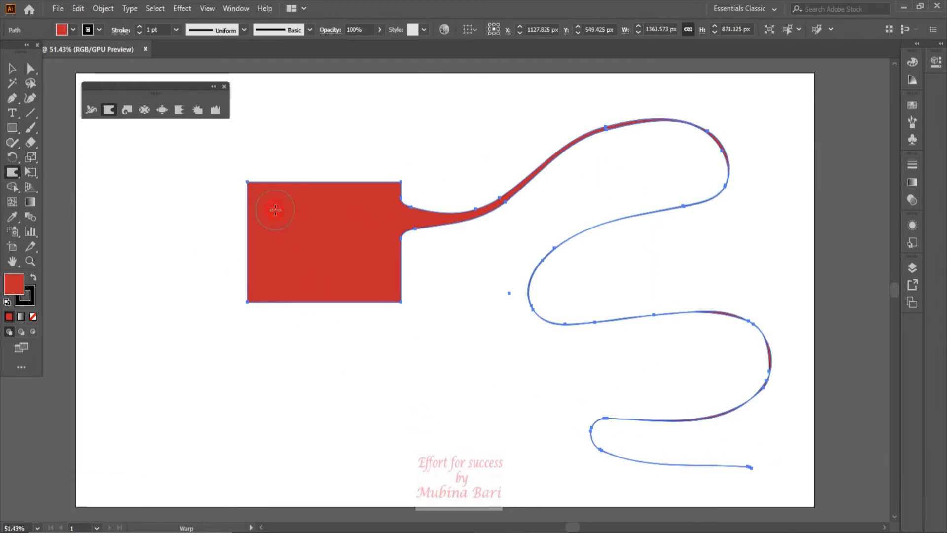
# Set the Warp Detail to 1
pyautogui.doubleClick(108, 110)
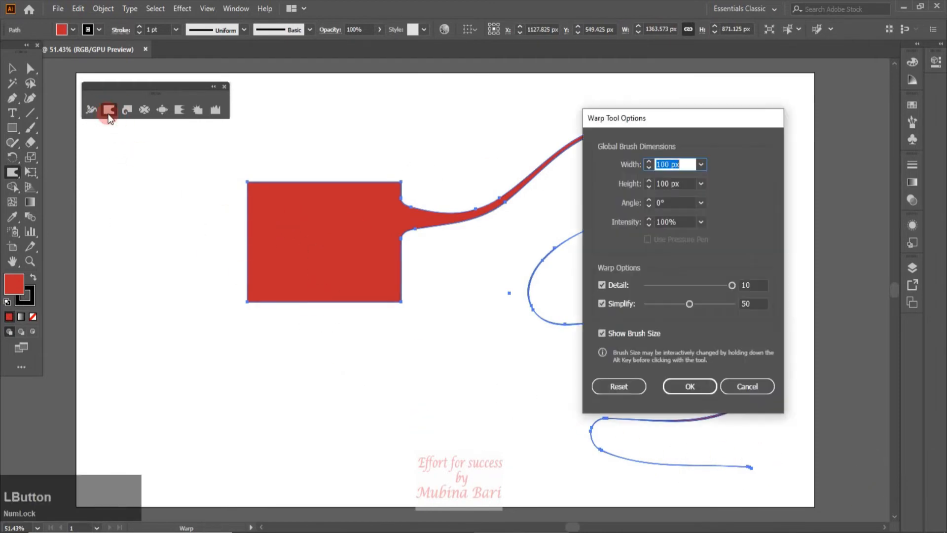
pyautogui.click(645, 286)
pyautogui.click(693, 388)
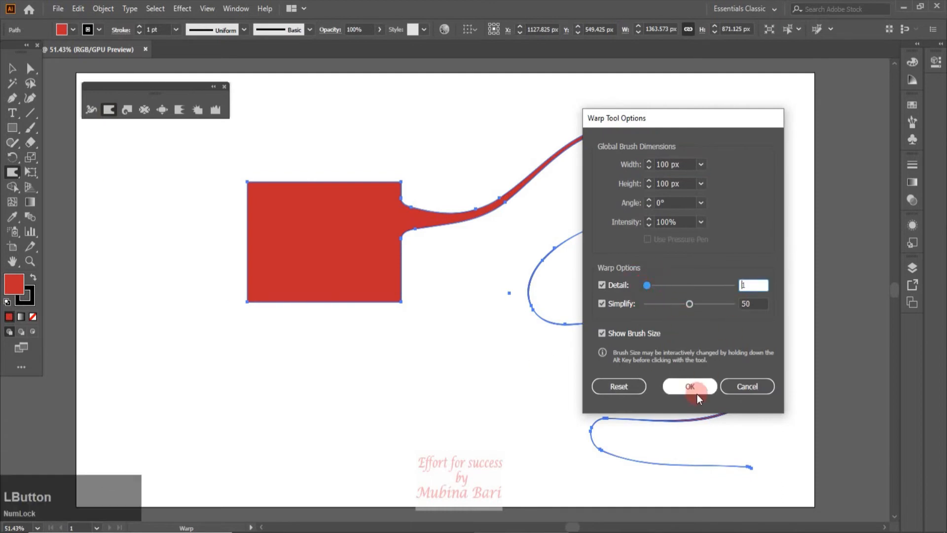
# Pull a second curved strand out of the right edge below the first one, and undo both strands
pyautogui.moveTo(424, 277)
pyautogui.mouseDown()
pyautogui.moveTo(387, 272)
pyautogui.moveTo(592, 200)
pyautogui.moveTo(586, 223)
pyautogui.moveTo(523, 247)
pyautogui.moveTo(482, 290)
pyautogui.moveTo(478, 333)
pyautogui.moveTo(508, 379)
pyautogui.moveTo(541, 392)
pyautogui.moveTo(622, 373)
pyautogui.moveTo(715, 378)
pyautogui.mouseUp()
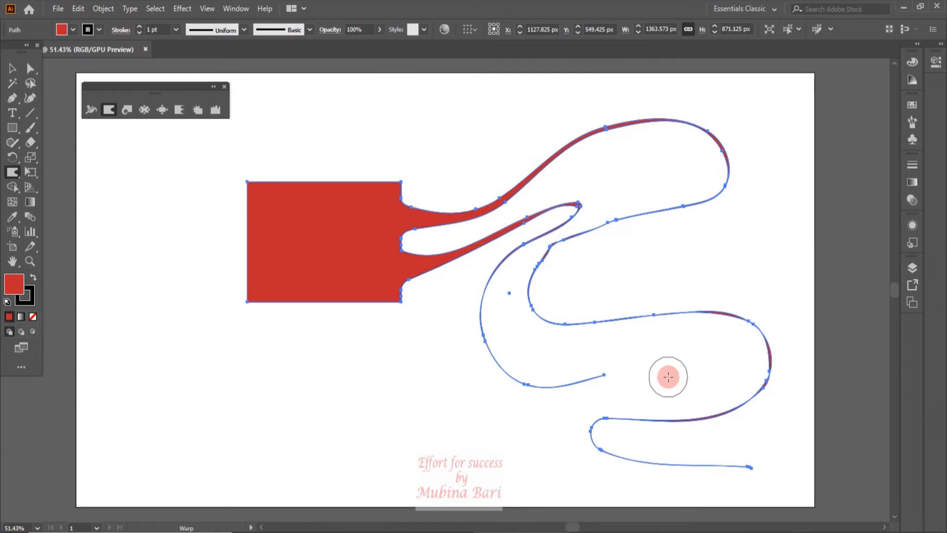
pyautogui.hotkey('ctrl', 'z')
pyautogui.hotkey('ctrl', 'z')
pyautogui.hotkey('ctrl', 'z')
pyautogui.hotkey('ctrl', 'z')
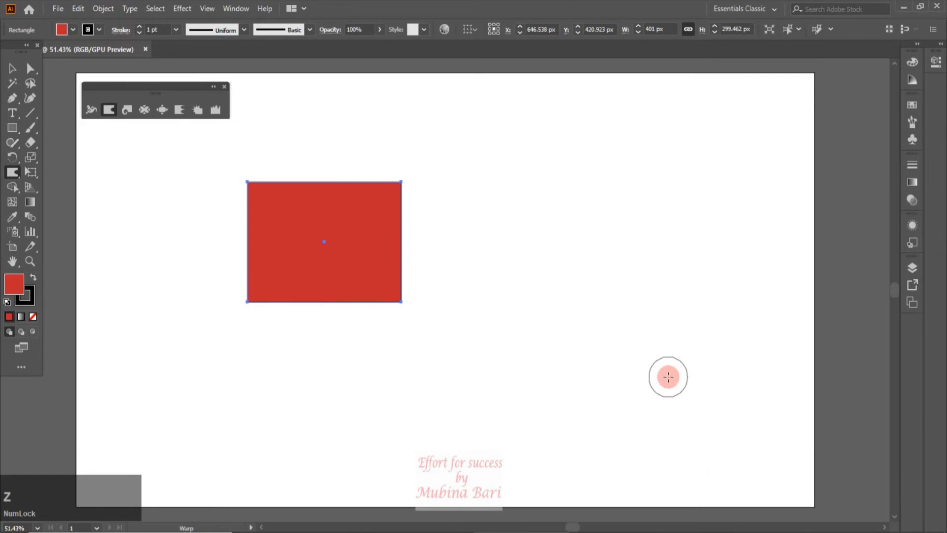
# Set the Warp Simplify value to 100 and pull a strand rightward and down from the rectangle's upper right edge
pyautogui.doubleClick(112, 111)
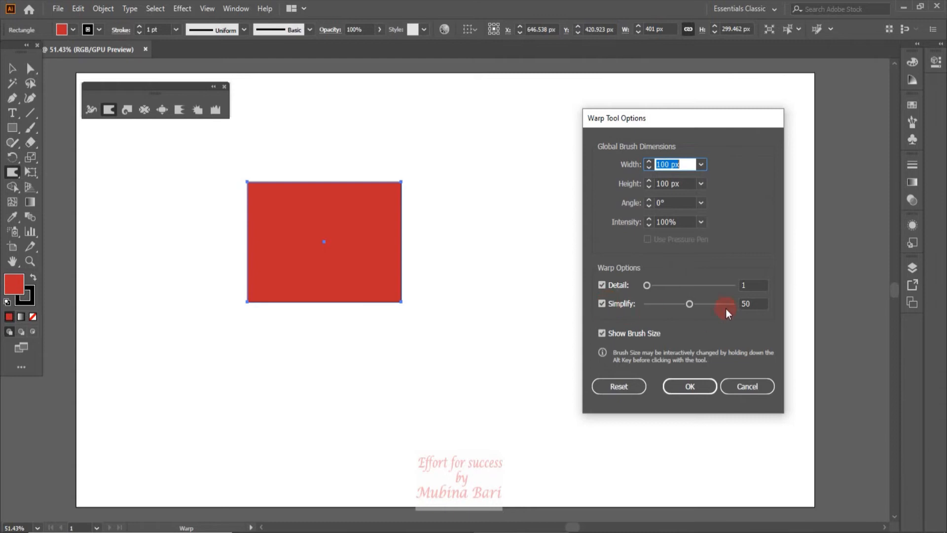
pyautogui.moveTo(689, 304); pyautogui.dragTo(727, 304)
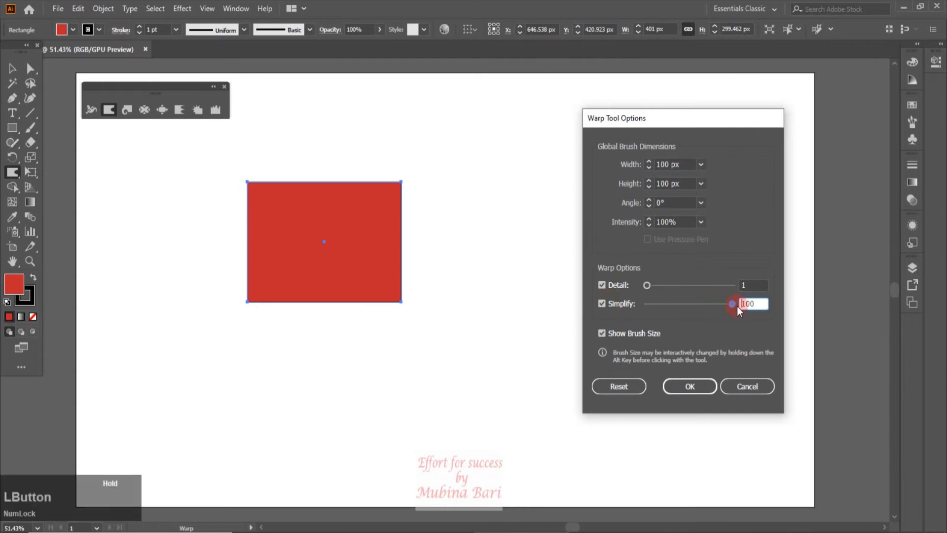
pyautogui.click(700, 390)
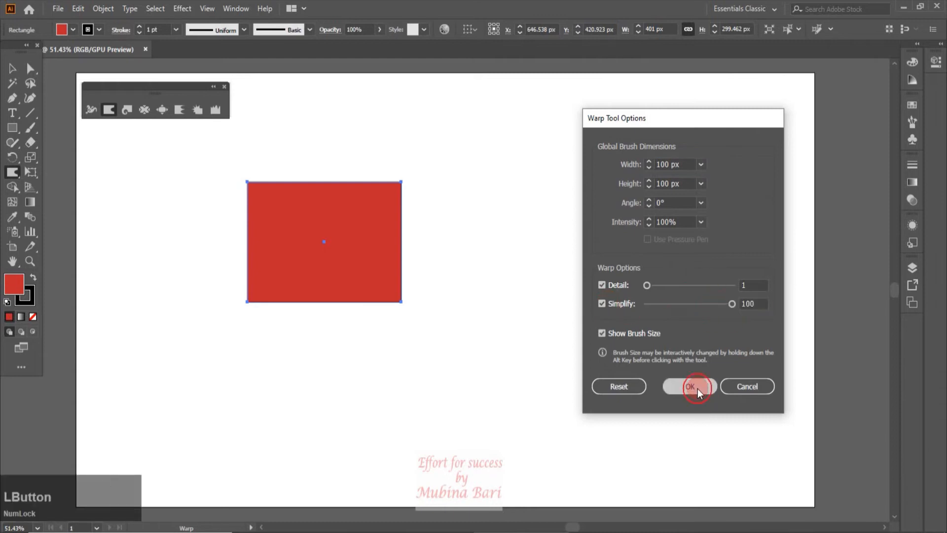
pyautogui.moveTo(390, 212)
pyautogui.mouseDown()
pyautogui.moveTo(533, 212)
pyautogui.moveTo(603, 296)
pyautogui.moveTo(651, 331)
pyautogui.mouseUp()
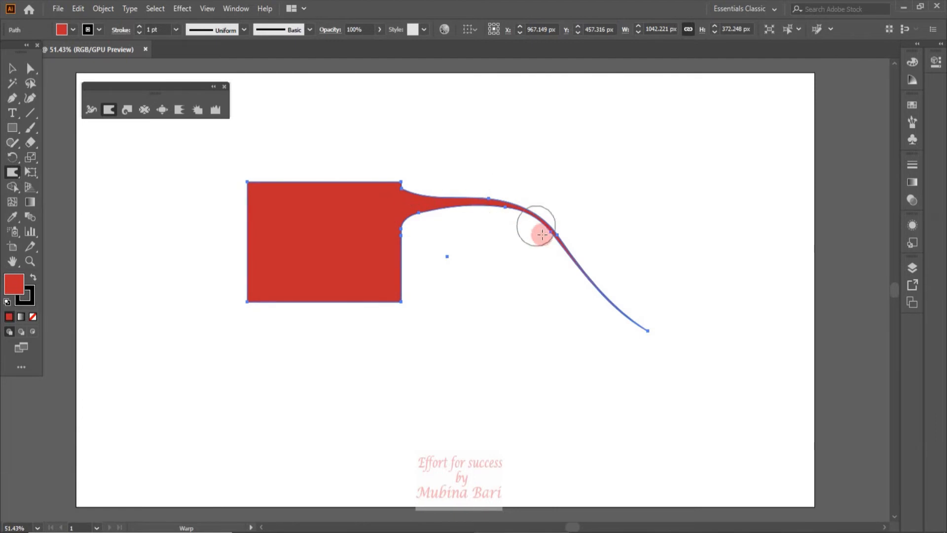
# Set the Warp Simplify value to 10
pyautogui.doubleClick(108, 110)
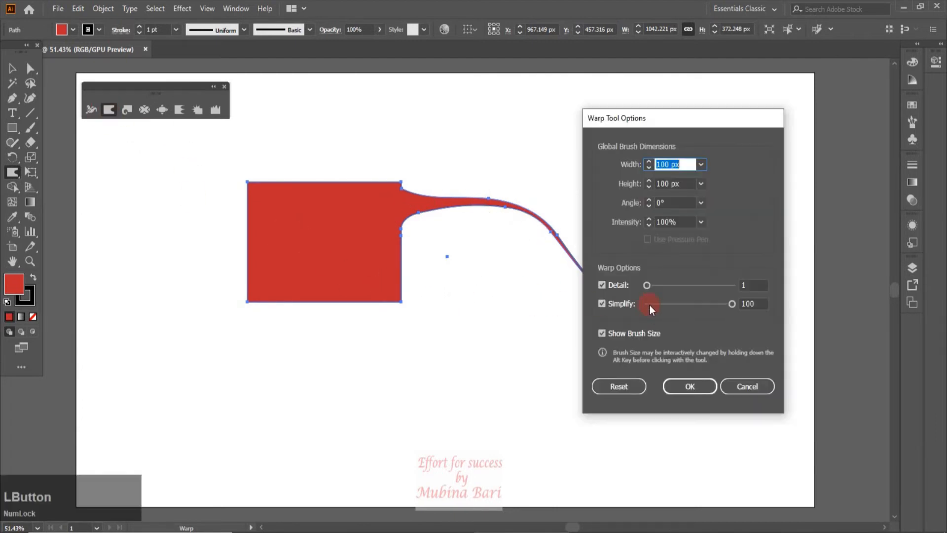
pyautogui.click(647, 305)
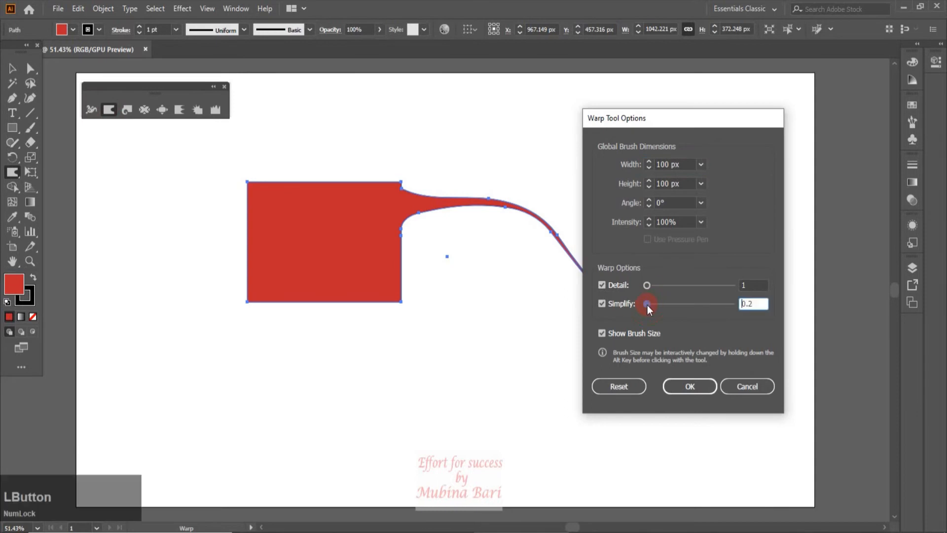
pyautogui.moveTo(653, 304); pyautogui.dragTo(655, 303)
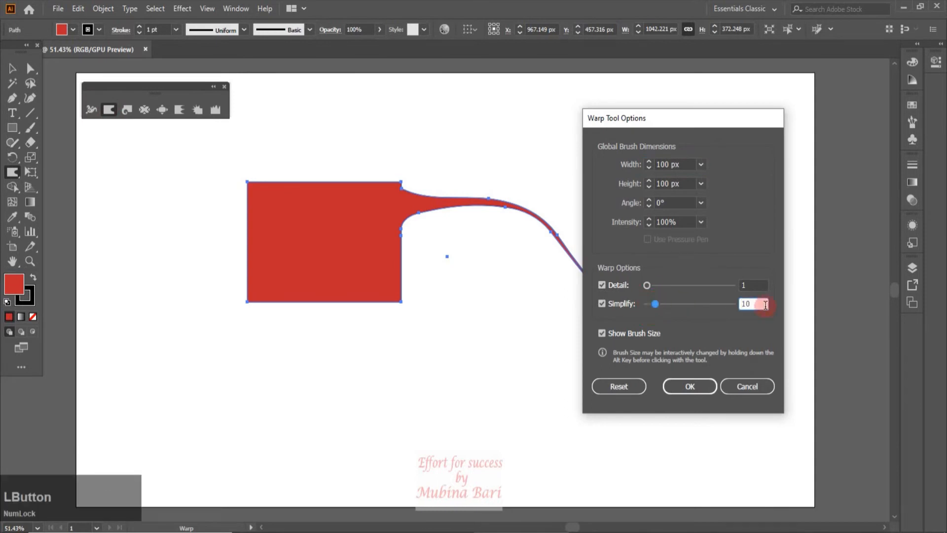
pyautogui.click(690, 387)
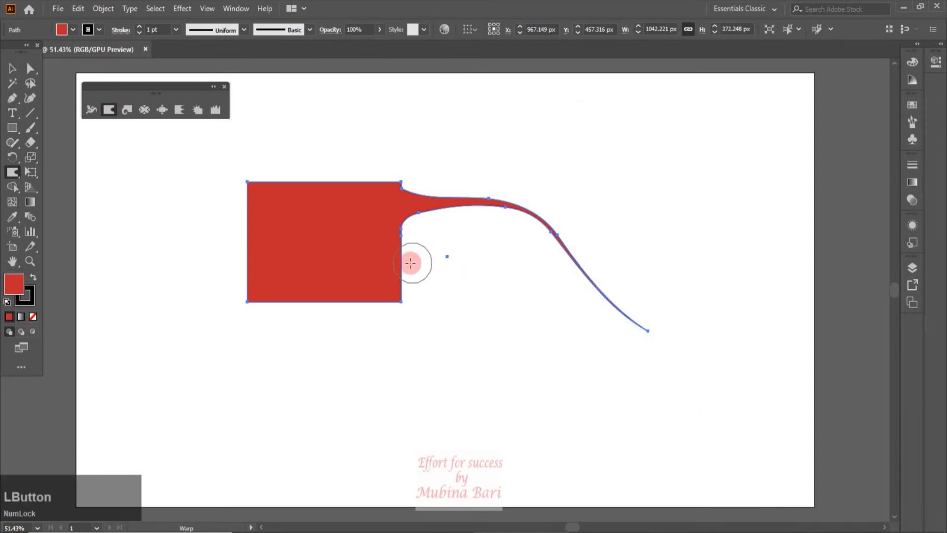
# Warp a shorter strand out of the lower part of the right edge for comparison, and undo both strands
pyautogui.press('z')
pyautogui.moveTo(400, 260)
pyautogui.mouseDown()
pyautogui.moveTo(432, 252)
pyautogui.moveTo(572, 318)
pyautogui.mouseUp()
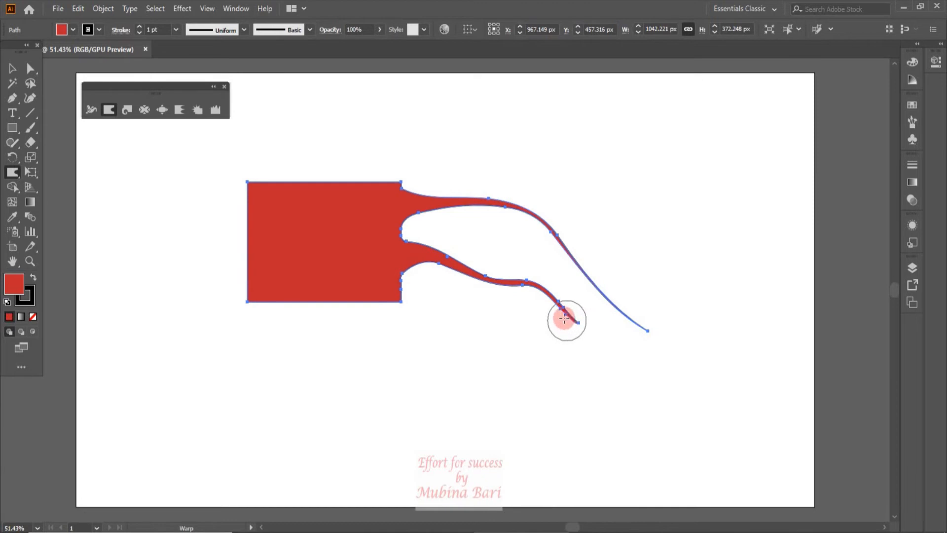
pyautogui.press('ctrl')
pyautogui.hotkey('ctrl', 'z')
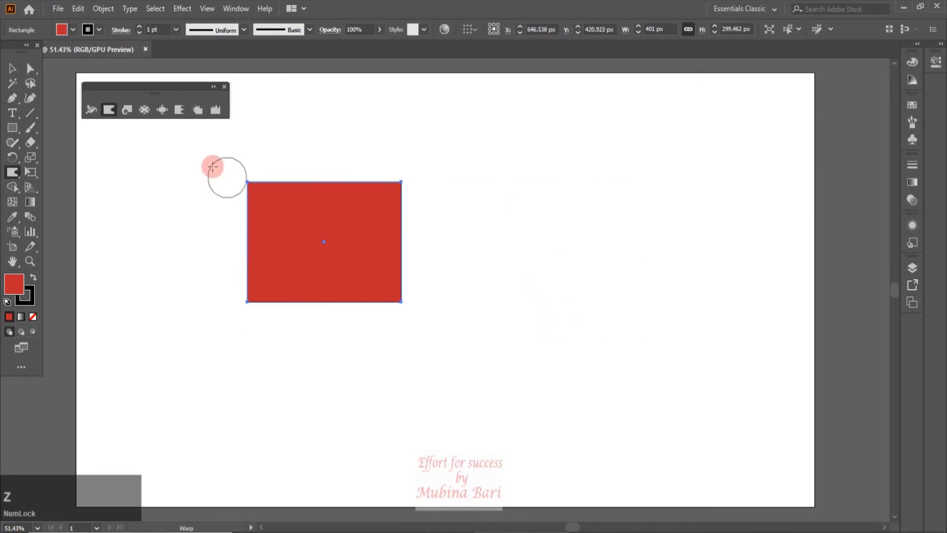
# Turn off the Show Brush Size option of the Warp tool
pyautogui.doubleClick(111, 113)
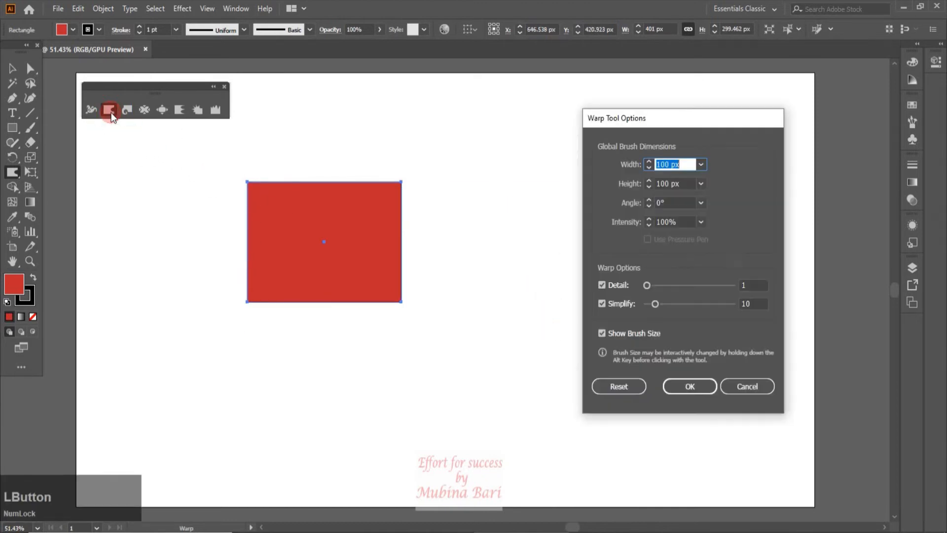
pyautogui.click(602, 334)
pyautogui.click(691, 387)
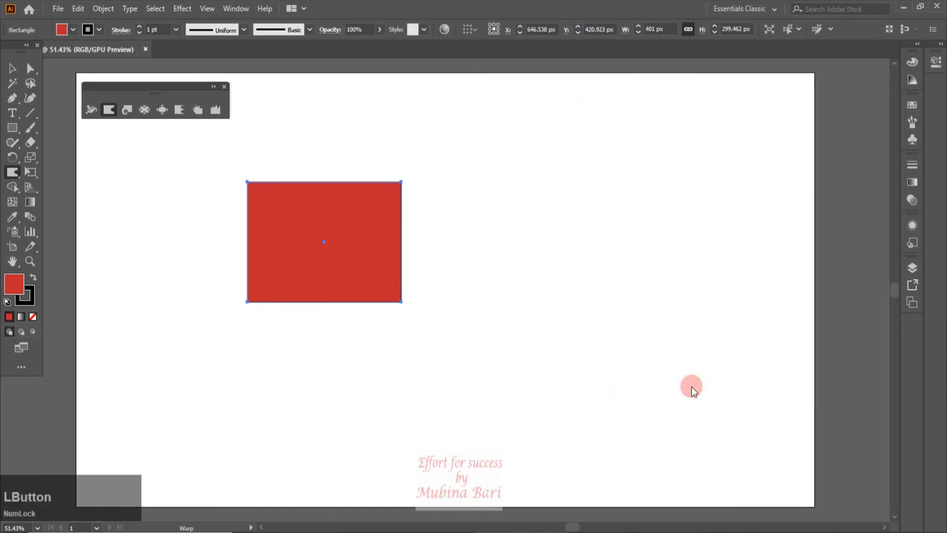
# Try warping without the brush outline by pulling two strands from the right edge, deselect the shape, and undo the distortions
pyautogui.moveTo(402, 205)
pyautogui.mouseDown()
pyautogui.moveTo(516, 215)
pyautogui.moveTo(745, 209)
pyautogui.mouseUp()
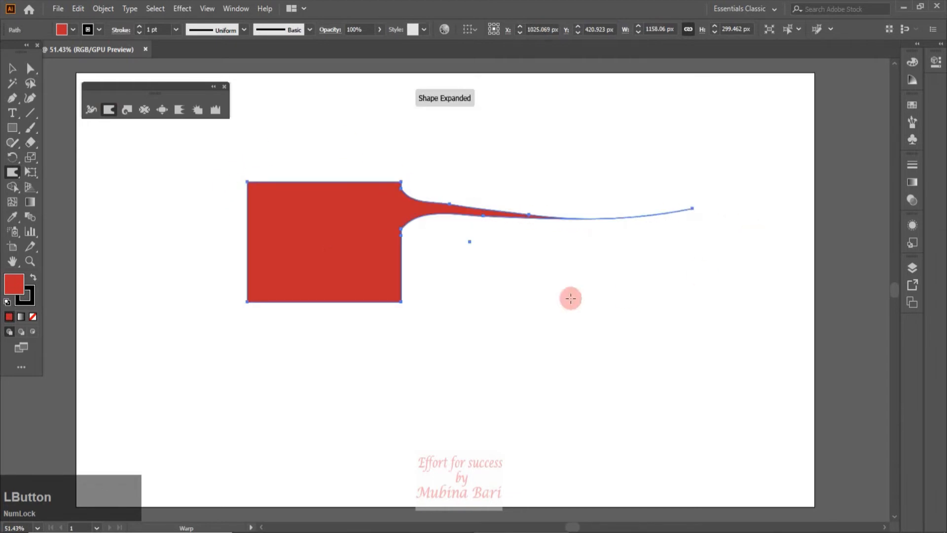
pyautogui.moveTo(388, 274)
pyautogui.mouseDown()
pyautogui.moveTo(535, 286)
pyautogui.moveTo(634, 356)
pyautogui.moveTo(741, 317)
pyautogui.moveTo(749, 257)
pyautogui.moveTo(736, 237)
pyautogui.moveTo(679, 290)
pyautogui.moveTo(653, 297)
pyautogui.moveTo(651, 264)
pyautogui.moveTo(703, 246)
pyautogui.moveTo(766, 189)
pyautogui.moveTo(712, 146)
pyautogui.moveTo(578, 167)
pyautogui.mouseUp()
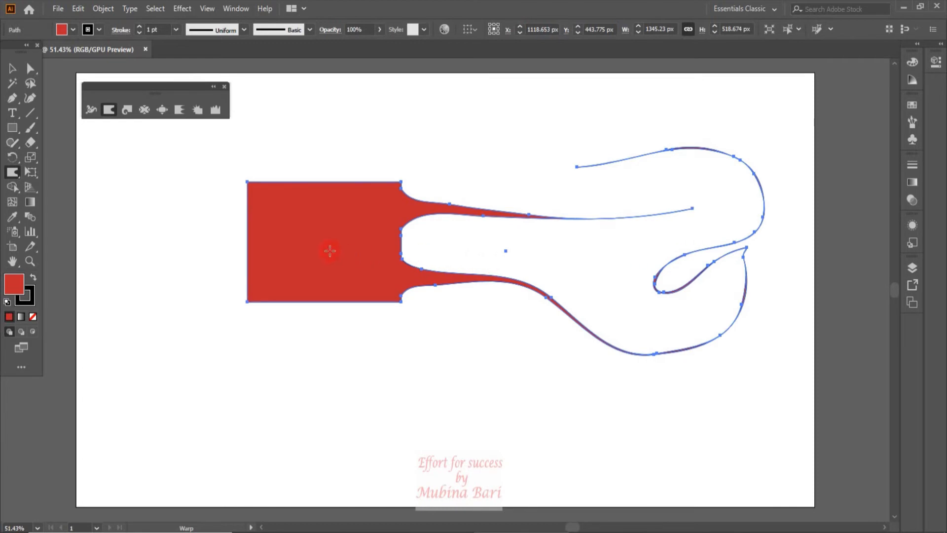
pyautogui.press('v')
pyautogui.click(159, 240)
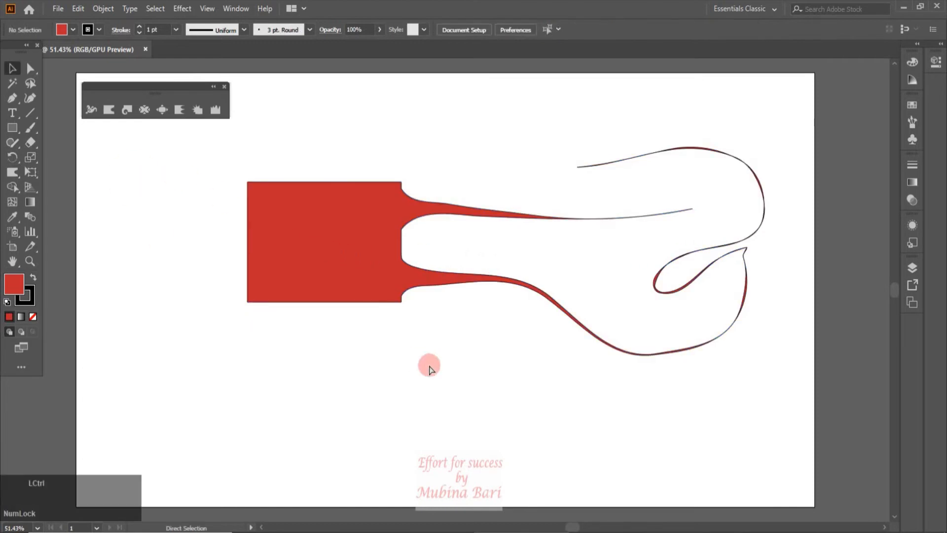
pyautogui.hotkey('ctrl', 'z')
# Turn the Warp tool's Show Brush Size option back on and reset all its options to the defaults
pyautogui.doubleClick(110, 111)
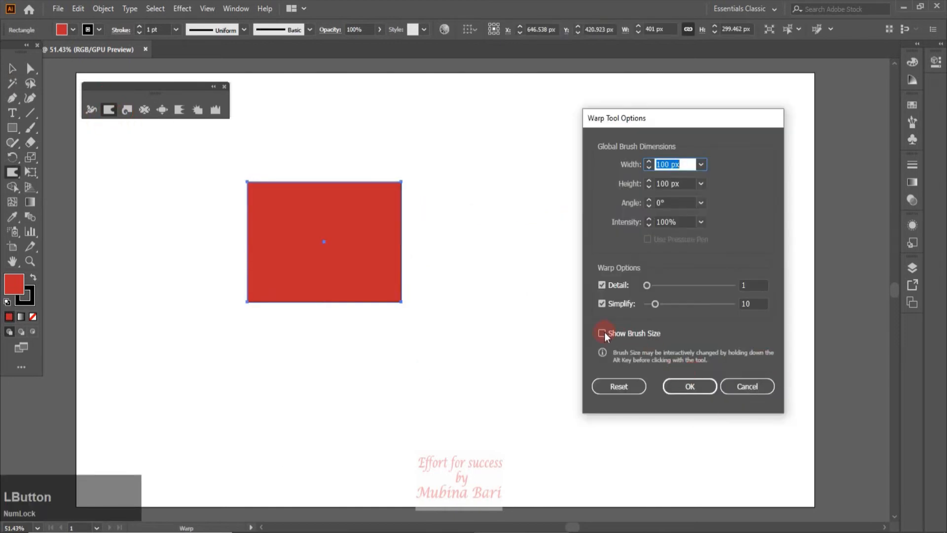
pyautogui.click(602, 333)
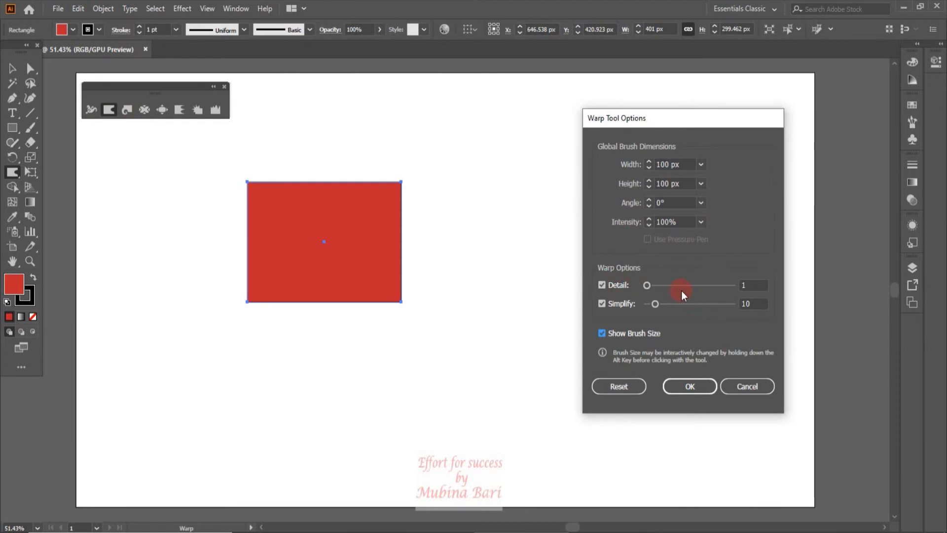
pyautogui.click(623, 387)
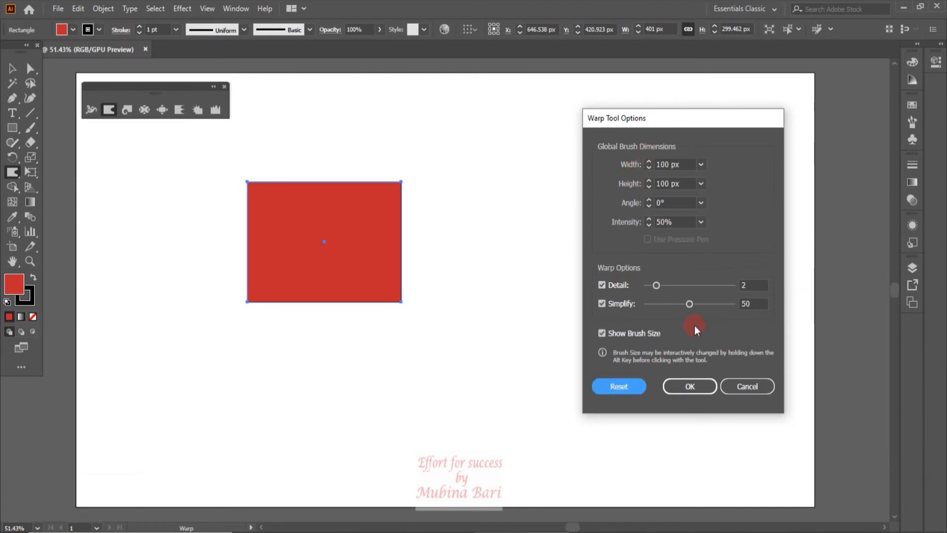
pyautogui.click(708, 385)
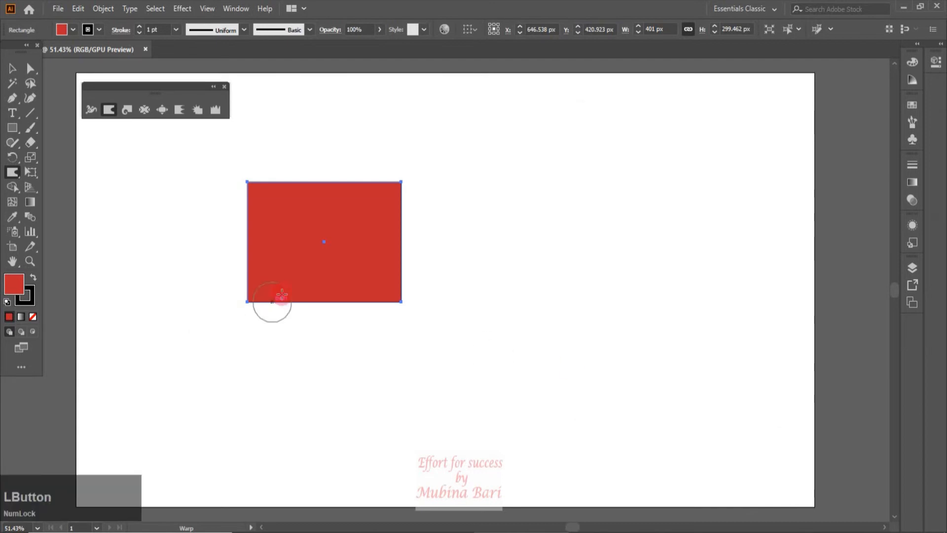
# Delete the red rectangle and draw a straight horizontal line about 683 px long near the artboard's upper edge with the Pen tool
pyautogui.click(13, 68)
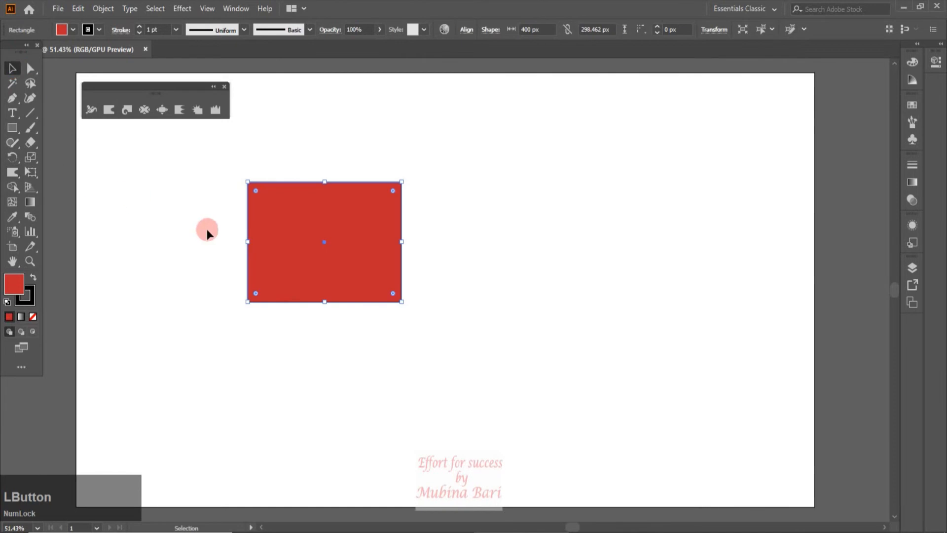
pyautogui.press('Delete')
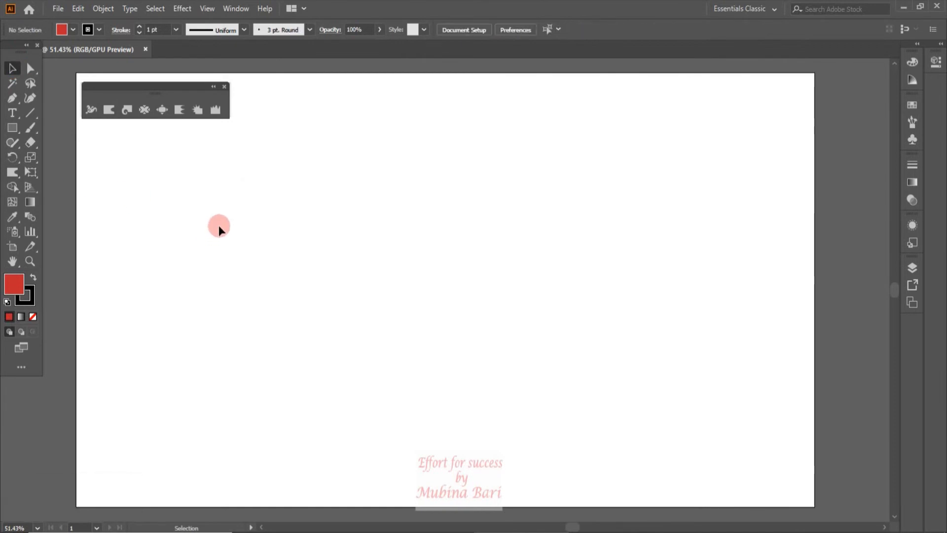
pyautogui.click(11, 99)
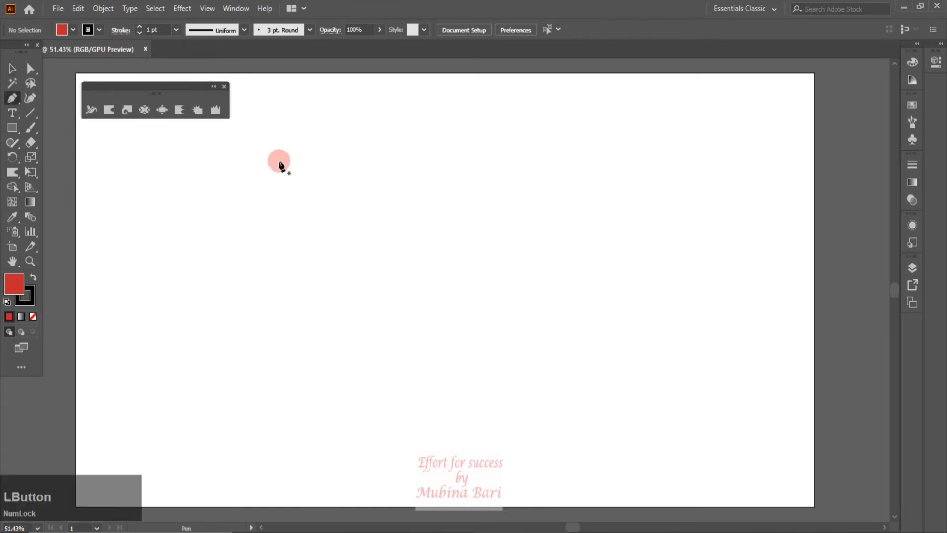
pyautogui.click(343, 155)
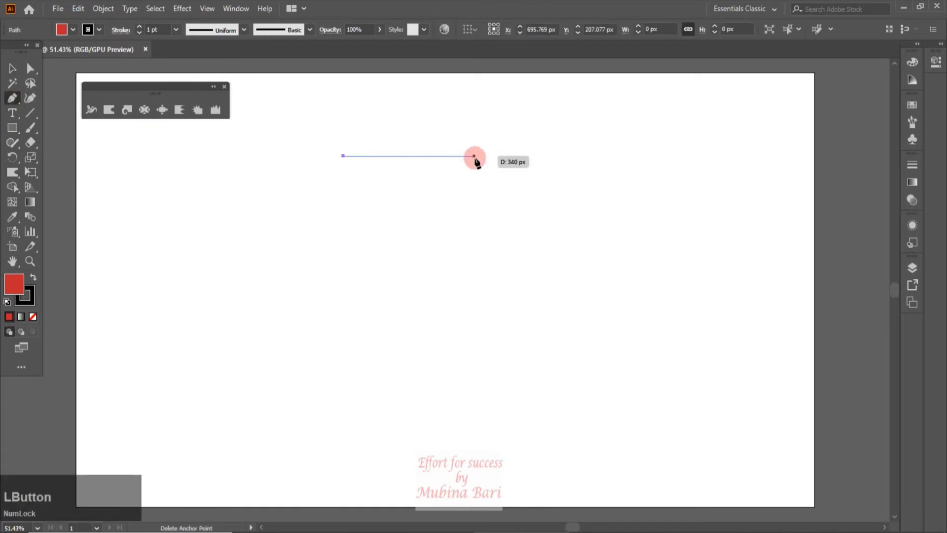
pyautogui.click(606, 157)
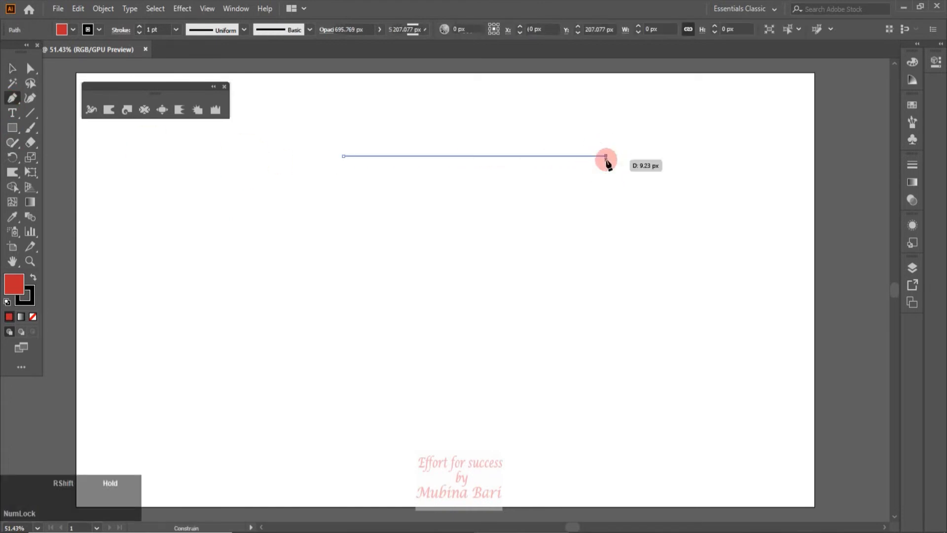
pyautogui.click(12, 69)
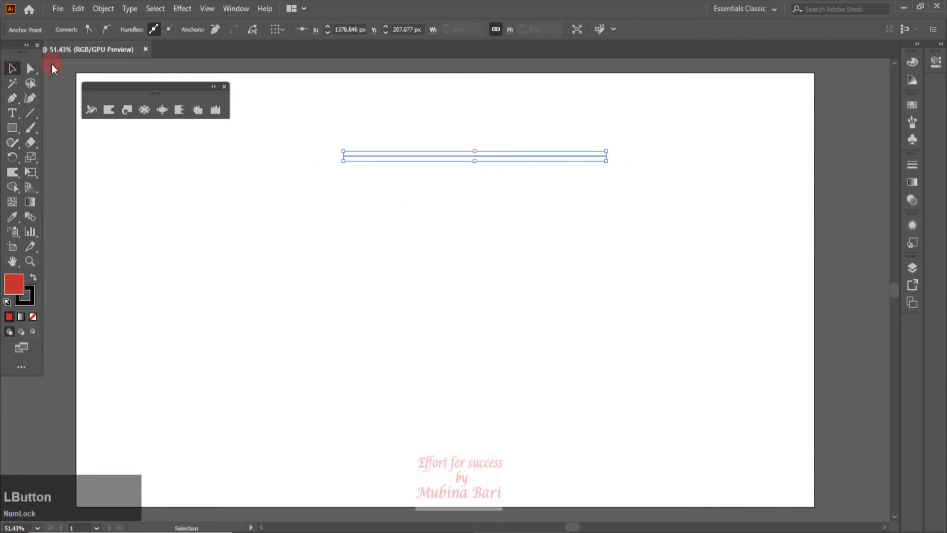
pyautogui.click(336, 144)
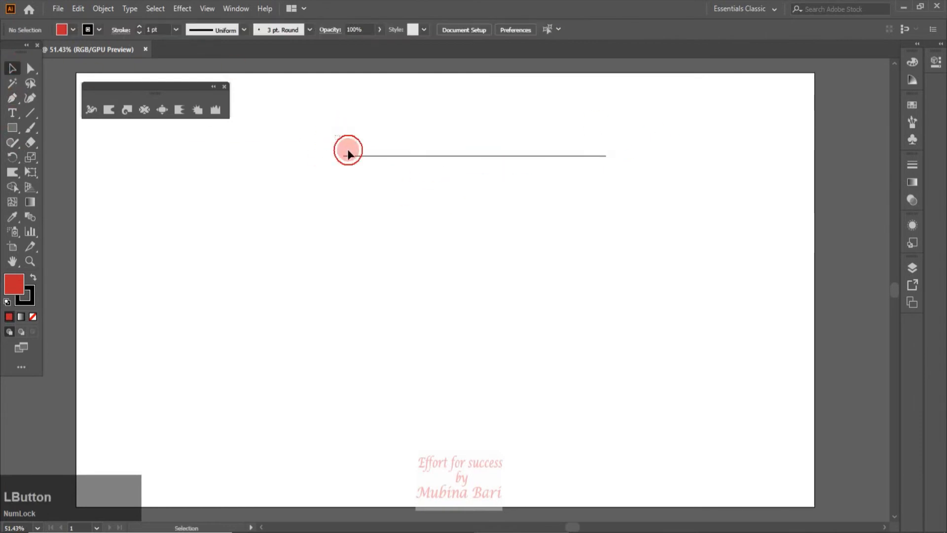
# Give the horizontal line a 3 pt stroke in dark brown
pyautogui.moveTo(335, 136); pyautogui.dragTo(349, 170)
pyautogui.click(176, 30)
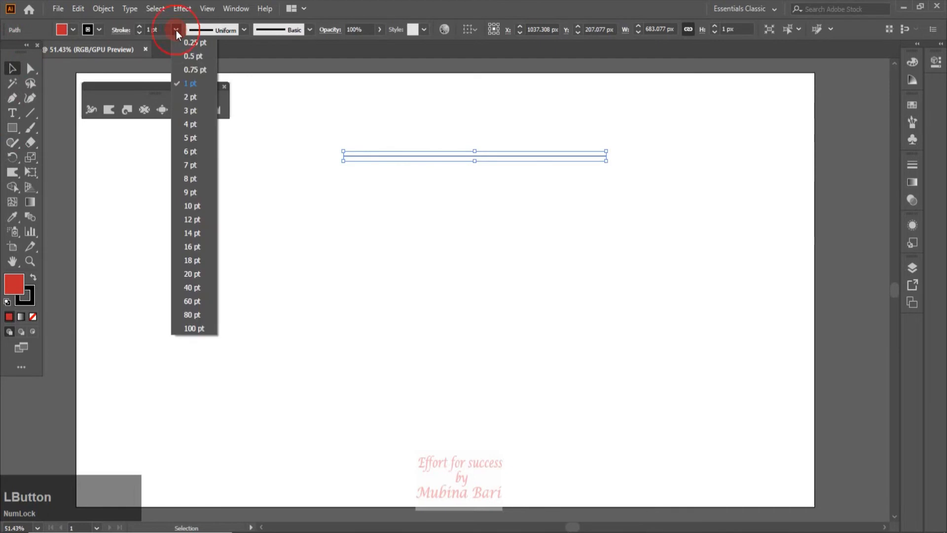
pyautogui.click(194, 111)
pyautogui.click(99, 30)
pyautogui.click(108, 68)
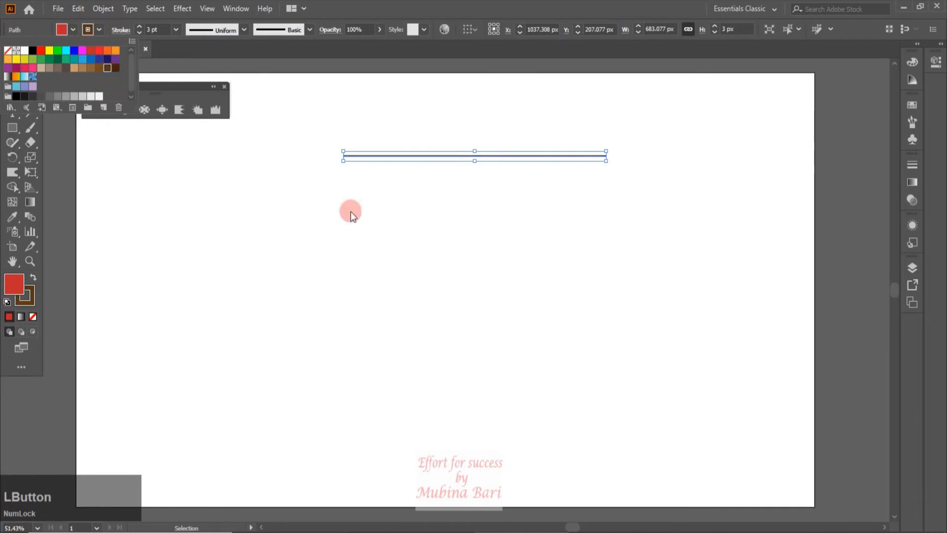
pyautogui.click(366, 205)
# Copy the brown line about 15 px downwards and repeat the transformation until there are 17 evenly spaced lines
pyautogui.moveTo(468, 157); pyautogui.dragTo(469, 161)
pyautogui.press('ctrl')
pyautogui.hotkey('ctrl', 'd')
pyautogui.hotkey('ctrl', 'd')
pyautogui.hotkey('ctrl', 'd')
pyautogui.hotkey('ctrl', 'd')
pyautogui.hotkey('ctrl', 'd')
pyautogui.hotkey('ctrl', 'd')
pyautogui.hotkey('ctrl', 'd')
pyautogui.hotkey('ctrl', 'd')
pyautogui.hotkey('ctrl', 'd')
pyautogui.hotkey('ctrl', 'd')
pyautogui.hotkey('ctrl', 'd')
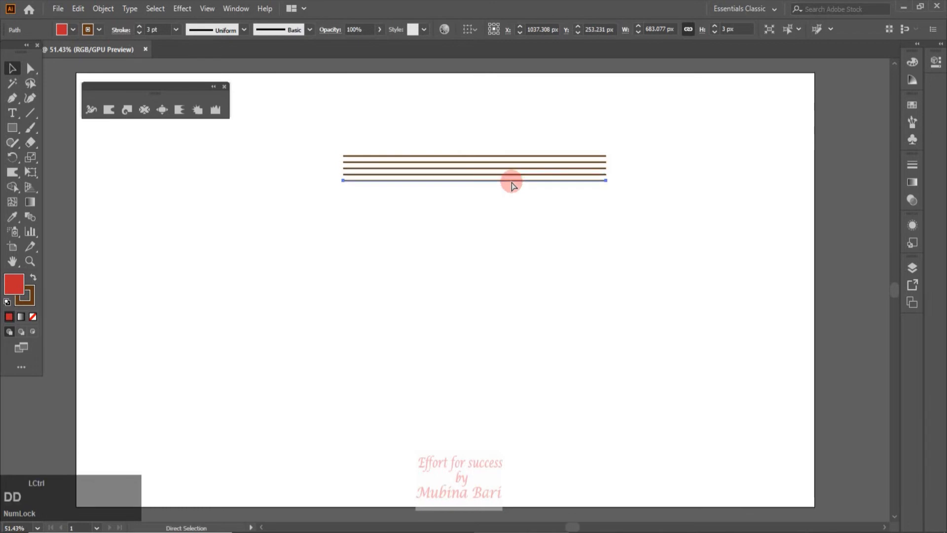
pyautogui.hotkey('ctrl', 'd')
pyautogui.hotkey('ctrl', 'd')
pyautogui.hotkey('ctrl', 'd')
pyautogui.hotkey('ctrl', 'd')
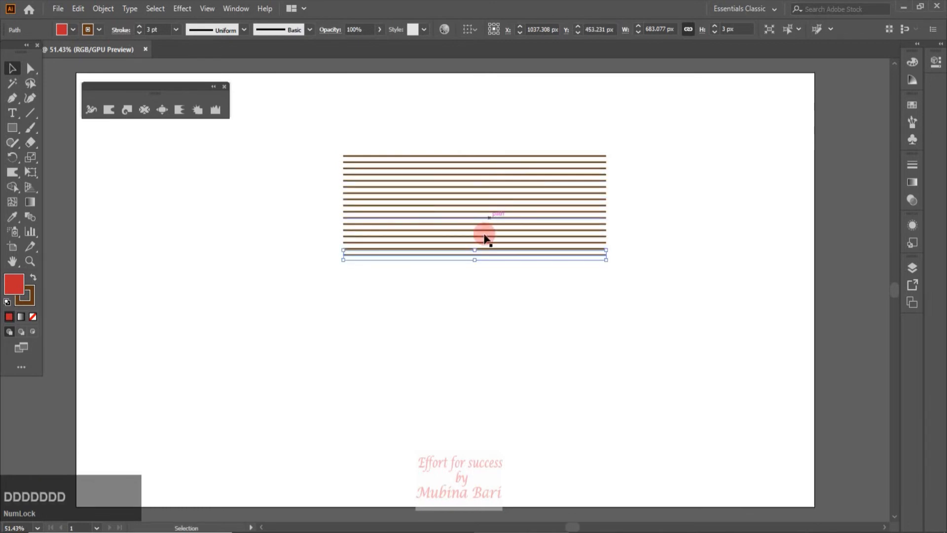
# Group all the brown lines and deselect them
pyautogui.moveTo(329, 142); pyautogui.dragTo(456, 279)
pyautogui.rightClick(458, 223)
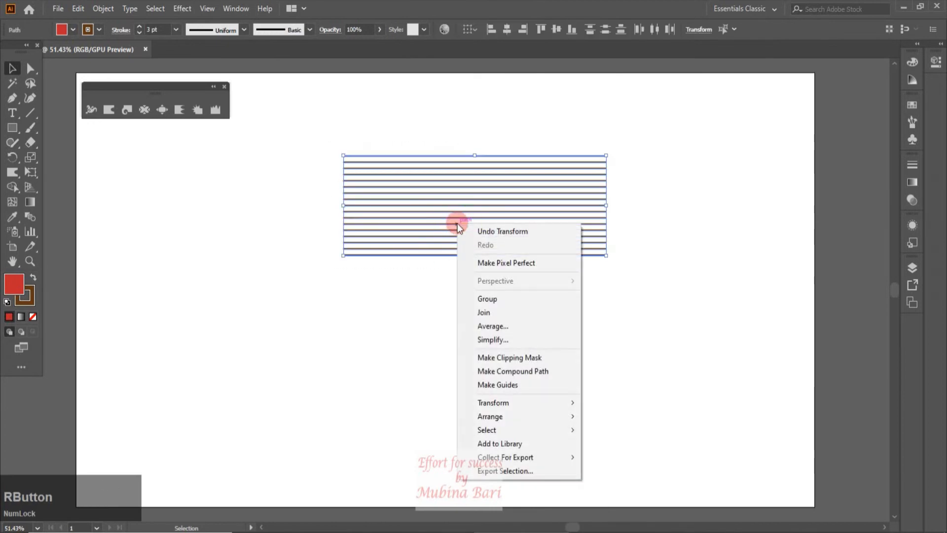
pyautogui.click(487, 299)
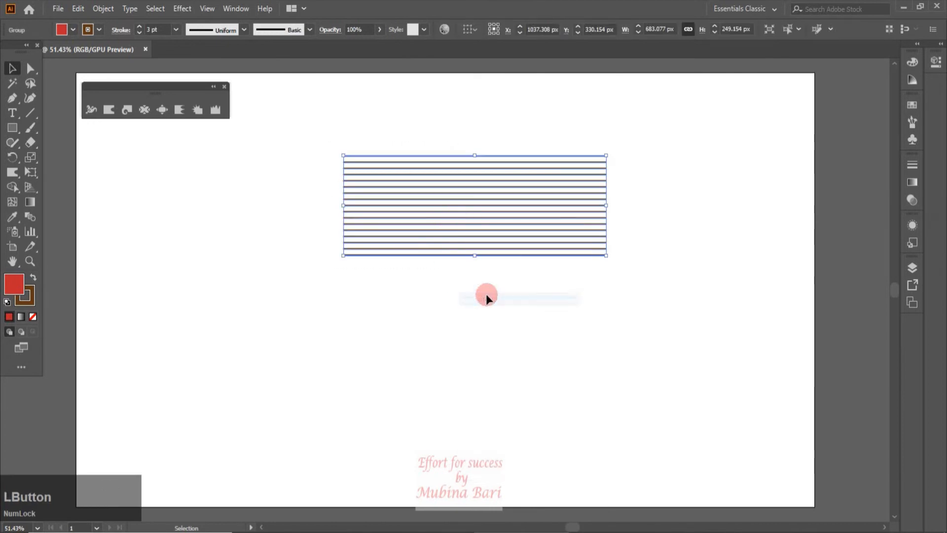
pyautogui.click(647, 271)
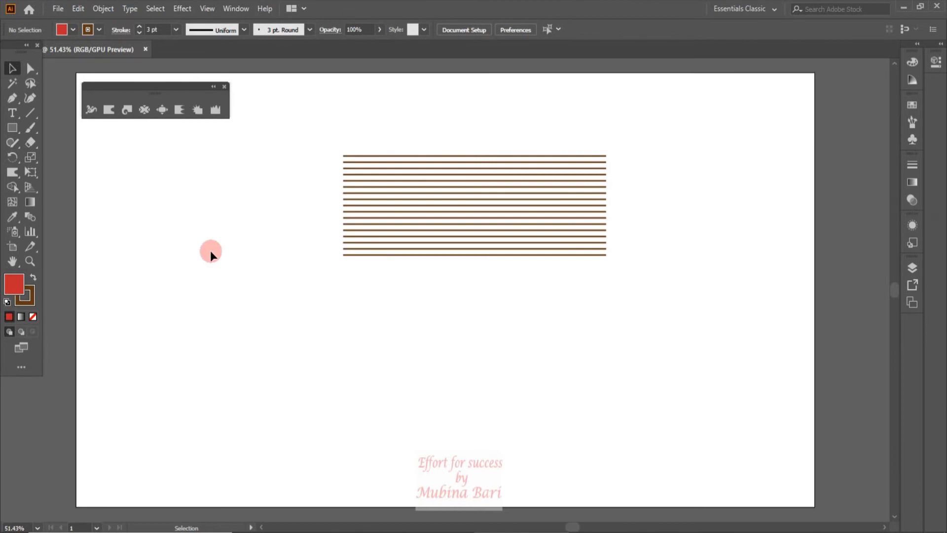
# Set the Warp tool to 10% intensity with a brush 30 px wide and 30 px high for the selected line group
pyautogui.moveTo(328, 128); pyautogui.dragTo(656, 318)
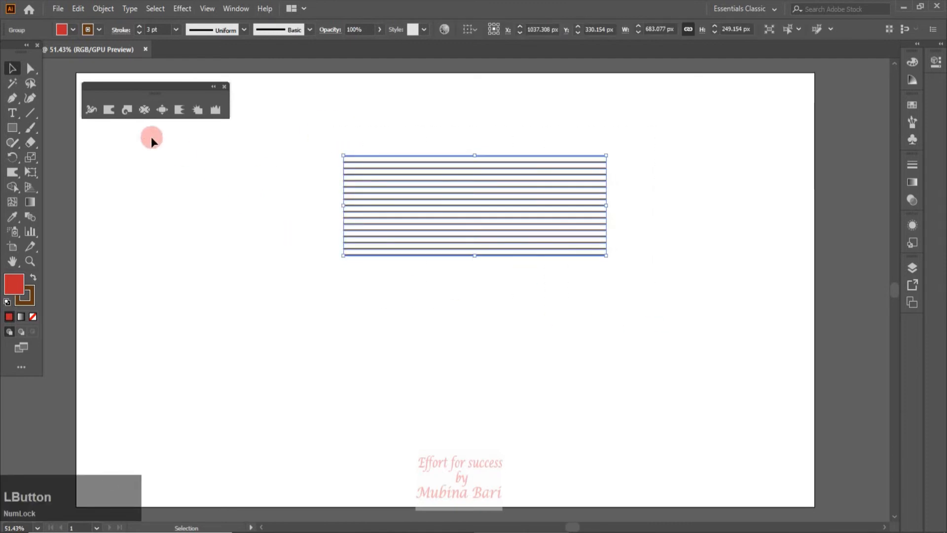
pyautogui.click(108, 110)
pyautogui.doubleClick(106, 111)
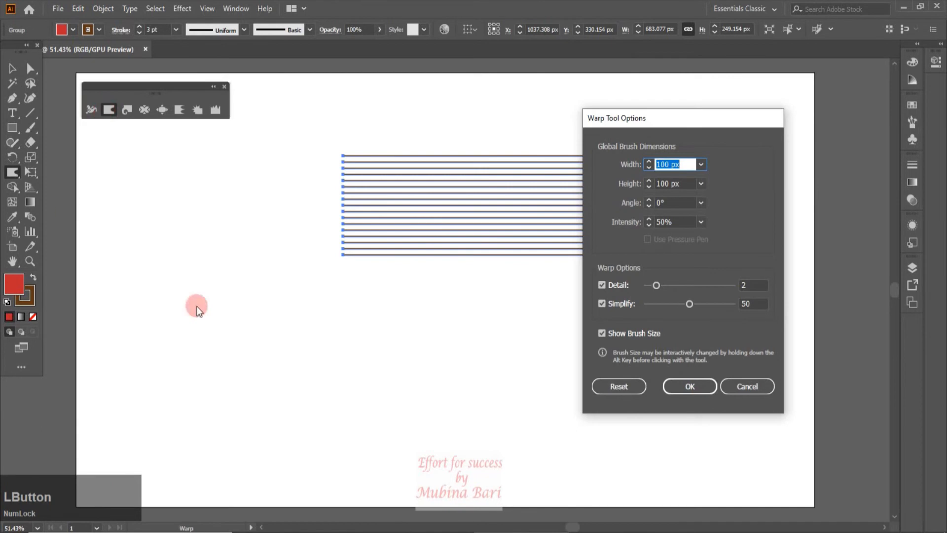
pyautogui.click(701, 223)
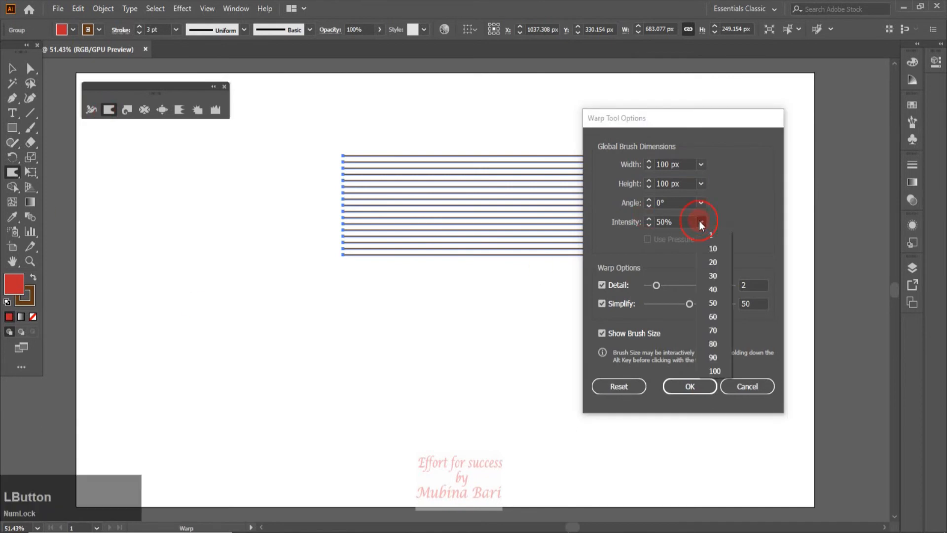
pyautogui.click(713, 249)
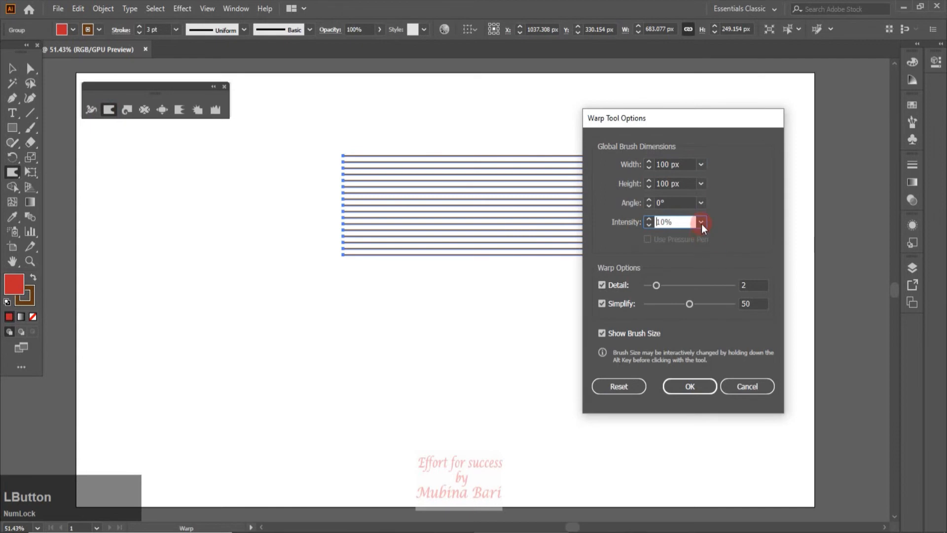
pyautogui.moveTo(669, 165); pyautogui.dragTo(655, 168)
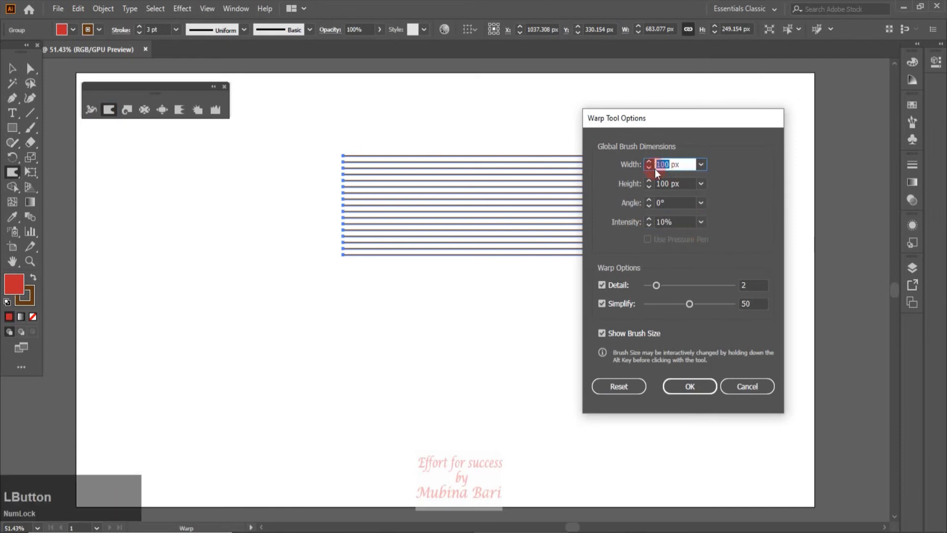
pyautogui.write('30')
pyautogui.moveTo(669, 185); pyautogui.dragTo(653, 195)
pyautogui.write('30')
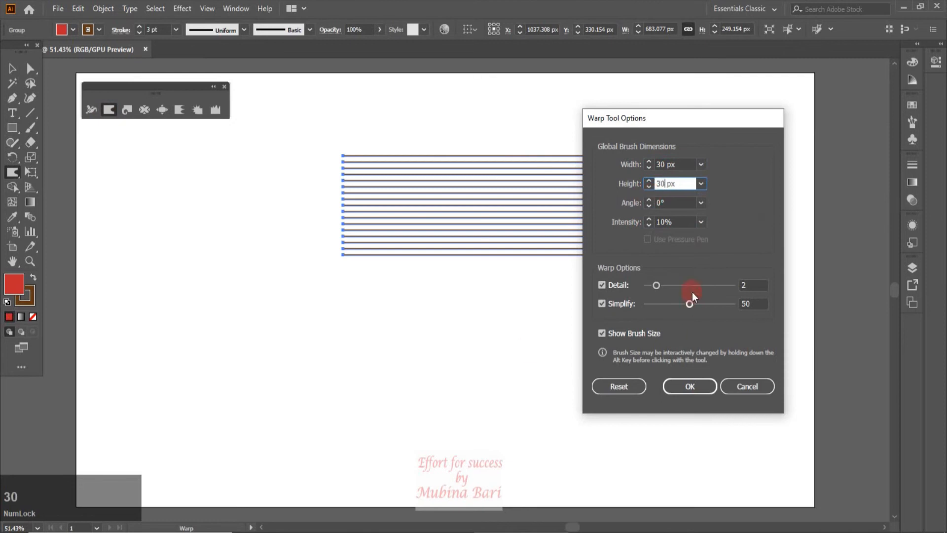
pyautogui.click(677, 383)
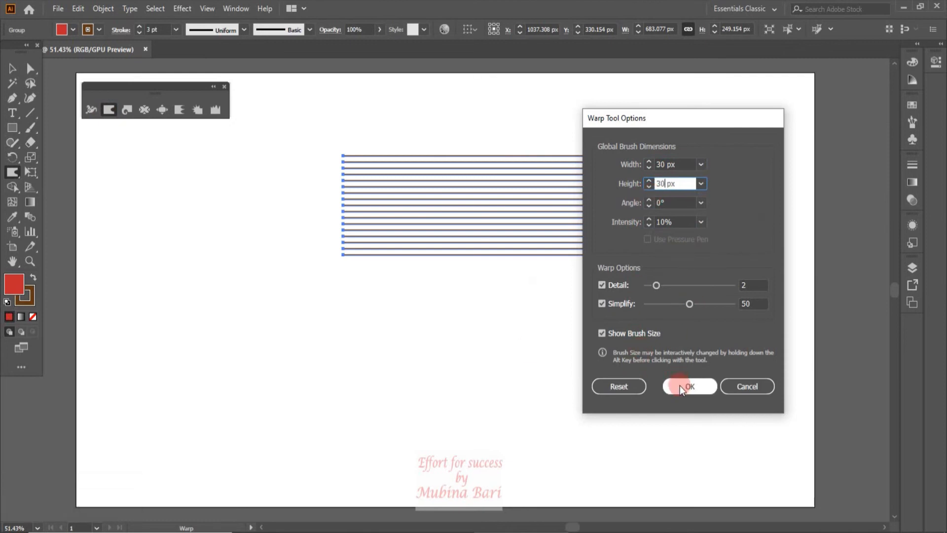
pyautogui.click(680, 385)
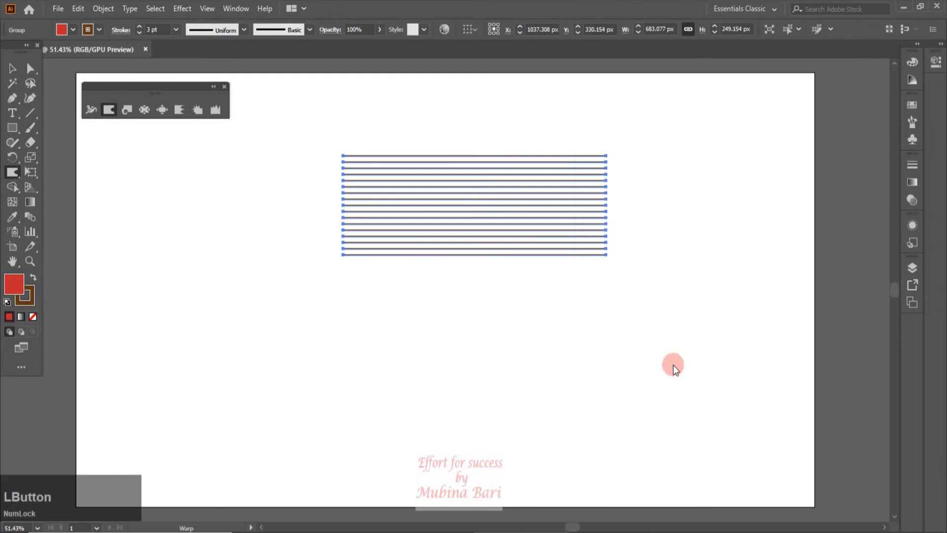
# Warp the grouped lines with strokes up and down across them to make them slightly wavy, and deselect the group
pyautogui.moveTo(357, 150)
pyautogui.mouseDown()
pyautogui.moveTo(358, 259)
pyautogui.moveTo(383, 237)
pyautogui.moveTo(374, 186)
pyautogui.moveTo(395, 119)
pyautogui.moveTo(416, 274)
pyautogui.moveTo(431, 261)
pyautogui.moveTo(432, 130)
pyautogui.mouseUp()
pyautogui.moveTo(473, 155)
pyautogui.mouseDown()
pyautogui.moveTo(469, 243)
pyautogui.moveTo(482, 265)
pyautogui.moveTo(491, 239)
pyautogui.moveTo(482, 177)
pyautogui.moveTo(496, 125)
pyautogui.mouseUp()
pyautogui.moveTo(454, 155)
pyautogui.mouseDown()
pyautogui.moveTo(446, 157)
pyautogui.moveTo(451, 265)
pyautogui.mouseUp()
pyautogui.moveTo(565, 265)
pyautogui.mouseDown()
pyautogui.moveTo(559, 142)
pyautogui.moveTo(598, 264)
pyautogui.moveTo(602, 229)
pyautogui.moveTo(589, 235)
pyautogui.moveTo(605, 136)
pyautogui.moveTo(526, 207)
pyautogui.moveTo(417, 180)
pyautogui.moveTo(431, 255)
pyautogui.moveTo(482, 238)
pyautogui.moveTo(548, 176)
pyautogui.mouseUp()
pyautogui.click(14, 72)
pyautogui.click(290, 227)
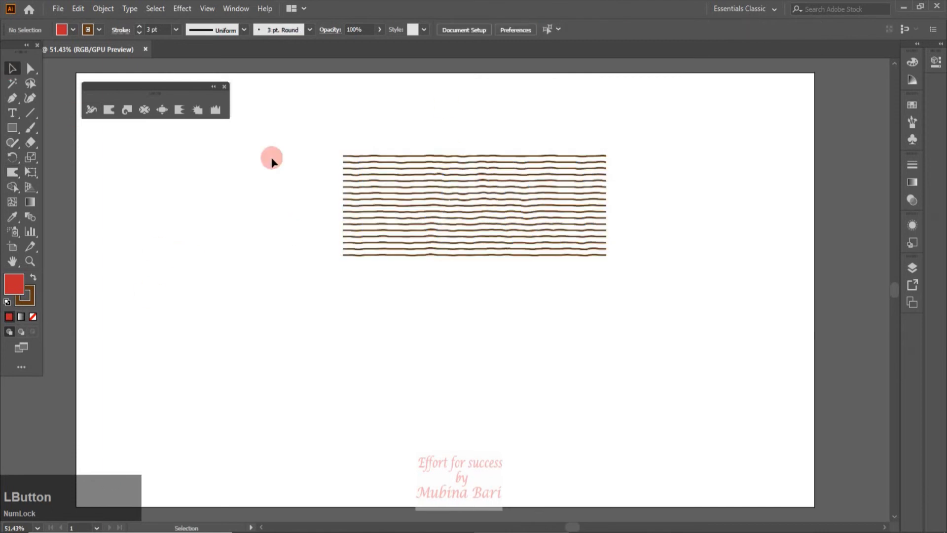
# Move the wavy lines to the left part of the artboard and narrow the group to about 430 px
pyautogui.moveTo(431, 188); pyautogui.dragTo(246, 233)
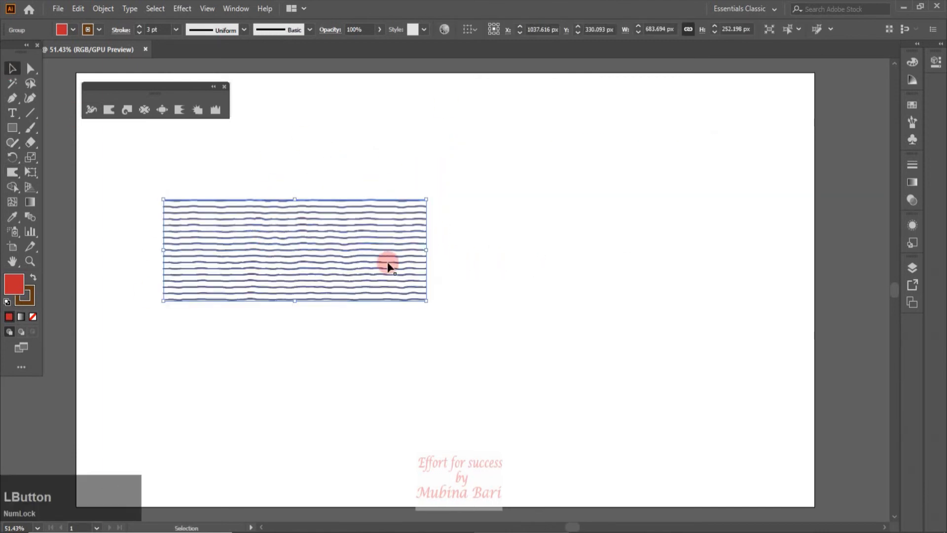
pyautogui.moveTo(426, 250); pyautogui.dragTo(324, 283)
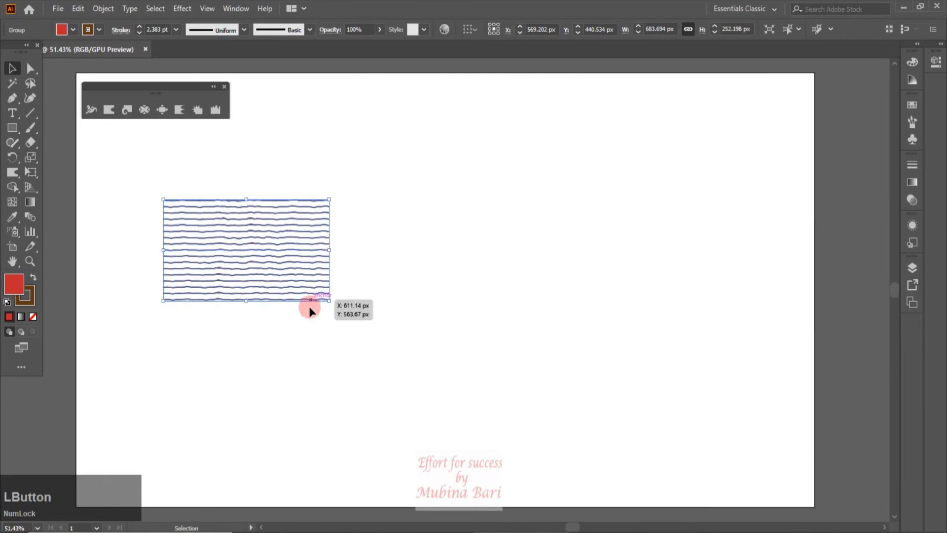
pyautogui.click(233, 321)
# Draw a rectangle about 426 x 257 px over the wavy lines and fill it with light brown
pyautogui.click(12, 129)
pyautogui.moveTo(163, 197)
pyautogui.mouseDown()
pyautogui.moveTo(166, 211)
pyautogui.moveTo(277, 298)
pyautogui.moveTo(328, 300)
pyautogui.mouseUp()
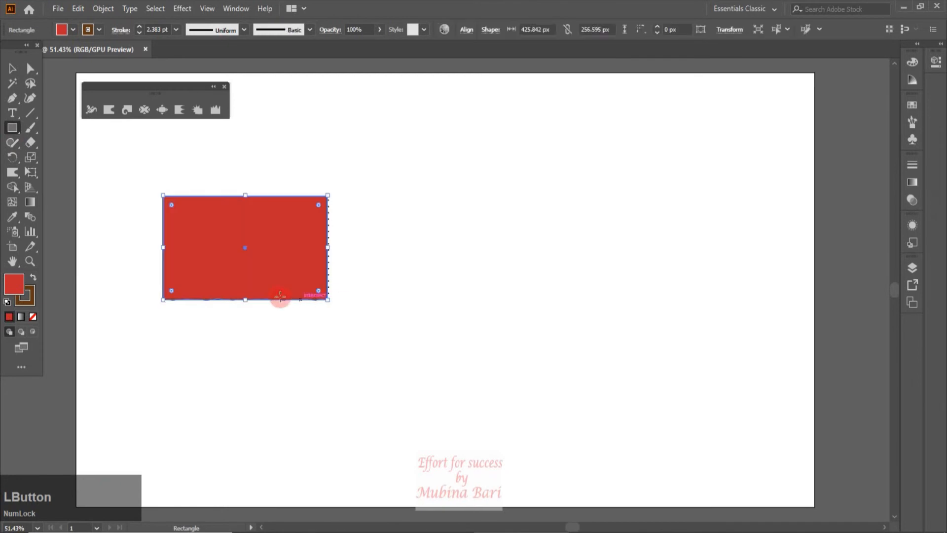
pyautogui.click(73, 31)
pyautogui.click(82, 68)
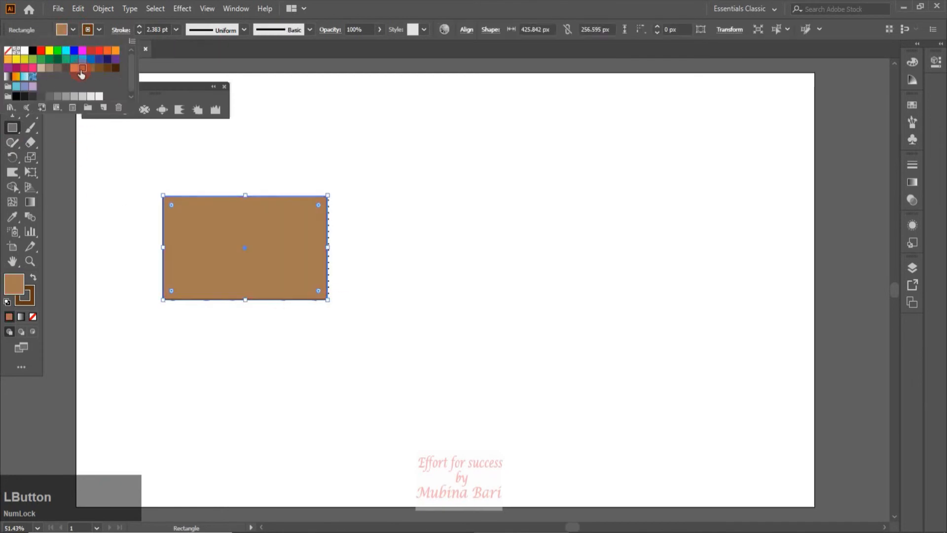
pyautogui.click(217, 242)
# Send the rectangle behind the wavy lines and change its fill to a lighter tan
pyautogui.rightClick(178, 242)
pyautogui.moveTo(248, 451)
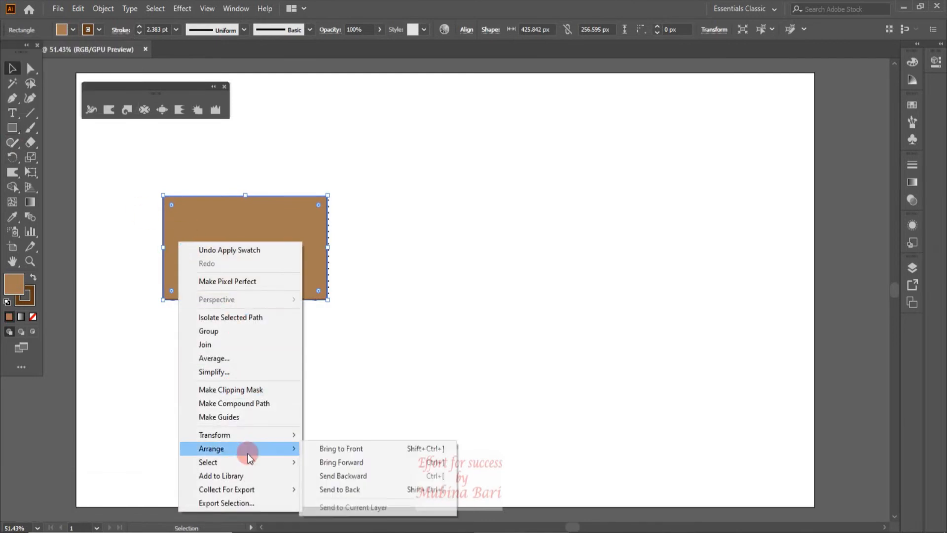
pyautogui.click(334, 490)
pyautogui.click(77, 225)
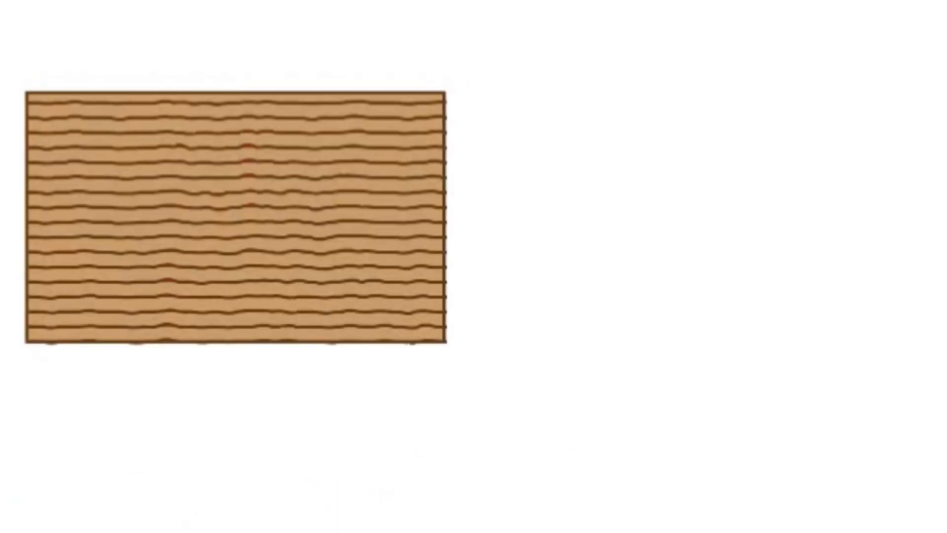
# Group the tan rectangle with the wavy lines
pyautogui.click(228, 332)
pyautogui.rightClick(241, 316)
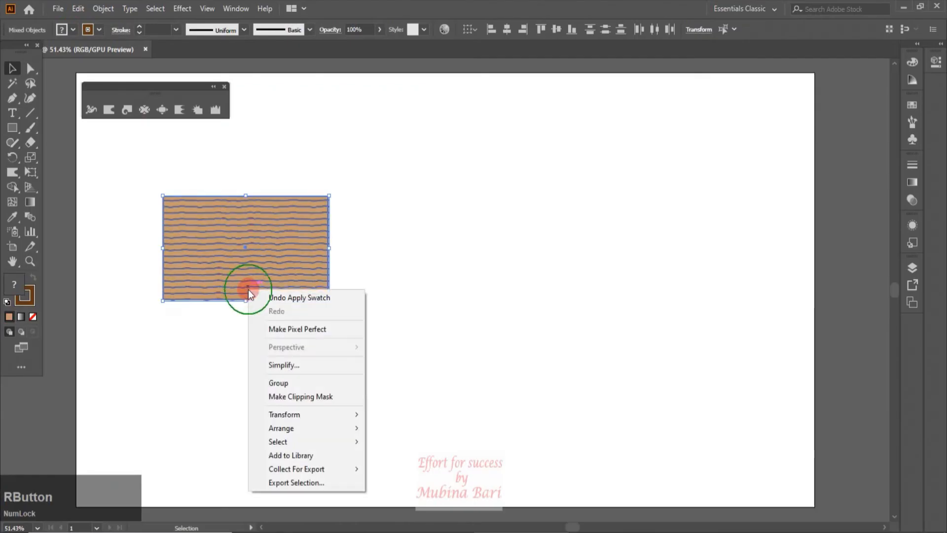
pyautogui.click(280, 382)
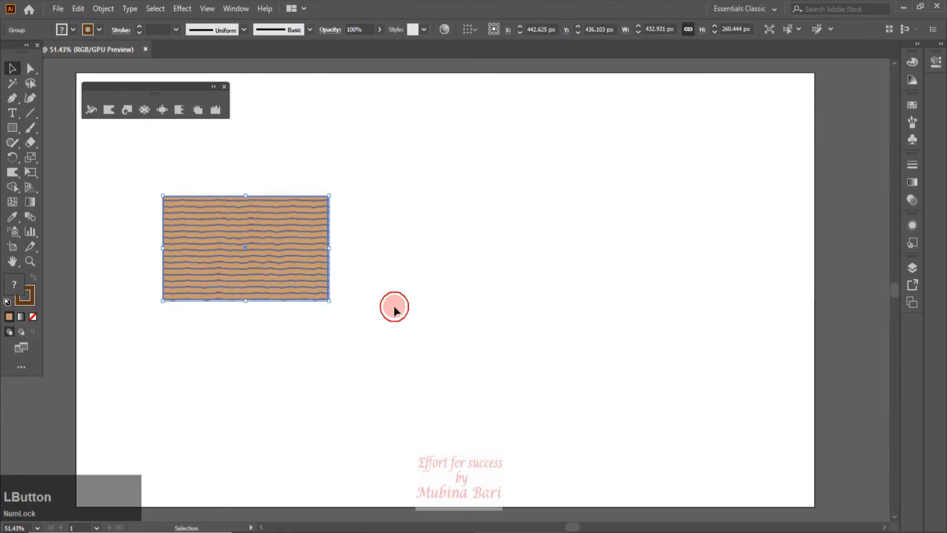
# Move the wood-grain group to the upper-right corner of the artboard and deselect it
pyautogui.click(392, 307)
pyautogui.moveTo(260, 257); pyautogui.dragTo(732, 152)
pyautogui.click(604, 276)
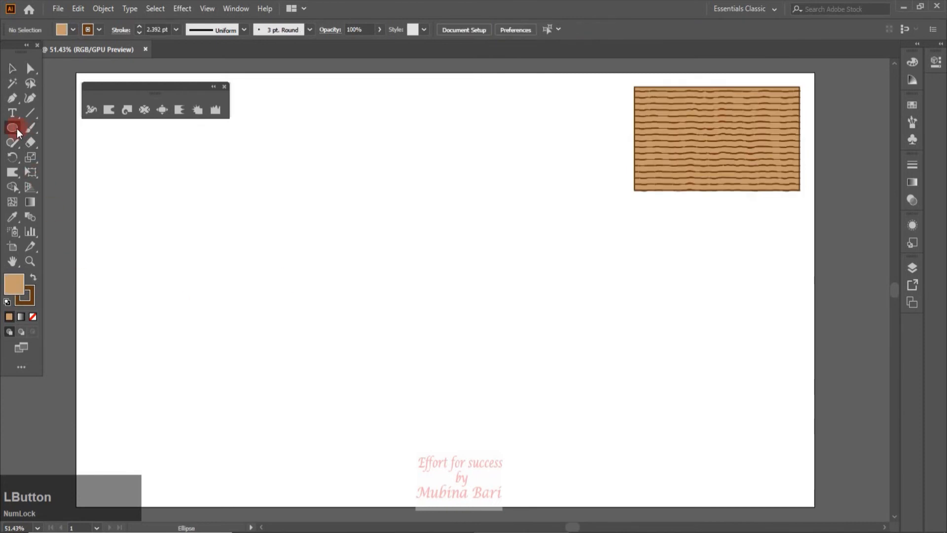
# Draw a circle about 468 px across with a light purple fill and a 10 pt dark purple stroke
pyautogui.moveTo(207, 236); pyautogui.dragTo(387, 426)
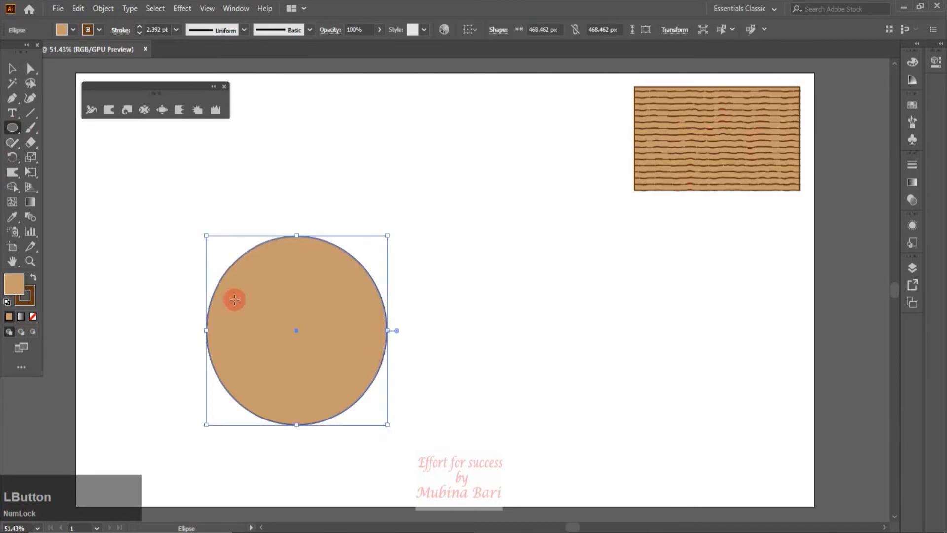
pyautogui.click(100, 30)
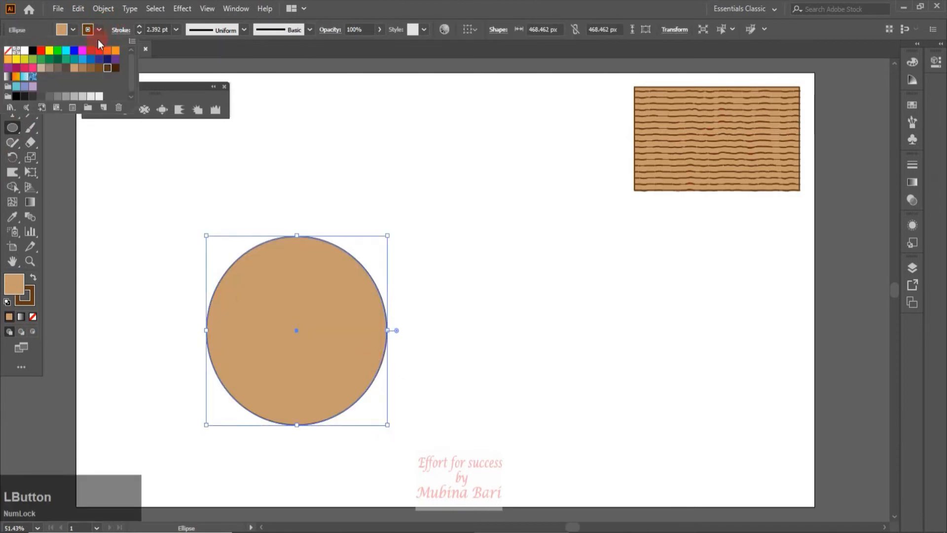
pyautogui.click(116, 60)
pyautogui.click(74, 31)
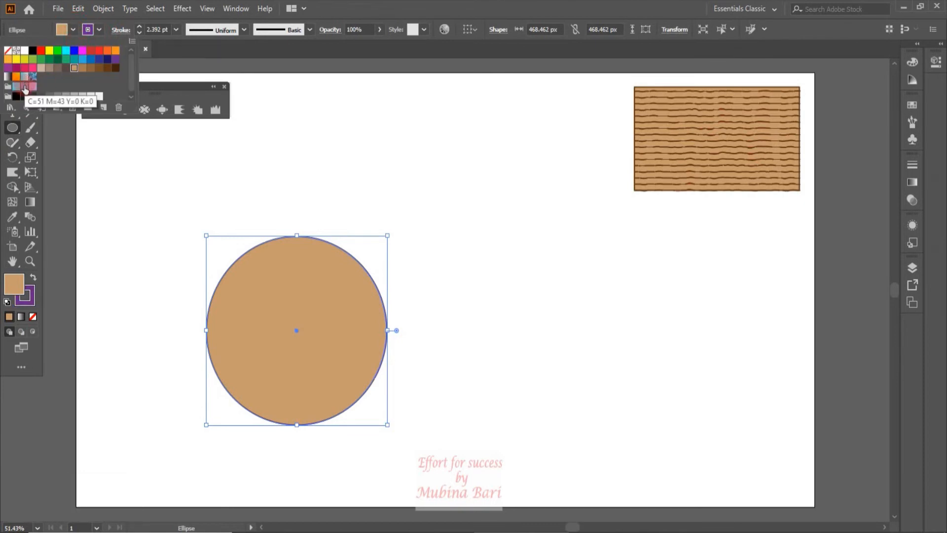
pyautogui.click(32, 86)
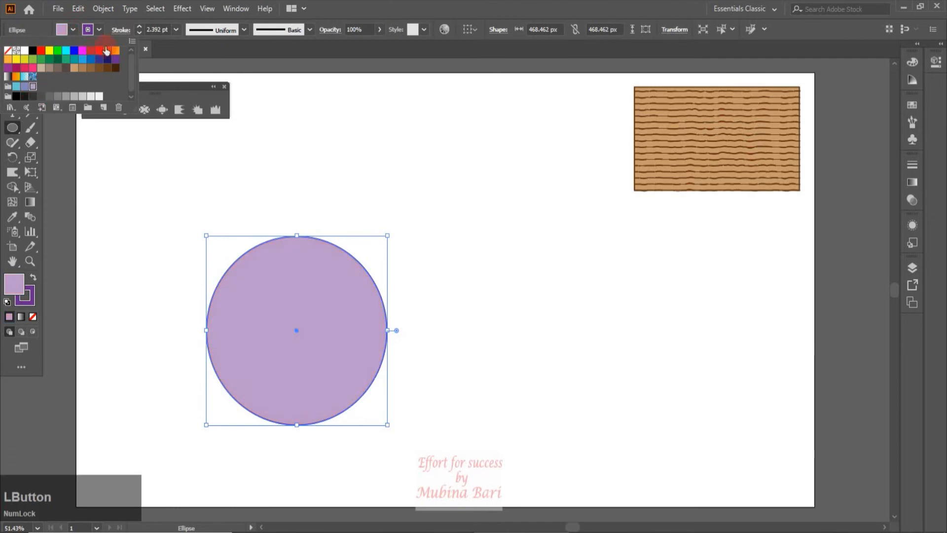
pyautogui.click(177, 29)
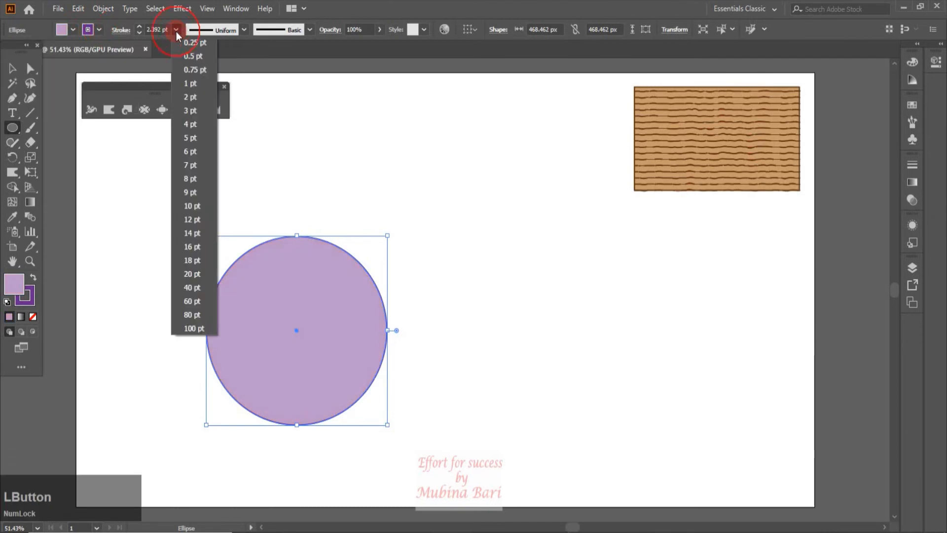
pyautogui.click(192, 152)
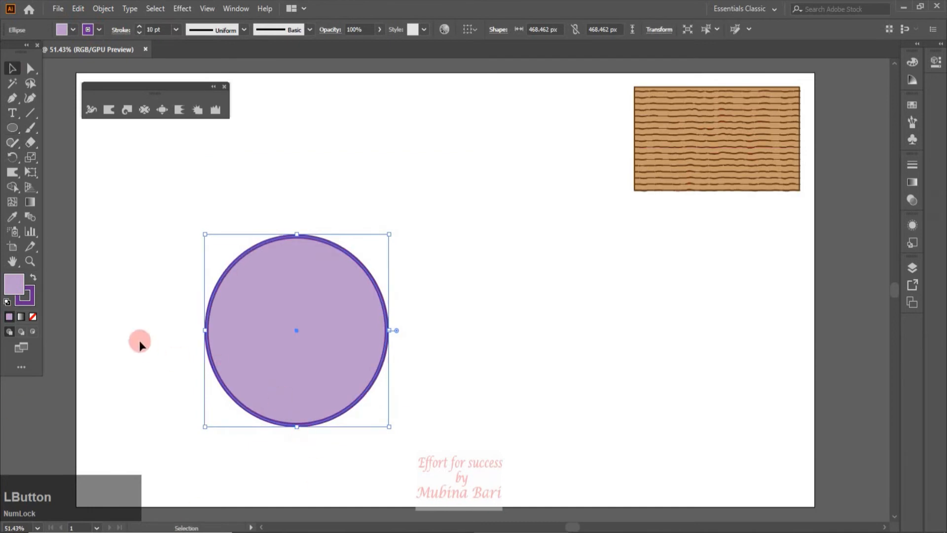
# Scale a smaller copy of the circle about its centre and repeat it four more times to form concentric rings
pyautogui.click(29, 160)
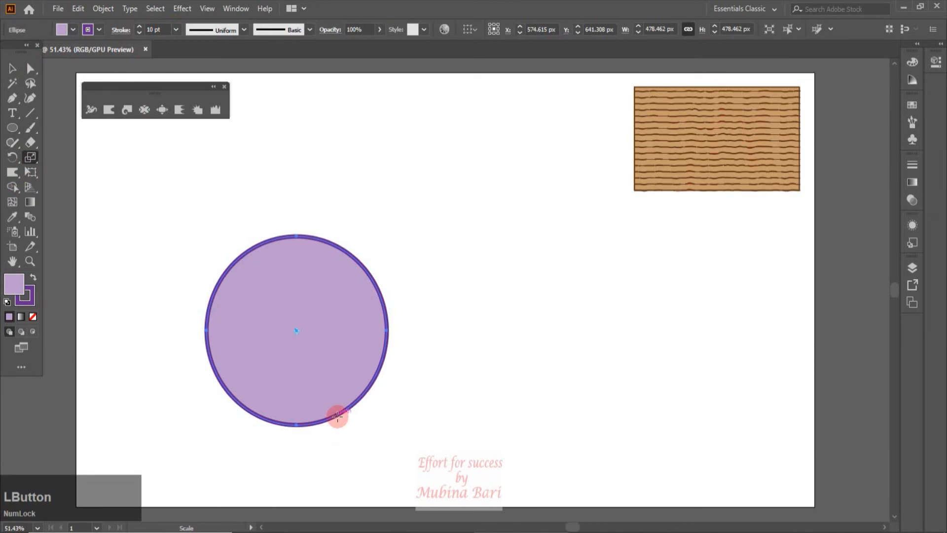
pyautogui.moveTo(338, 416); pyautogui.dragTo(328, 405)
pyautogui.press('ctrl')
pyautogui.hotkey('ctrl', 'd')
pyautogui.hotkey('ctrl', 'd')
pyautogui.hotkey('ctrl', 'd')
pyautogui.hotkey('ctrl', 'd')
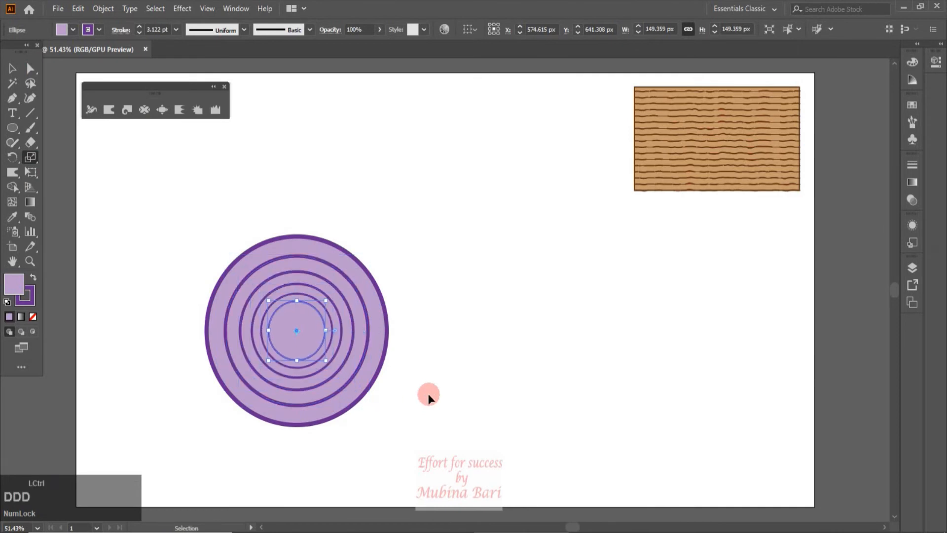
pyautogui.press('z')
# Reset the Warp tool options to the defaults of 100 px width, 100 px height and 50% intensity
pyautogui.click(108, 111)
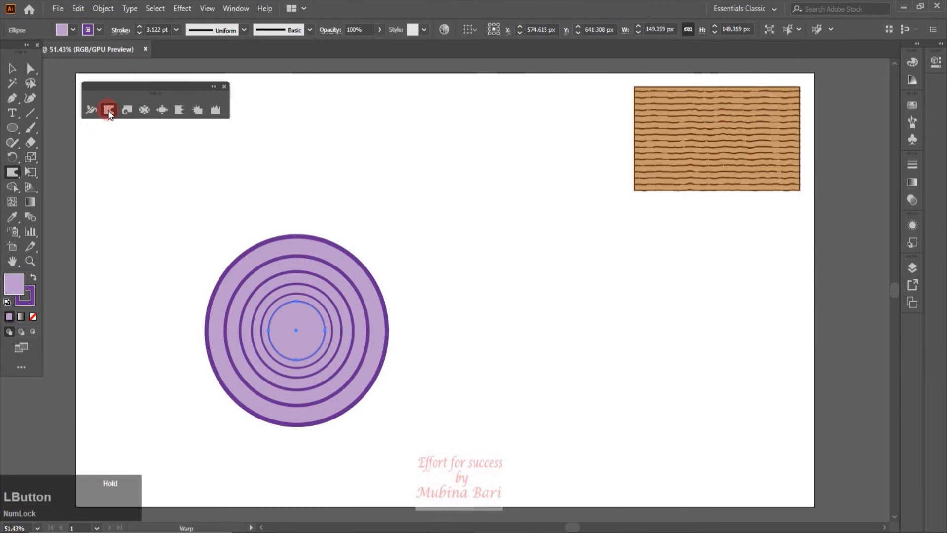
pyautogui.doubleClick(108, 111)
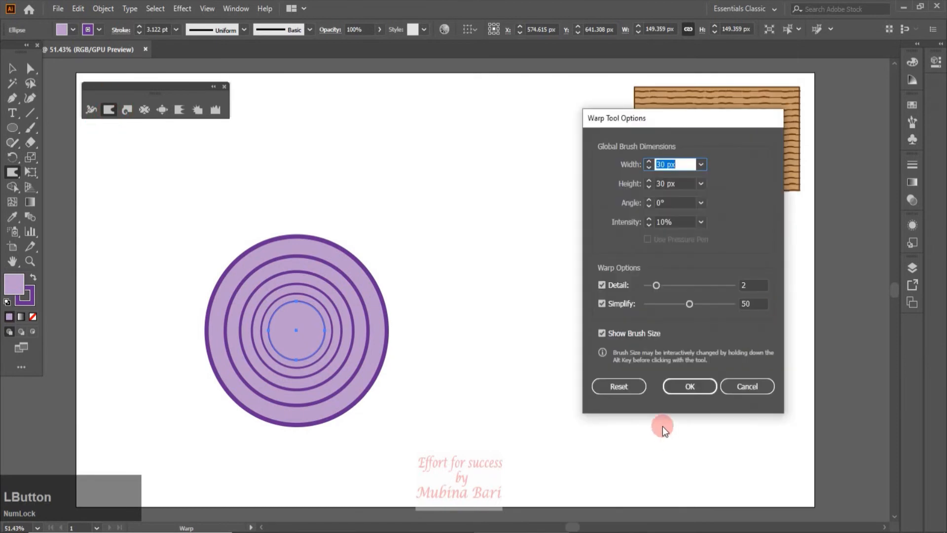
pyautogui.click(634, 386)
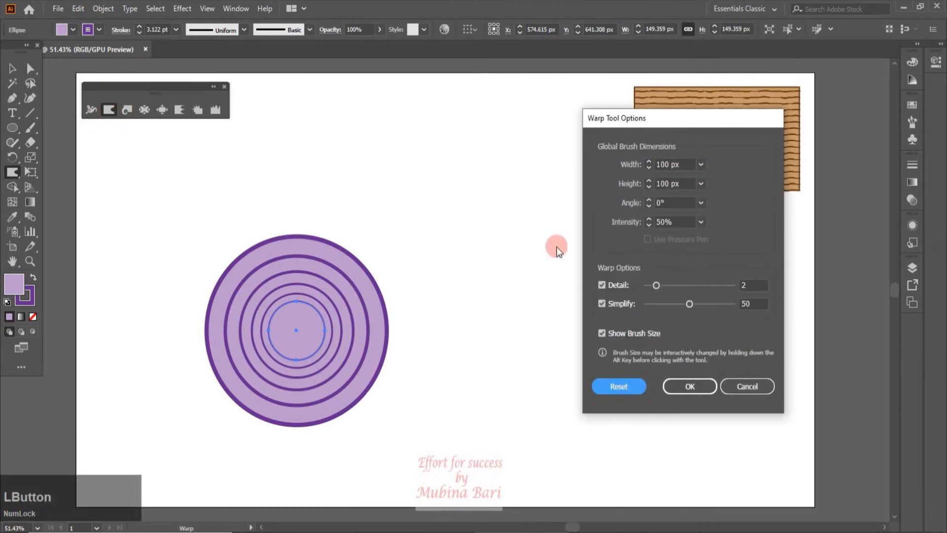
pyautogui.click(688, 387)
# Warp the concentric rings with pushes and pulls all around their edges to give them irregular outlines
pyautogui.moveTo(232, 294)
pyautogui.mouseDown()
pyautogui.moveTo(218, 275)
pyautogui.moveTo(277, 317)
pyautogui.moveTo(273, 343)
pyautogui.moveTo(214, 347)
pyautogui.moveTo(175, 363)
pyautogui.moveTo(188, 375)
pyautogui.mouseUp()
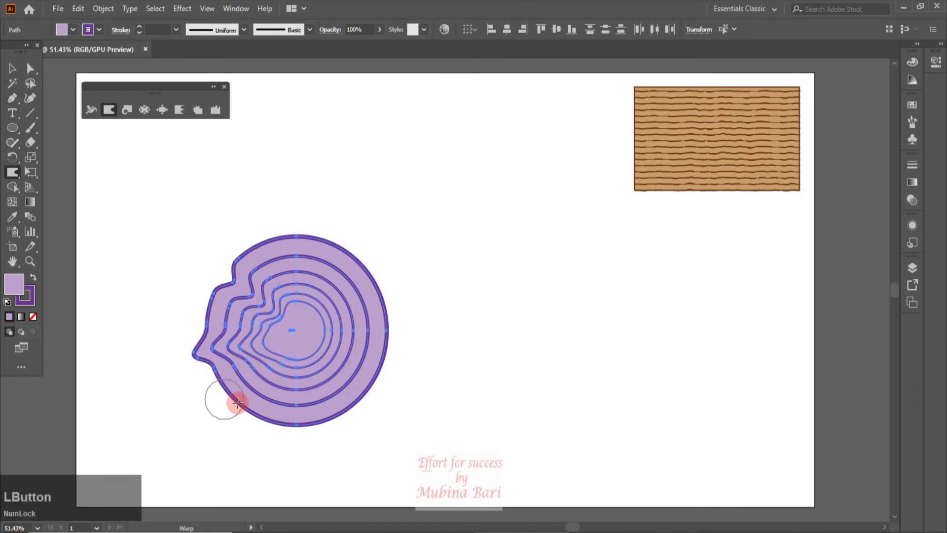
pyautogui.moveTo(277, 375); pyautogui.dragTo(283, 363)
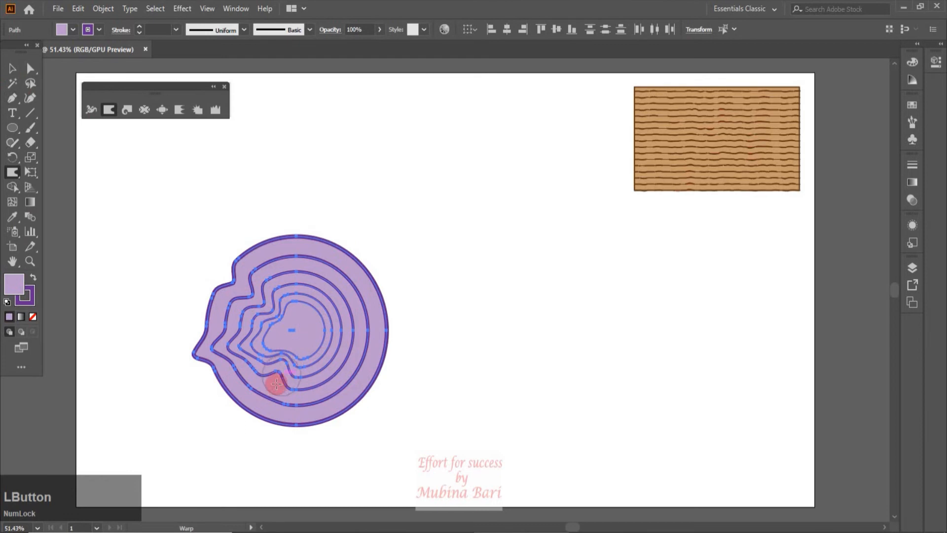
pyautogui.moveTo(258, 415)
pyautogui.mouseDown()
pyautogui.moveTo(277, 368)
pyautogui.moveTo(358, 401)
pyautogui.moveTo(343, 308)
pyautogui.moveTo(331, 312)
pyautogui.moveTo(294, 281)
pyautogui.moveTo(300, 299)
pyautogui.moveTo(310, 227)
pyautogui.mouseUp()
pyautogui.press('v')
pyautogui.click(383, 154)
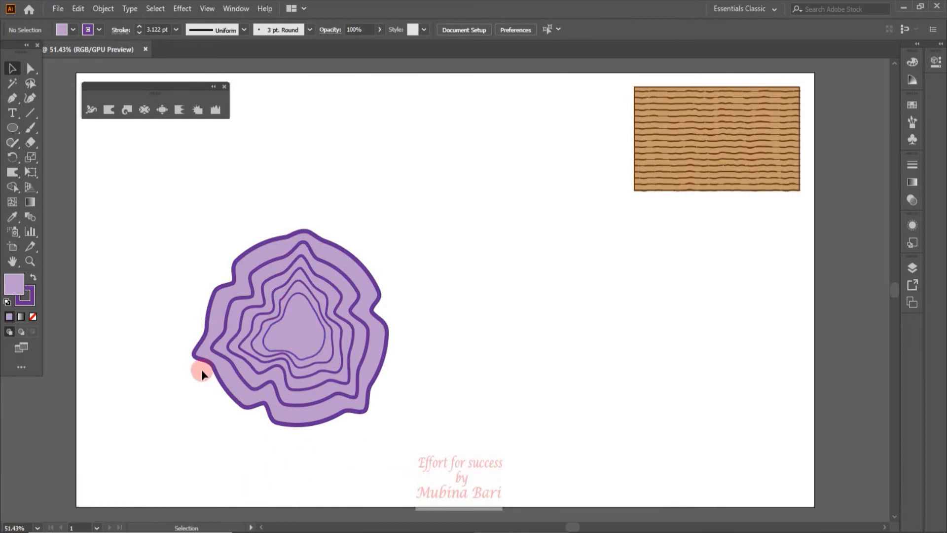
# Group all the warped rings and move the group directly below the wood-grain rectangle
pyautogui.moveTo(197, 244); pyautogui.dragTo(363, 397)
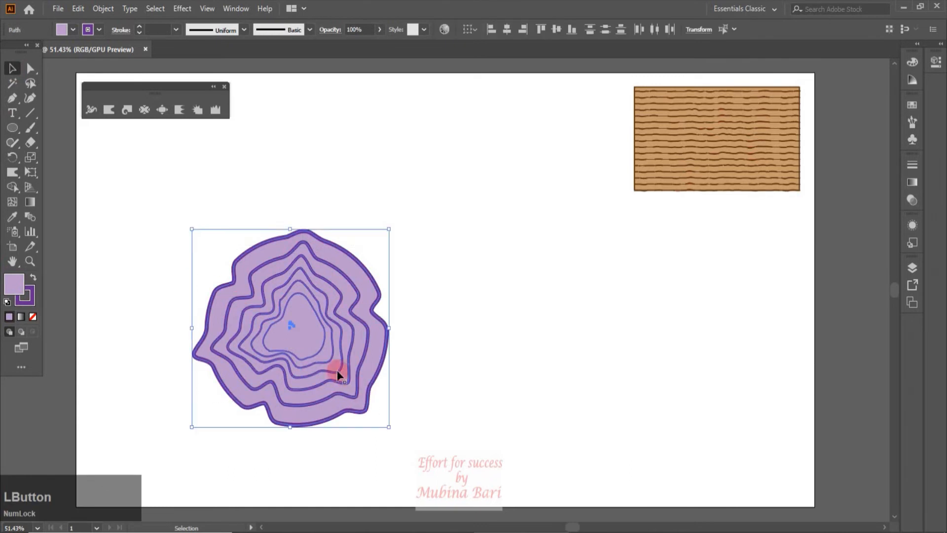
pyautogui.rightClick(217, 324)
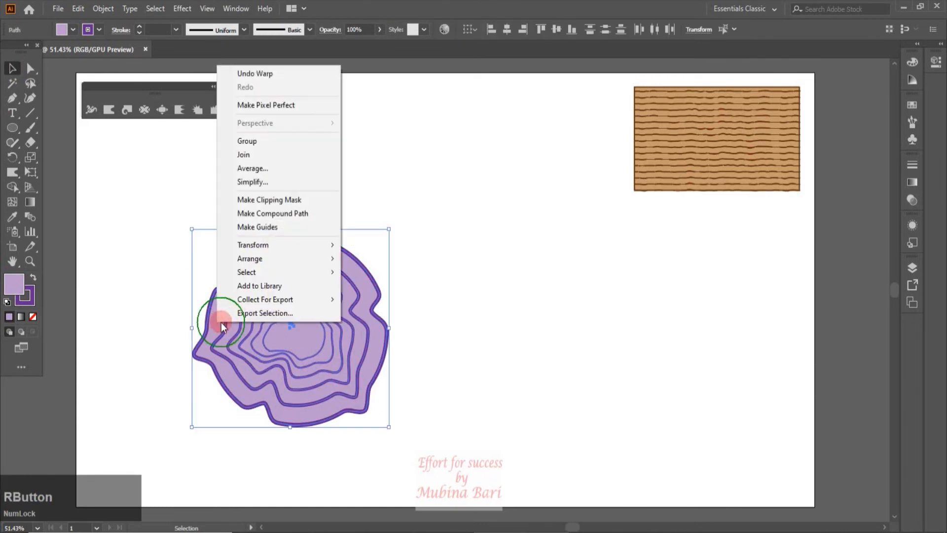
pyautogui.click(262, 140)
pyautogui.click(455, 197)
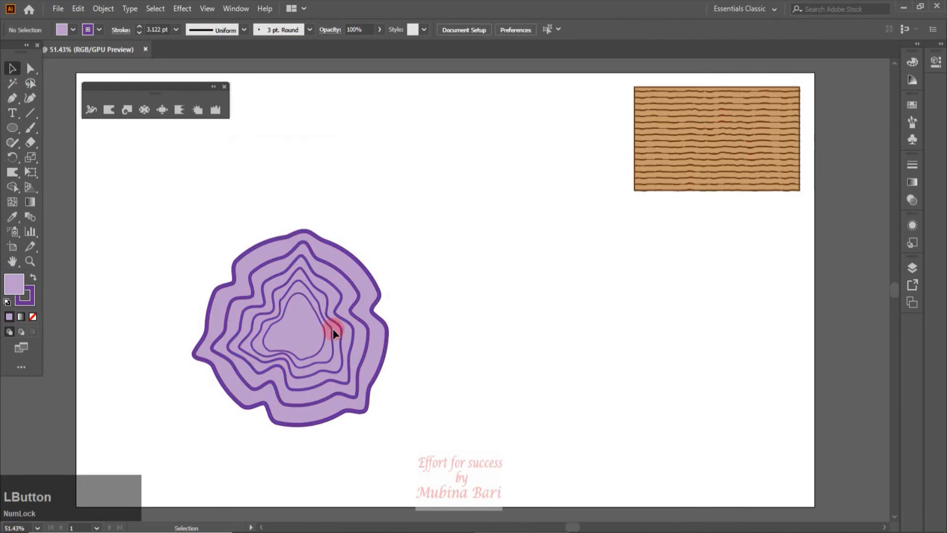
pyautogui.moveTo(355, 329); pyautogui.dragTo(777, 305)
pyautogui.click(286, 460)
# Draw a light purple rectangle about 460 x 327 px on the left part of the artboard
pyautogui.click(131, 109)
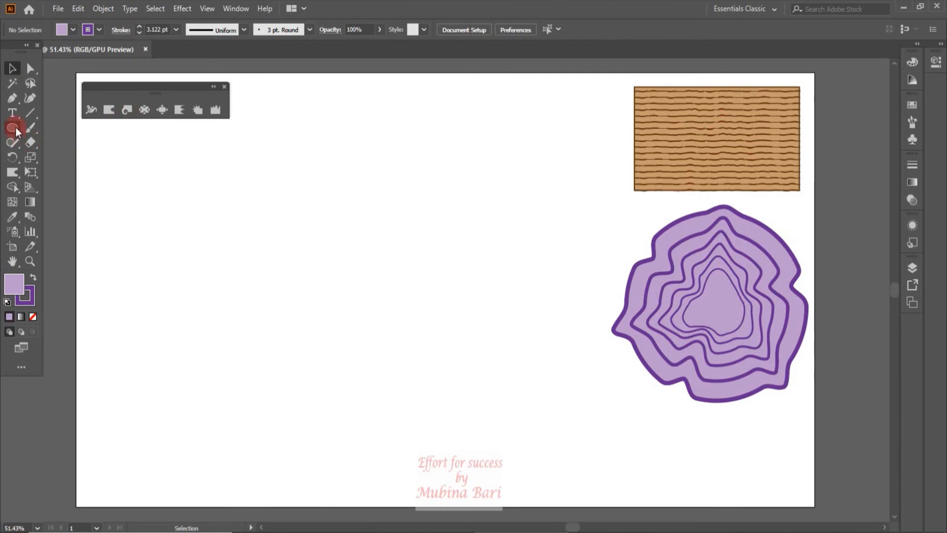
pyautogui.click(19, 135)
pyautogui.click(69, 127)
pyautogui.moveTo(134, 221)
pyautogui.mouseDown()
pyautogui.moveTo(206, 294)
pyautogui.moveTo(312, 353)
pyautogui.mouseUp()
# Twirl two spirals into the rectangle's upper edge and two into its right edge with the Twirl tool
pyautogui.click(118, 109)
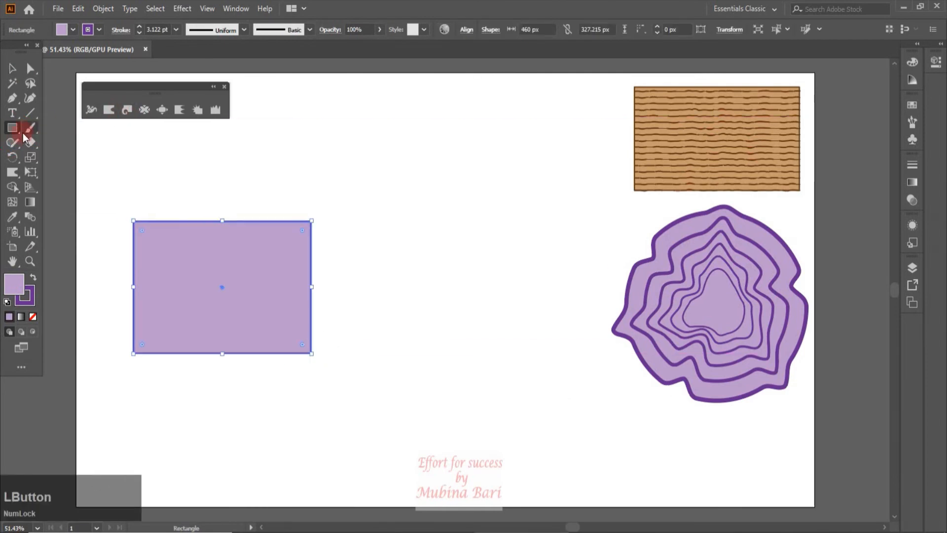
pyautogui.click(127, 110)
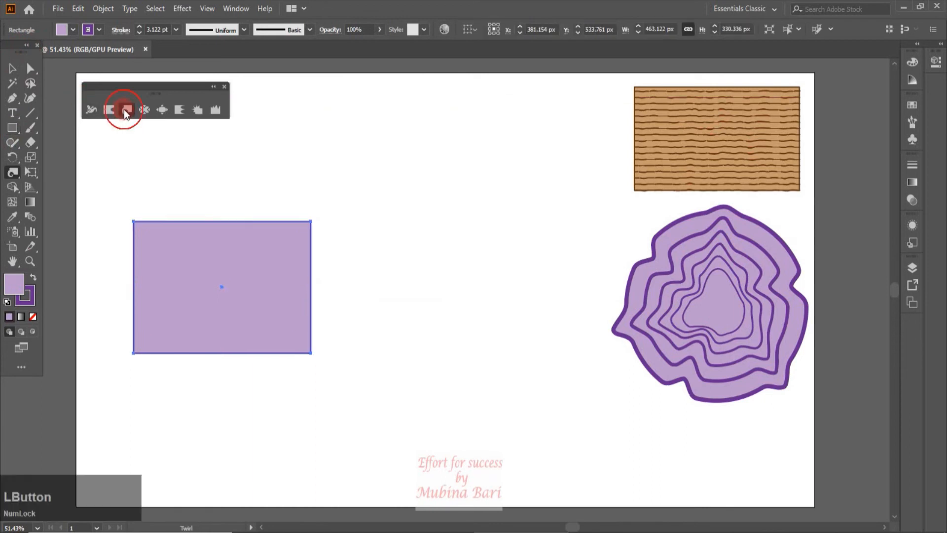
pyautogui.moveTo(186, 232); pyautogui.dragTo(193, 222)
pyautogui.moveTo(256, 220); pyautogui.dragTo(246, 220)
pyautogui.moveTo(302, 256); pyautogui.dragTo(311, 254)
pyautogui.moveTo(313, 317); pyautogui.dragTo(312, 312)
pyautogui.press('v')
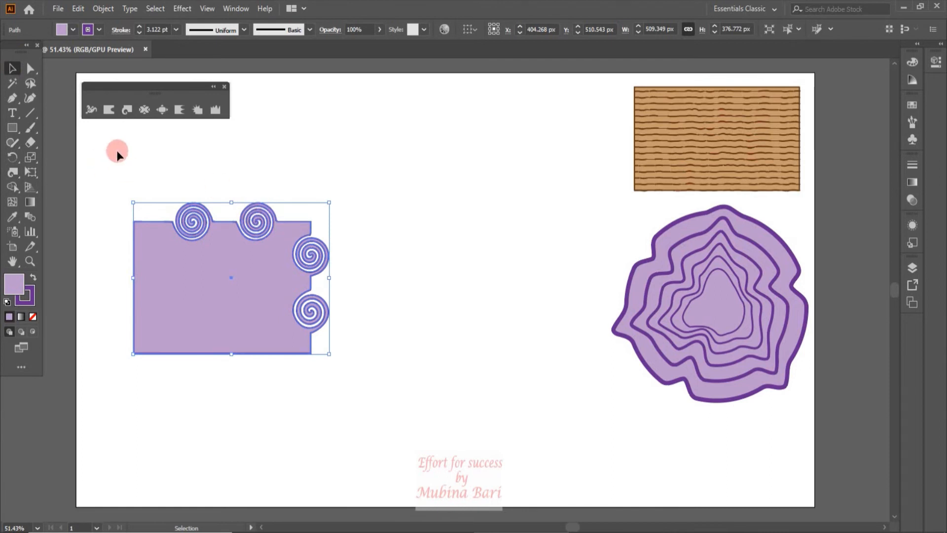
# Twirl an extra spiral above the second one on the rectangle's upper edge, and delete the whole shape
pyautogui.click(126, 110)
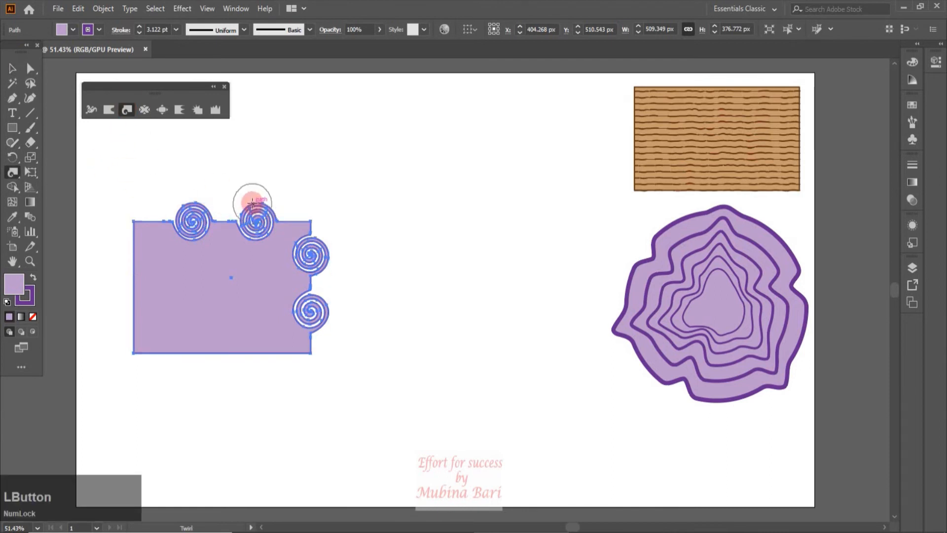
pyautogui.moveTo(251, 199); pyautogui.dragTo(252, 199)
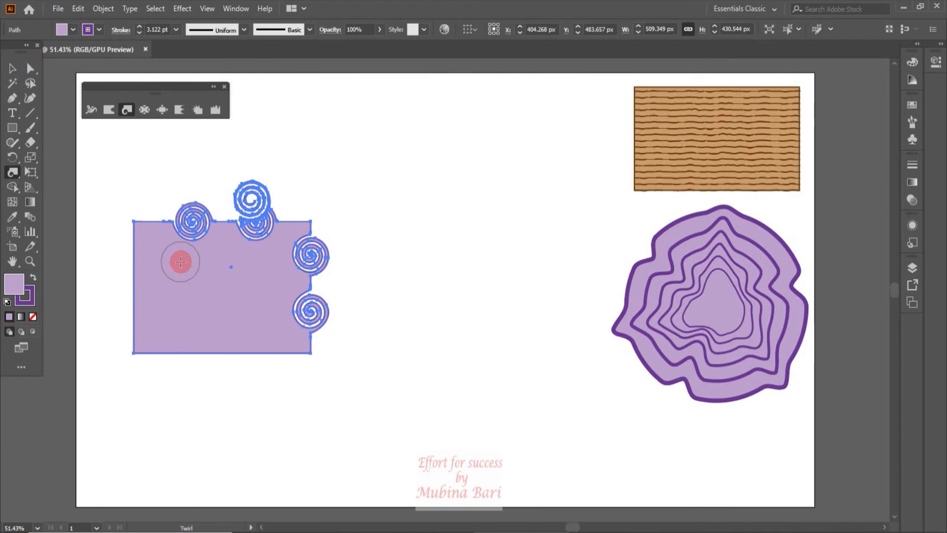
pyautogui.press('Delete')
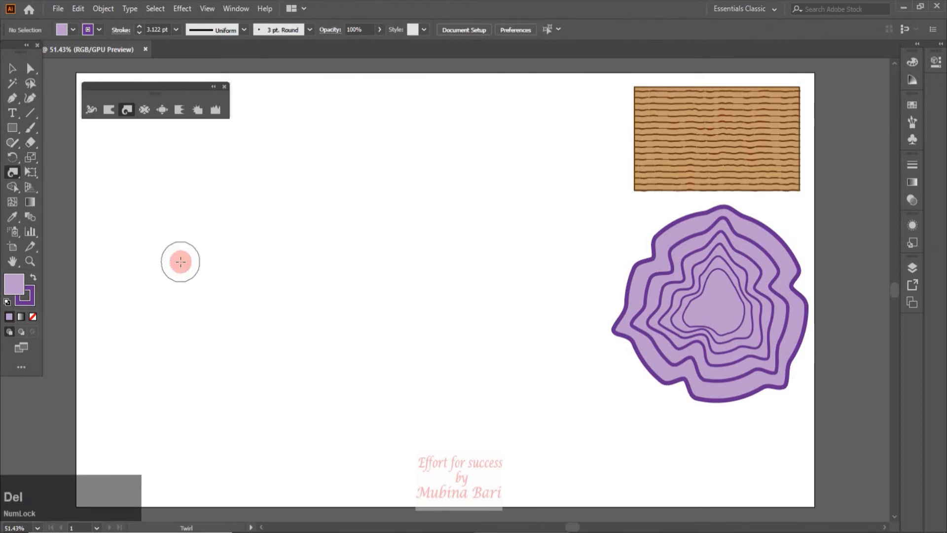
# Draw a straight horizontal line about 455 px long with the Pen tool on the left part of the artboard
pyautogui.click(12, 98)
pyautogui.click(144, 232)
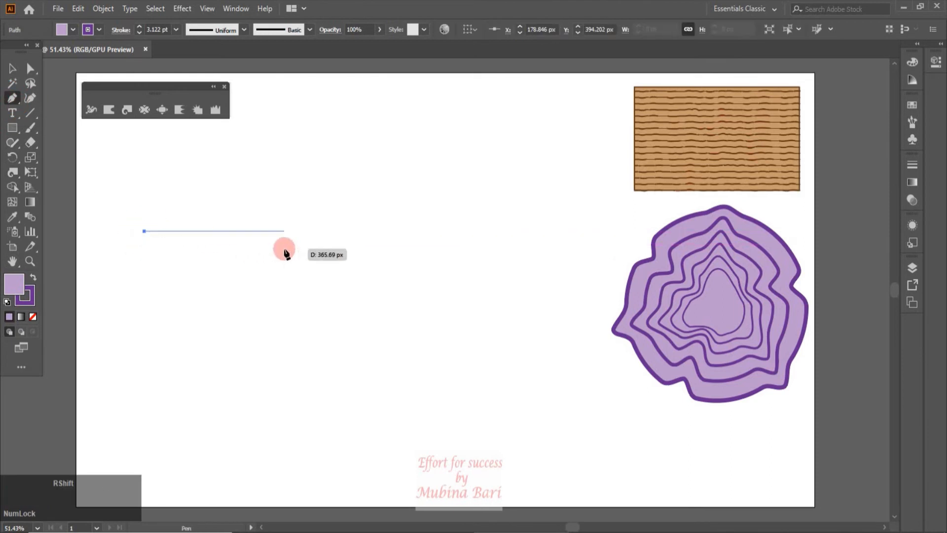
pyautogui.keyDown('shift'); pyautogui.click(320, 242); pyautogui.keyUp('shift')
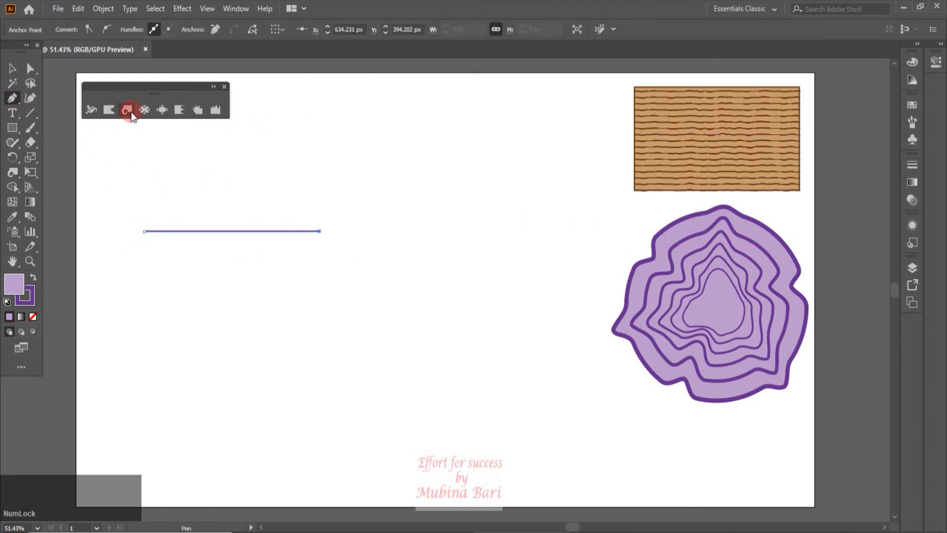
# Twirl four spirals side by side along the horizontal line with the Twirl tool
pyautogui.click(132, 112)
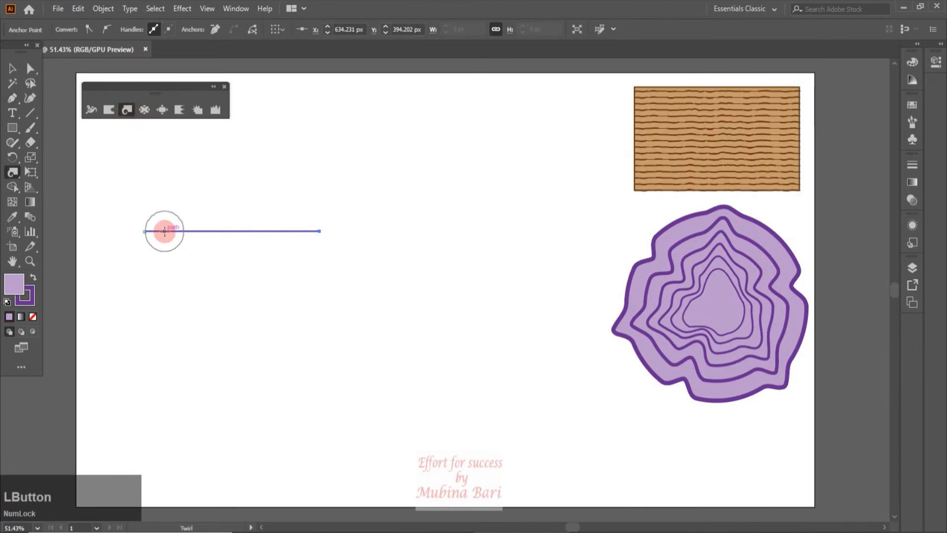
pyautogui.moveTo(164, 231)
pyautogui.mouseDown()
pyautogui.moveTo(241, 249)
pyautogui.moveTo(212, 228)
pyautogui.moveTo(291, 231)
pyautogui.mouseUp()
pyautogui.click(12, 68)
pyautogui.click(392, 300)
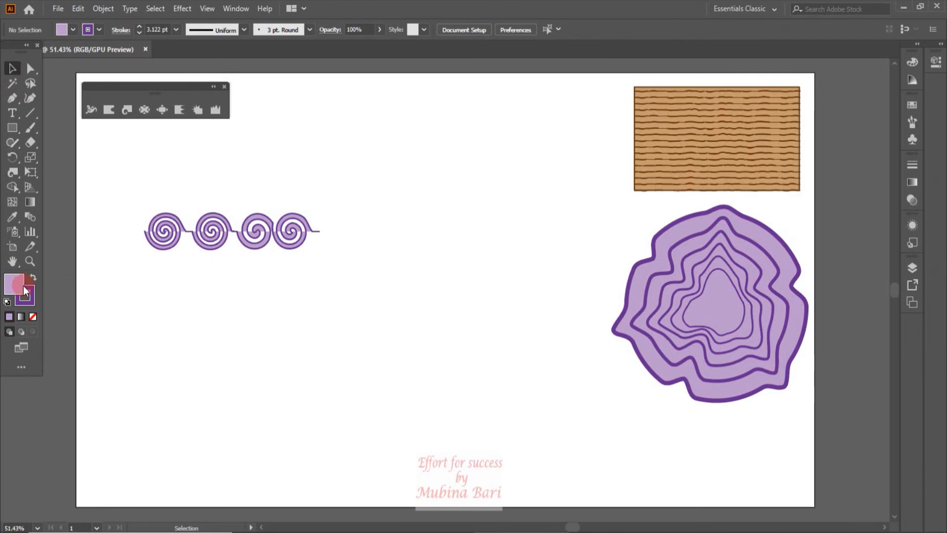
# Remove the fill from the row of spirals and move it to the artboard's lower part, below the purple rings
pyautogui.click(176, 241)
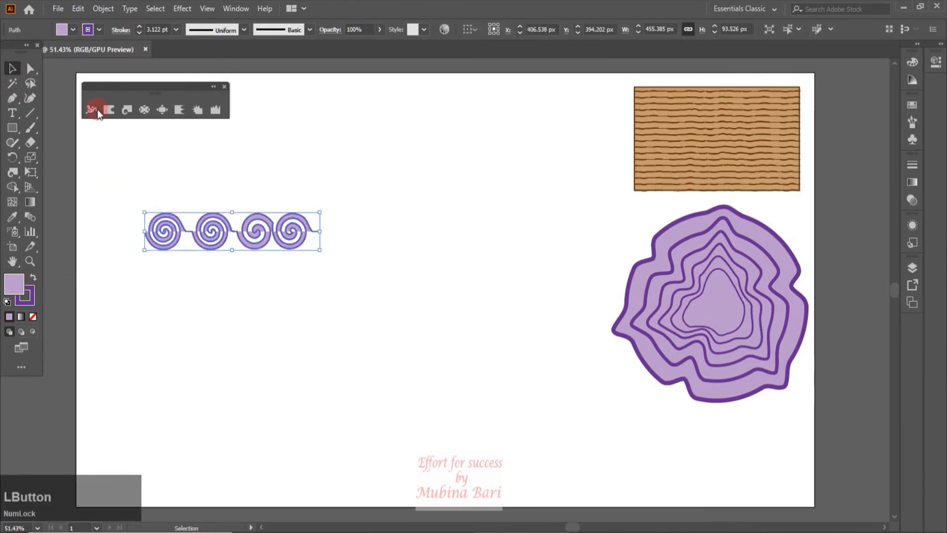
pyautogui.click(69, 31)
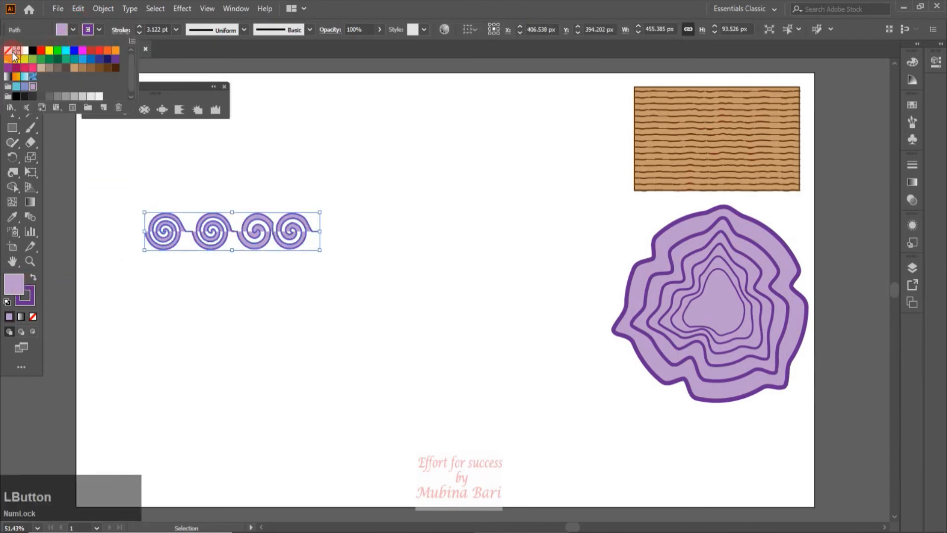
pyautogui.click(9, 55)
pyautogui.click(259, 370)
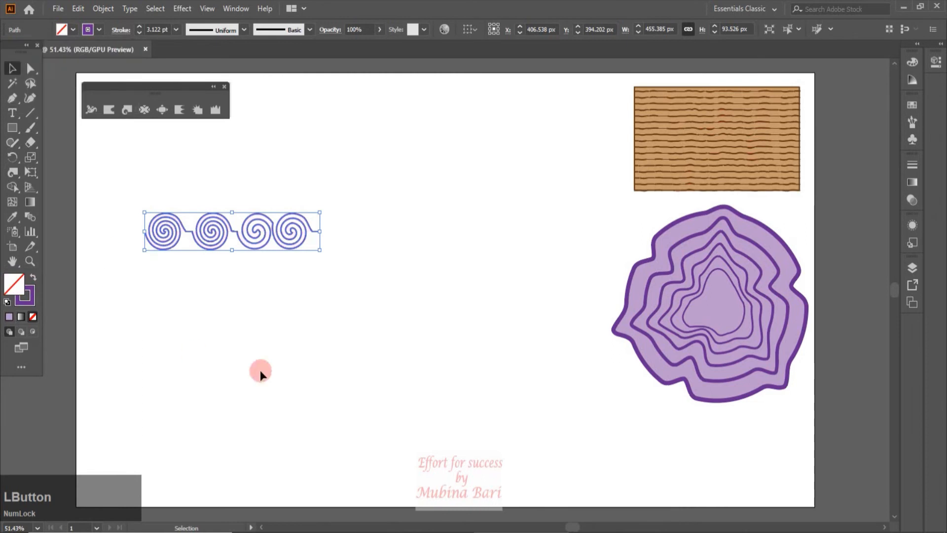
pyautogui.click(355, 256)
pyautogui.moveTo(222, 234); pyautogui.dragTo(468, 399)
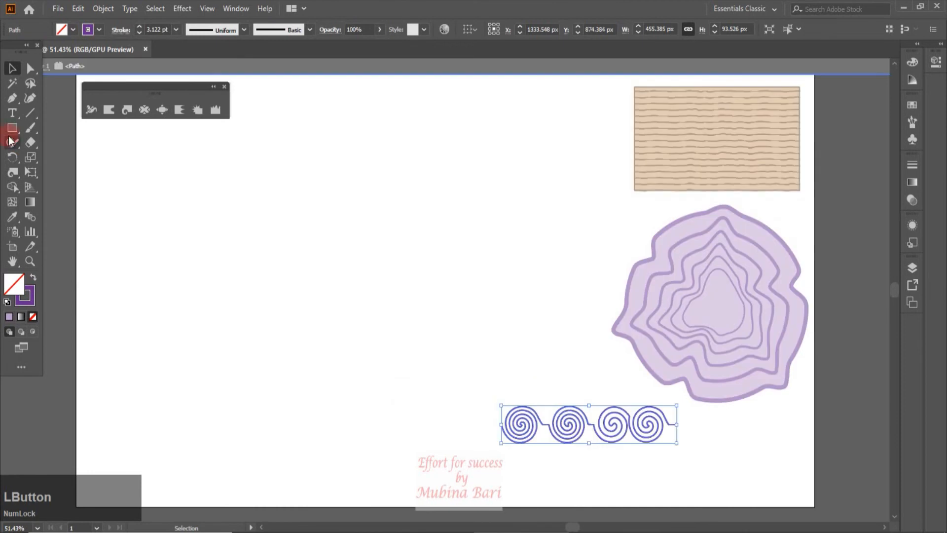
# Draw a rectangle about 354 by 312 px on the left part of the artboard and fill it with cyan
pyautogui.click(11, 128)
pyautogui.moveTo(133, 213); pyautogui.dragTo(269, 339)
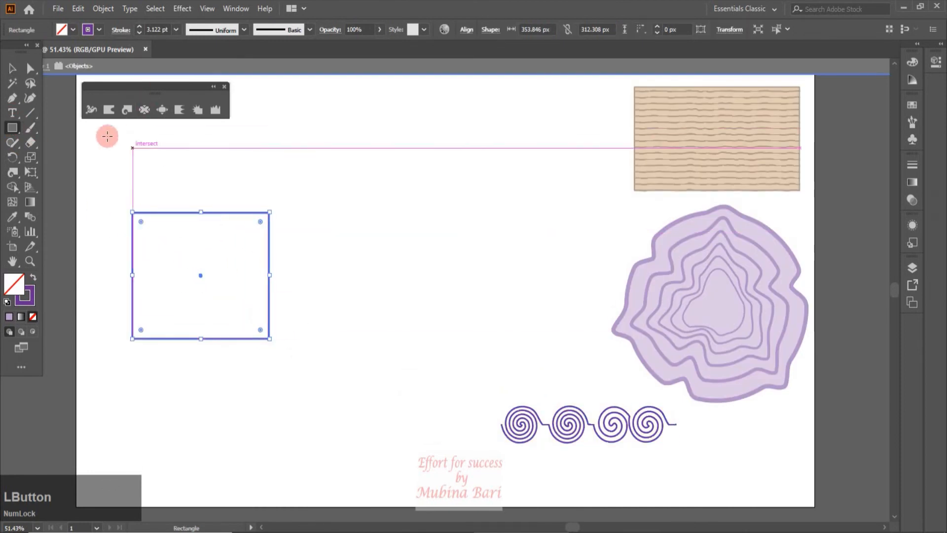
pyautogui.click(73, 29)
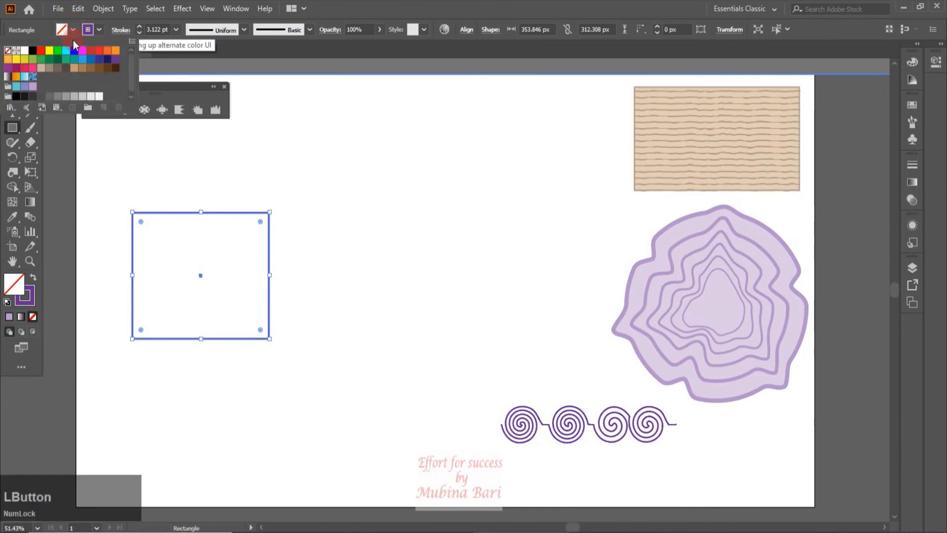
pyautogui.click(65, 50)
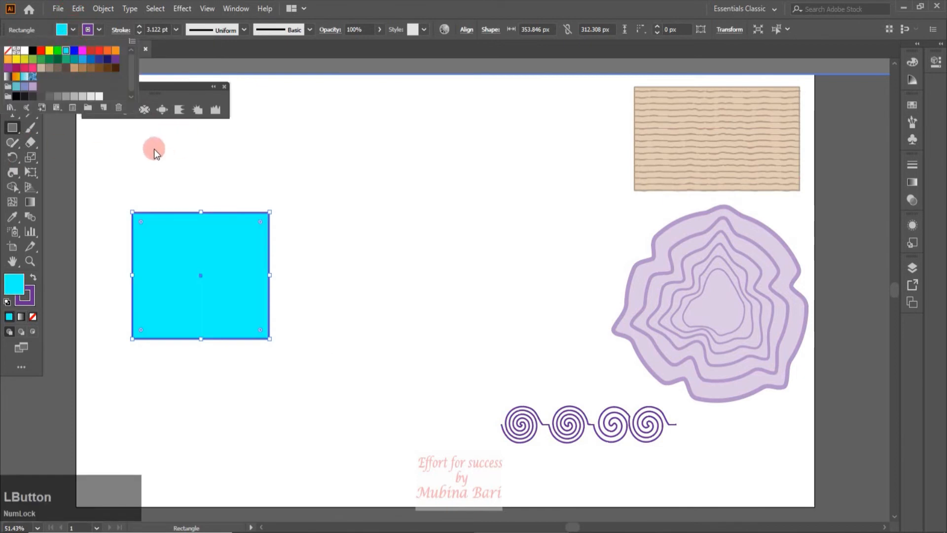
pyautogui.click(151, 127)
# Set the Twirl tool's brush width to 40 px and its angle to 45°
pyautogui.doubleClick(129, 108)
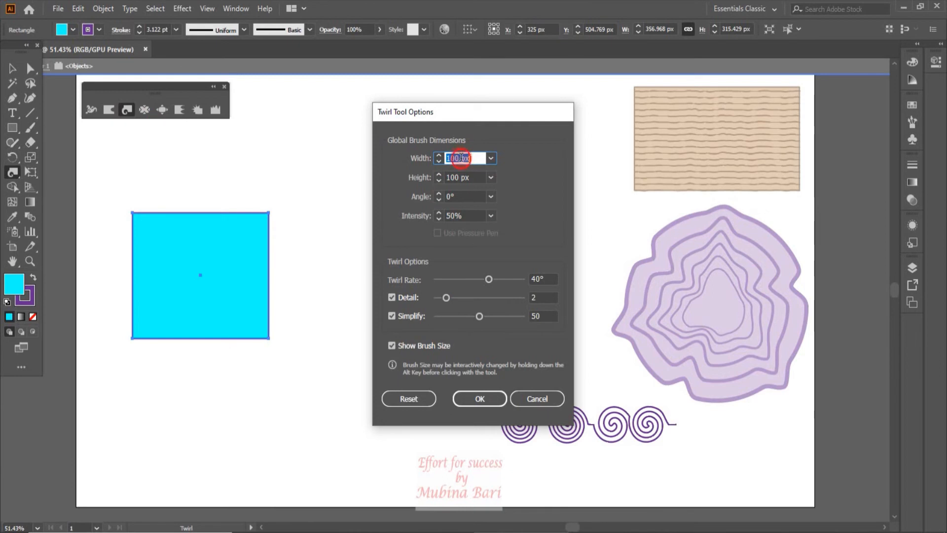
pyautogui.write('40')
pyautogui.click(439, 198)
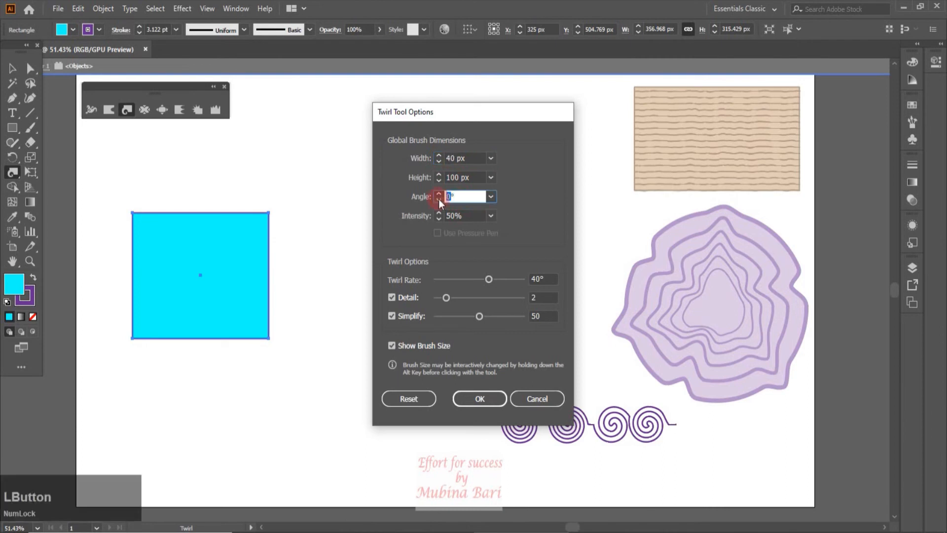
pyautogui.write('45')
pyautogui.click(487, 396)
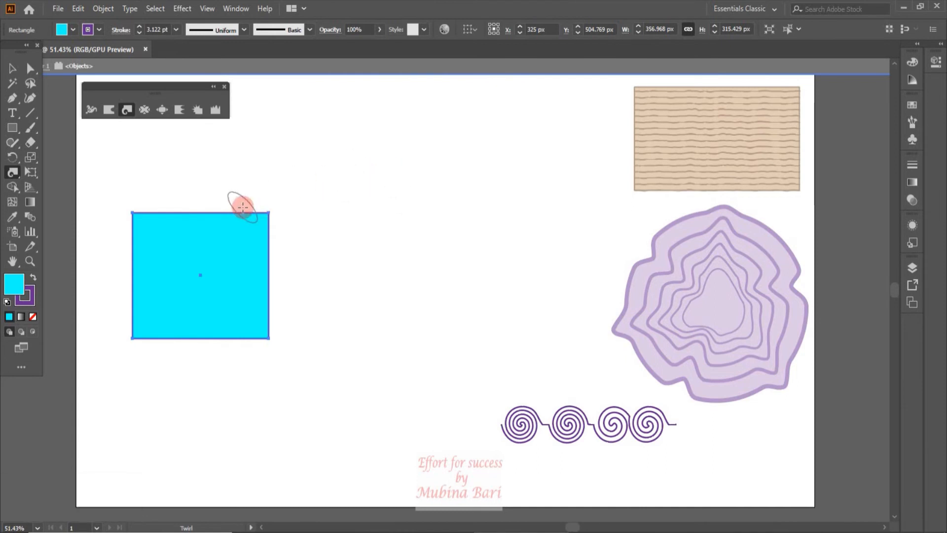
# Twirl slanted spirals along the cyan rectangle's upper edge and the upper half of its left edge, and deselect it
pyautogui.moveTo(239, 212); pyautogui.dragTo(236, 210)
pyautogui.moveTo(176, 205)
pyautogui.mouseDown()
pyautogui.moveTo(146, 215)
pyautogui.moveTo(132, 239)
pyautogui.moveTo(131, 274)
pyautogui.mouseUp()
pyautogui.click(13, 68)
pyautogui.click(458, 277)
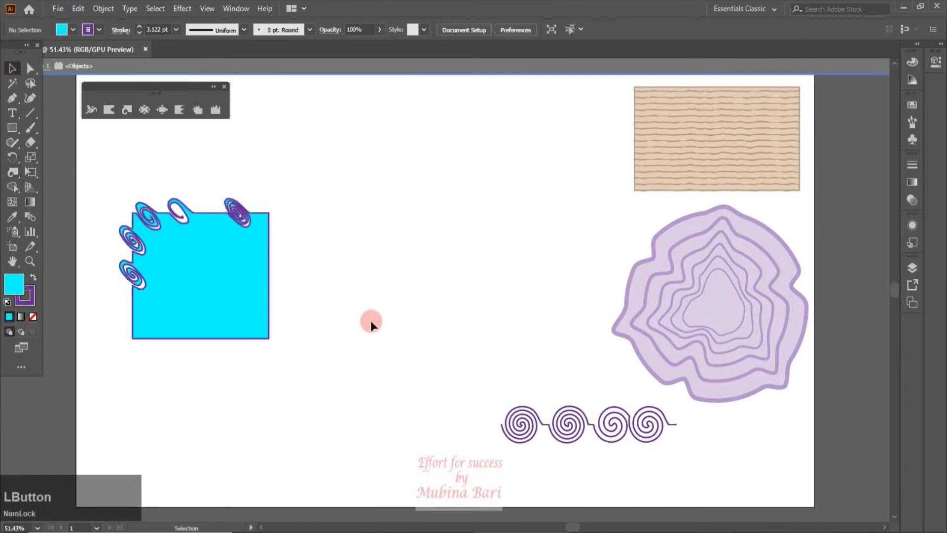
pyautogui.click(332, 353)
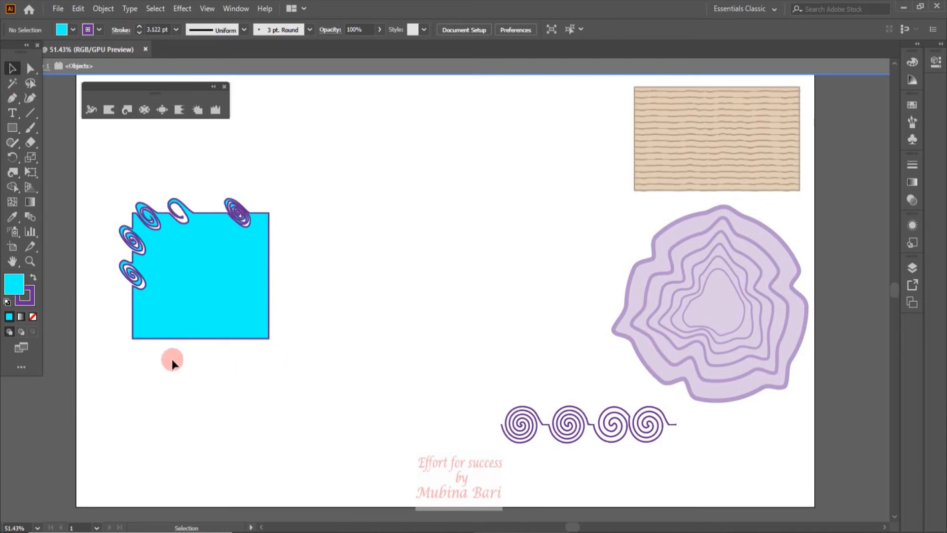
# Reset the Twirl options, set the intensity to 100% and twirl a spiral at the middle of the cyan rectangle's right edge
pyautogui.doubleClick(124, 111)
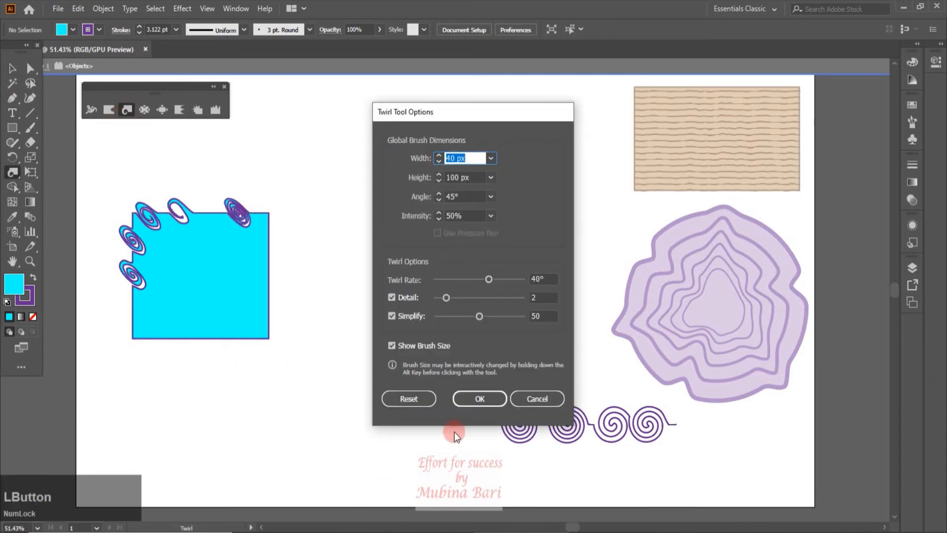
pyautogui.click(426, 401)
pyautogui.click(470, 215)
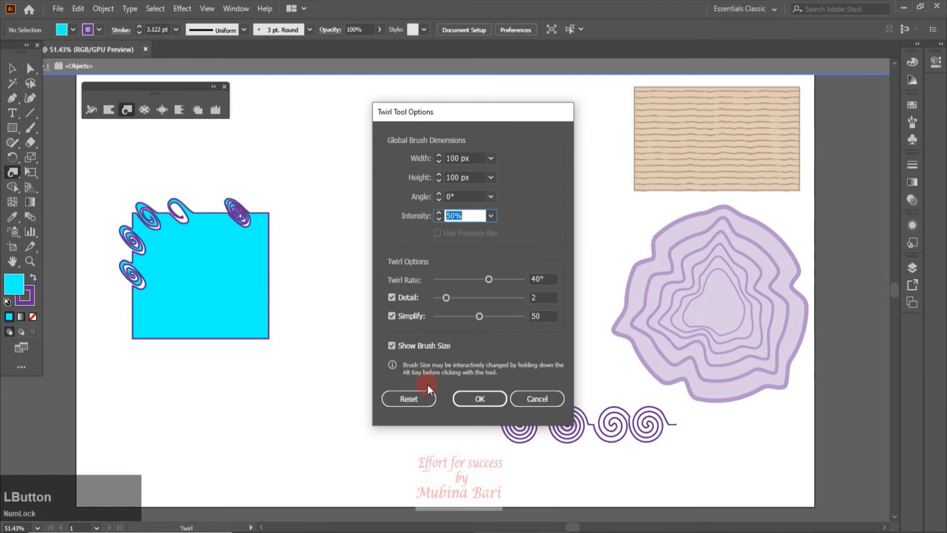
pyautogui.click(489, 215)
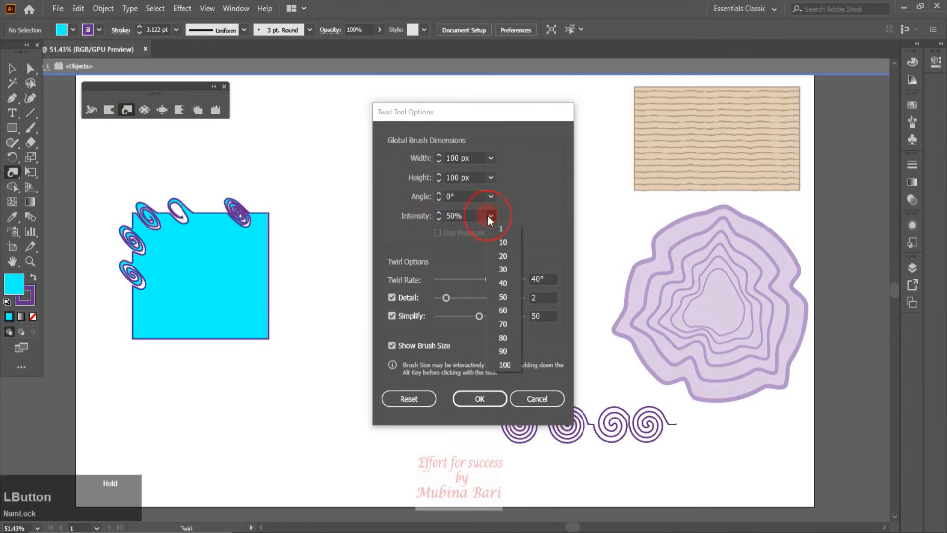
pyautogui.click(504, 365)
pyautogui.click(479, 399)
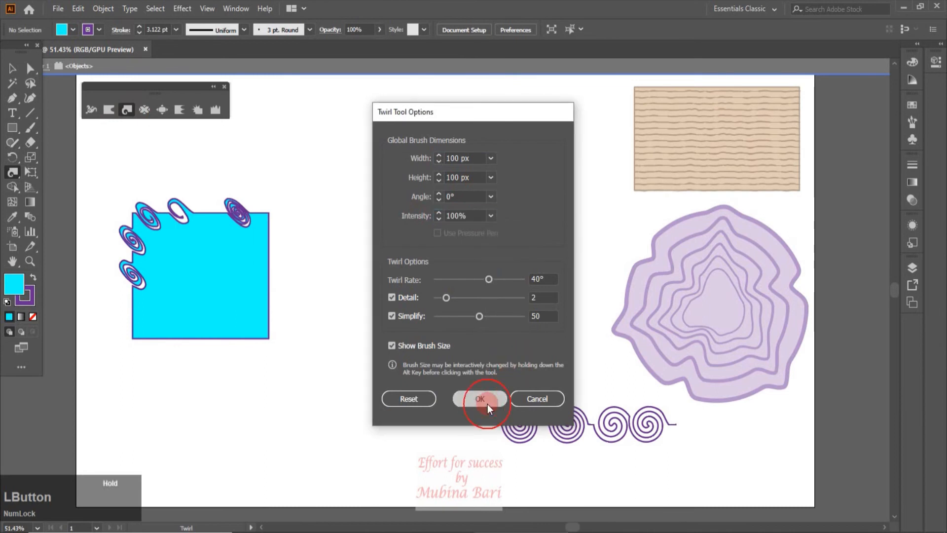
pyautogui.moveTo(269, 268); pyautogui.dragTo(269, 267)
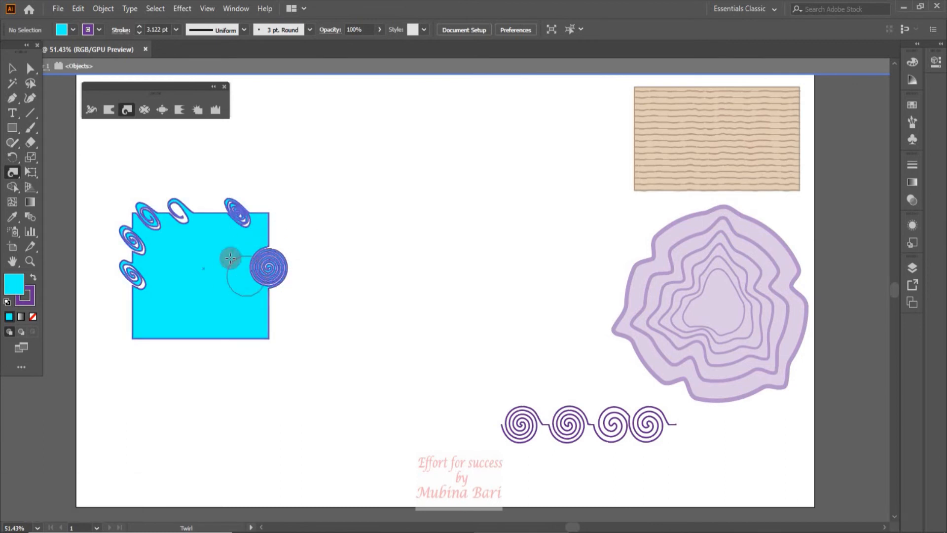
# Set the Twirl intensity to 1% and twirl the right edge near the cyan rectangle's lower-right corner
pyautogui.doubleClick(129, 110)
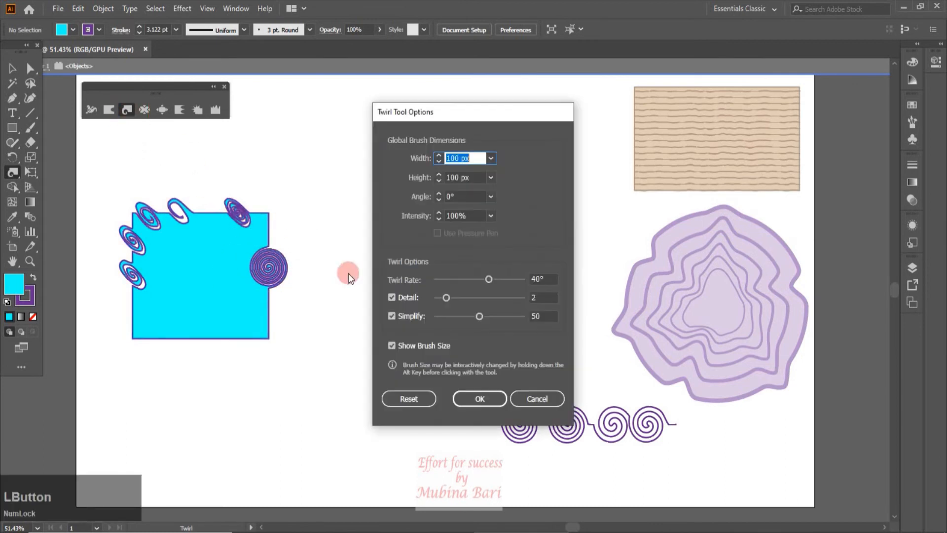
pyautogui.click(491, 215)
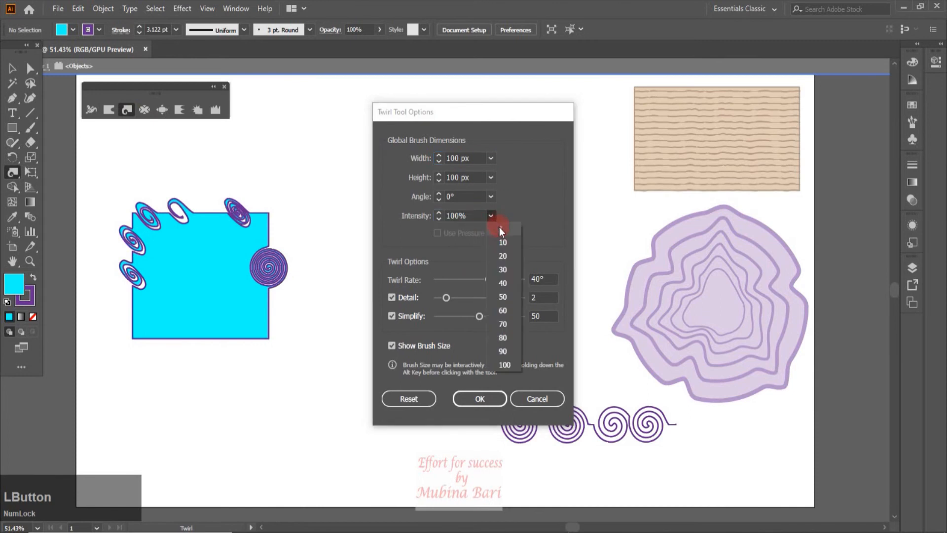
pyautogui.click(499, 229)
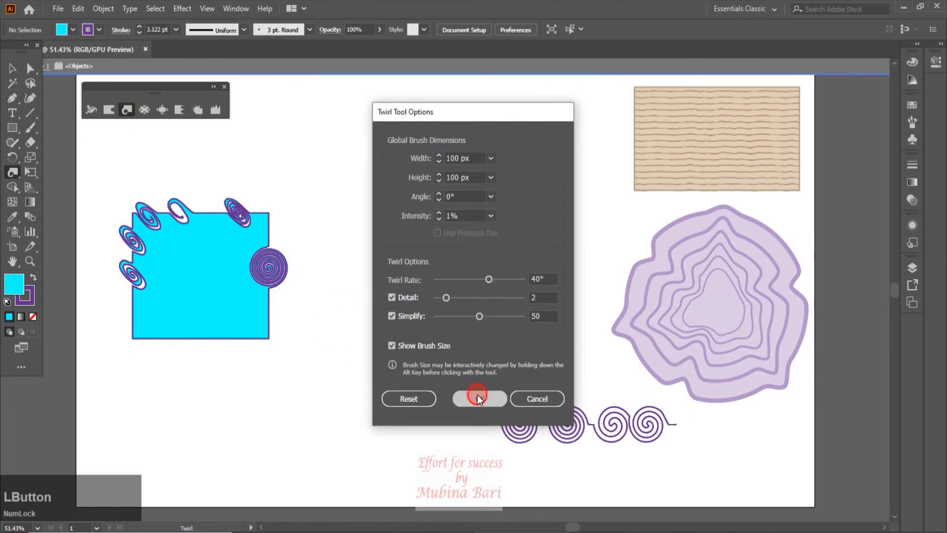
pyautogui.click(477, 397)
pyautogui.moveTo(271, 319)
pyautogui.mouseDown()
pyautogui.moveTo(269, 309)
pyautogui.moveTo(256, 315)
pyautogui.mouseUp()
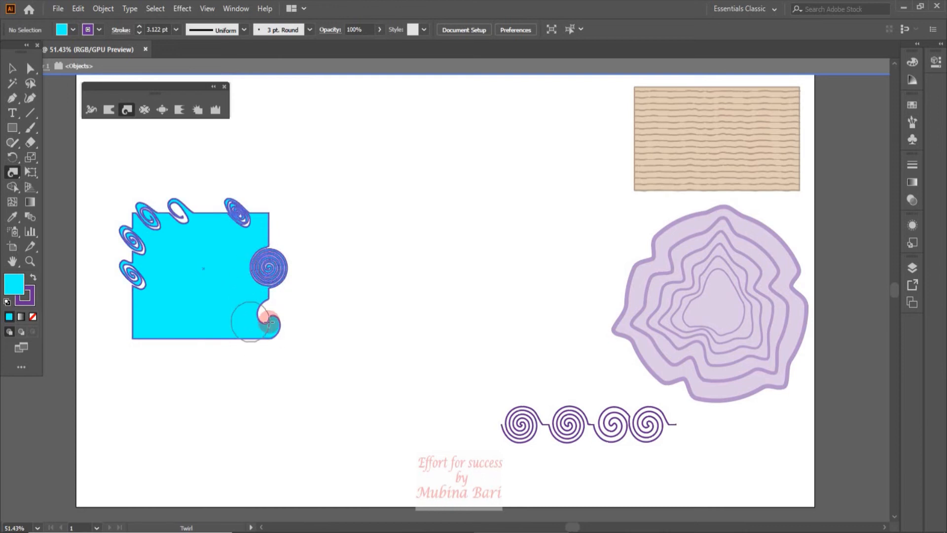
# Reset the Twirl options, set the twirl rate to 180° and twirl a spiral on the right part of the rectangle's lower edge
pyautogui.doubleClick(127, 110)
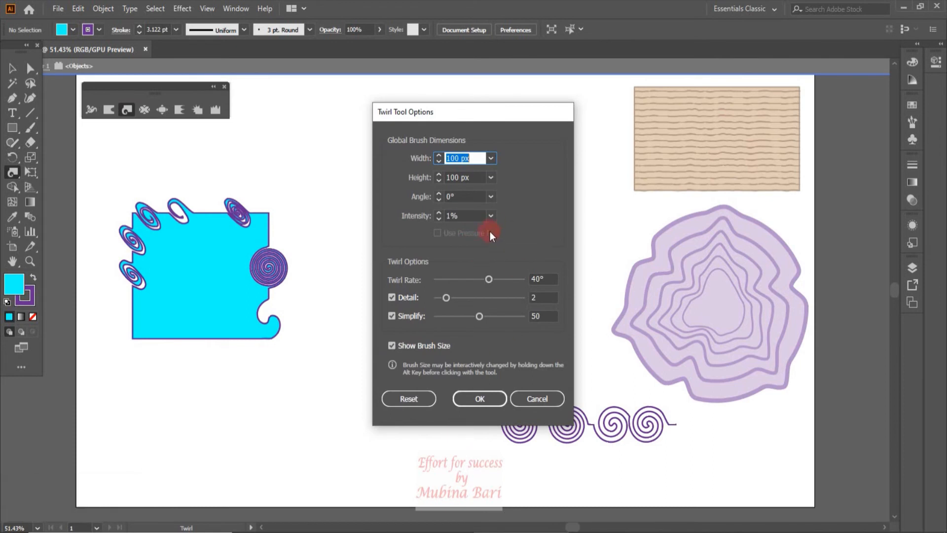
pyautogui.click(430, 395)
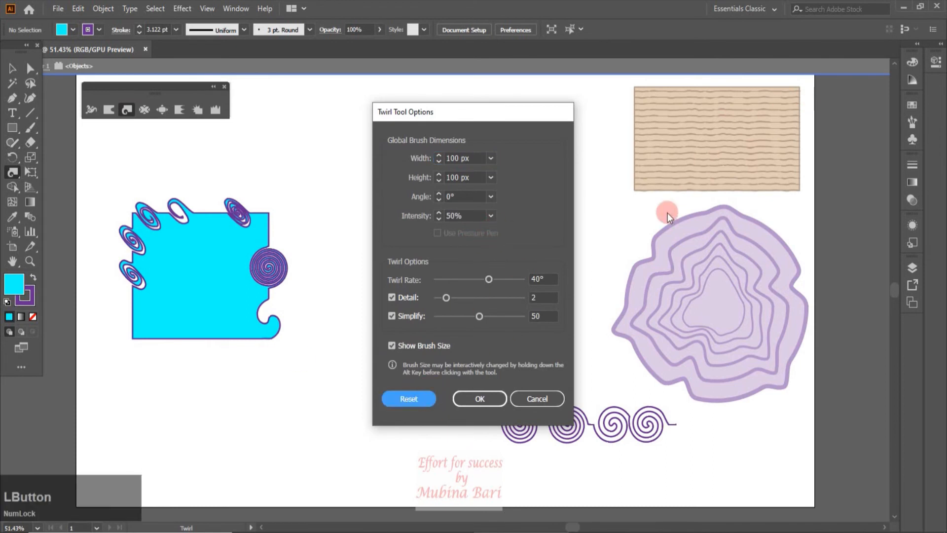
pyautogui.click(541, 279)
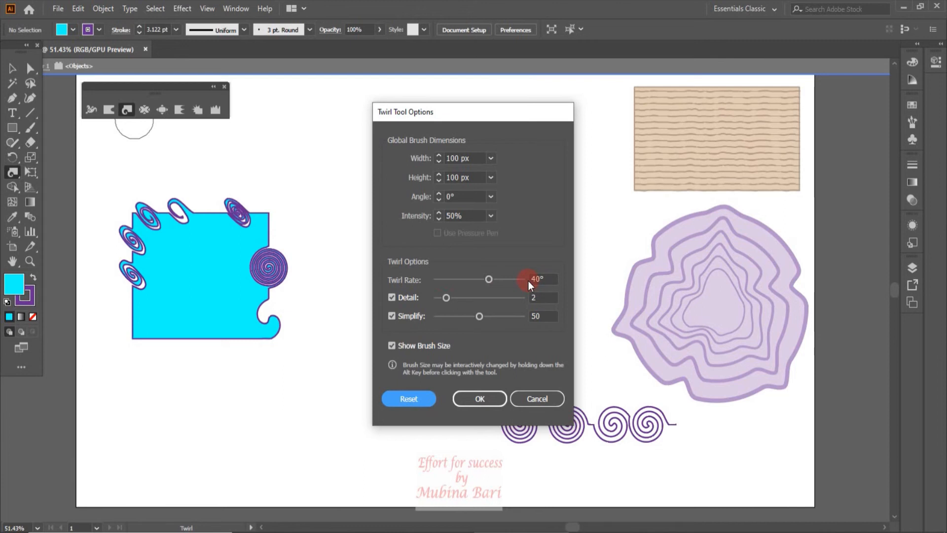
pyautogui.moveTo(487, 280); pyautogui.dragTo(535, 288)
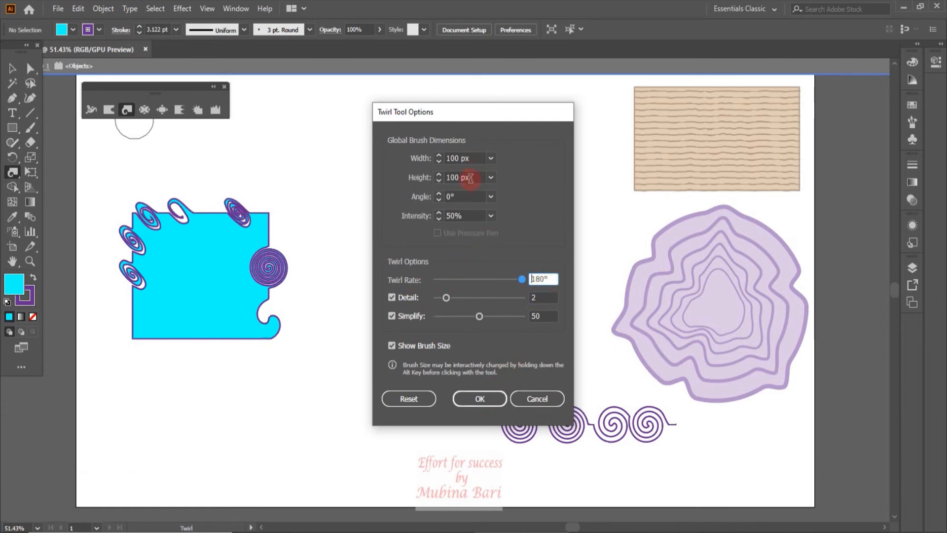
pyautogui.click(485, 403)
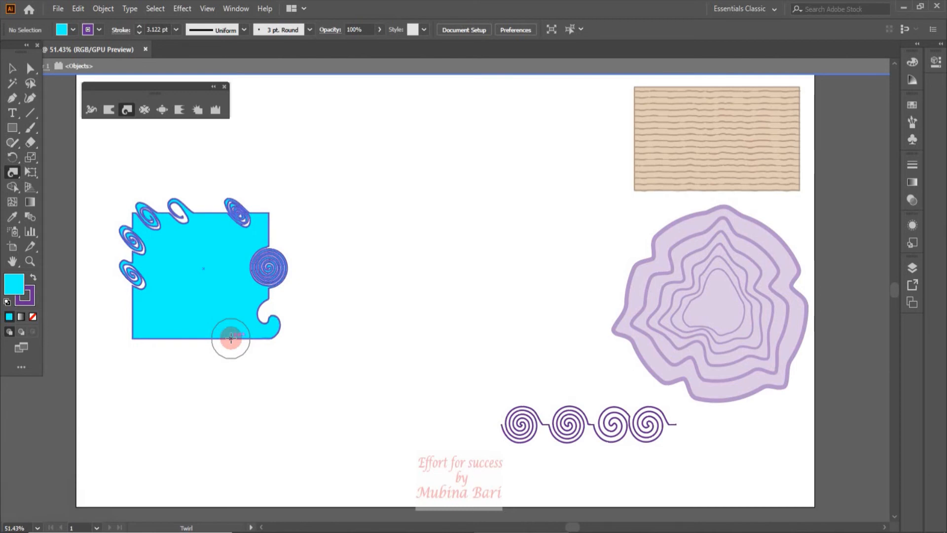
pyautogui.moveTo(231, 338)
pyautogui.mouseDown()
pyautogui.moveTo(258, 360)
pyautogui.moveTo(239, 393)
pyautogui.moveTo(229, 363)
pyautogui.mouseUp()
# Set the twirl rate to -167° and twirl a spiral on the left part of the cyan rectangle's lower edge
pyautogui.click(126, 111)
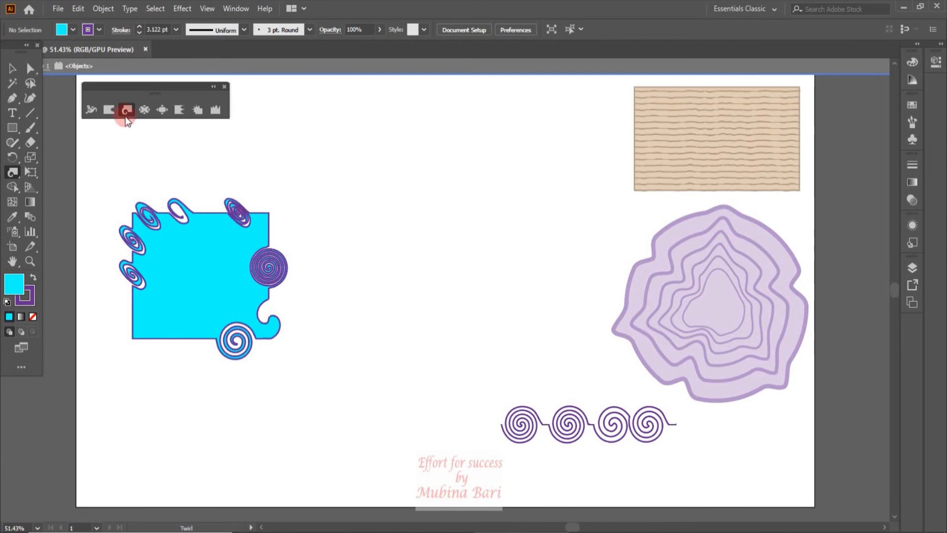
pyautogui.doubleClick(126, 111)
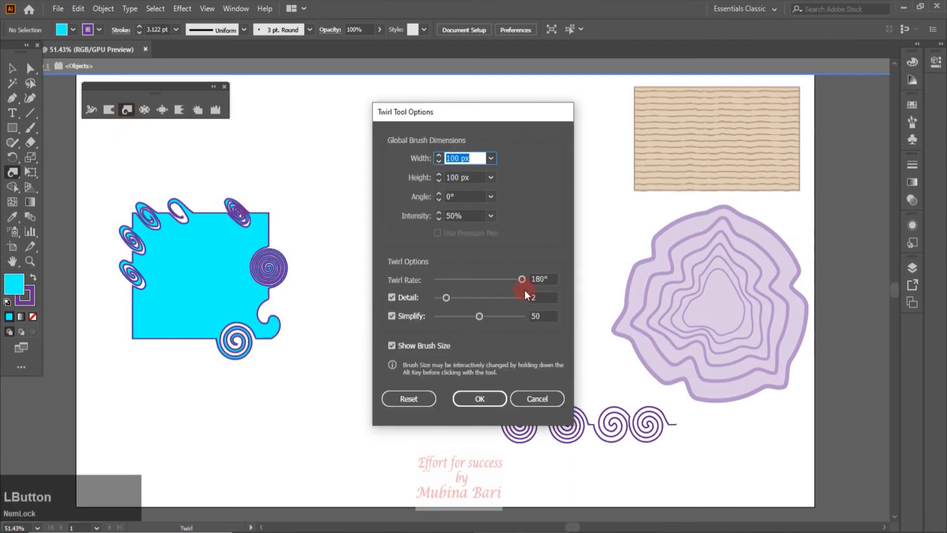
pyautogui.moveTo(520, 278); pyautogui.dragTo(437, 279)
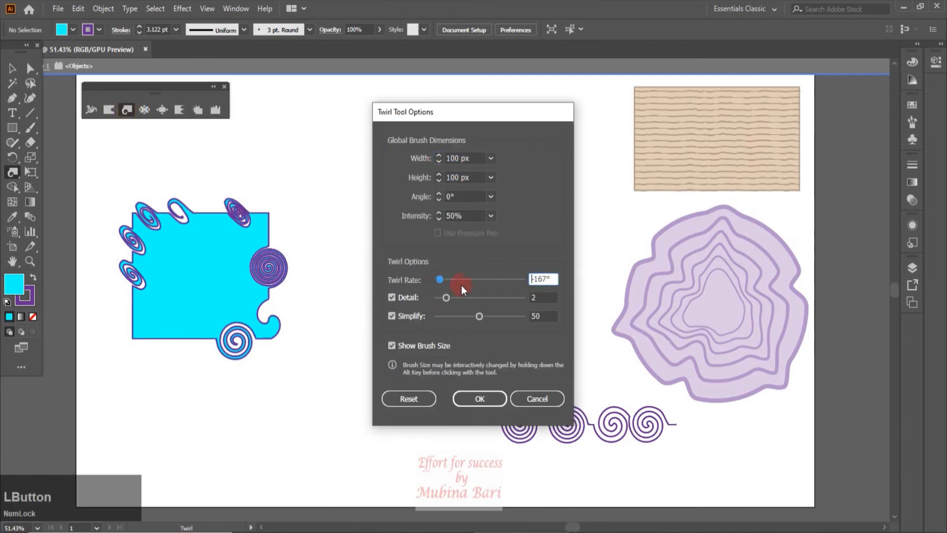
pyautogui.click(479, 397)
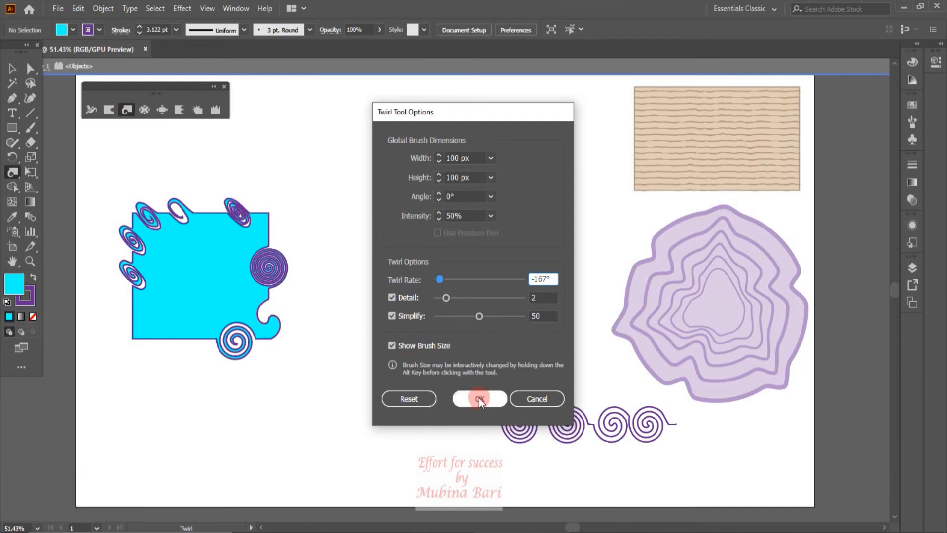
pyautogui.moveTo(186, 332); pyautogui.dragTo(180, 335)
pyautogui.moveTo(245, 405)
pyautogui.mouseDown()
pyautogui.moveTo(232, 391)
pyautogui.moveTo(244, 392)
pyautogui.moveTo(251, 372)
pyautogui.moveTo(163, 349)
pyautogui.moveTo(254, 371)
pyautogui.mouseUp()
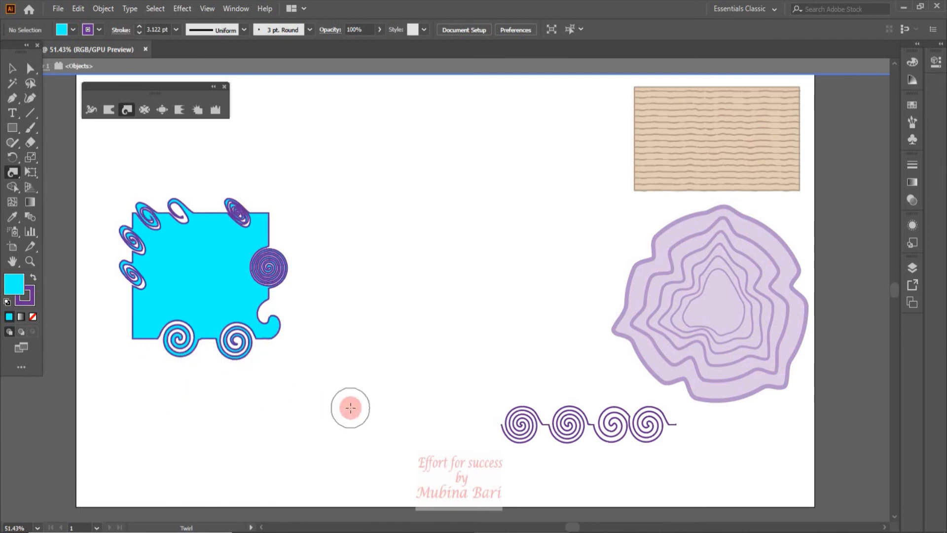
pyautogui.moveTo(229, 360); pyautogui.dragTo(229, 361)
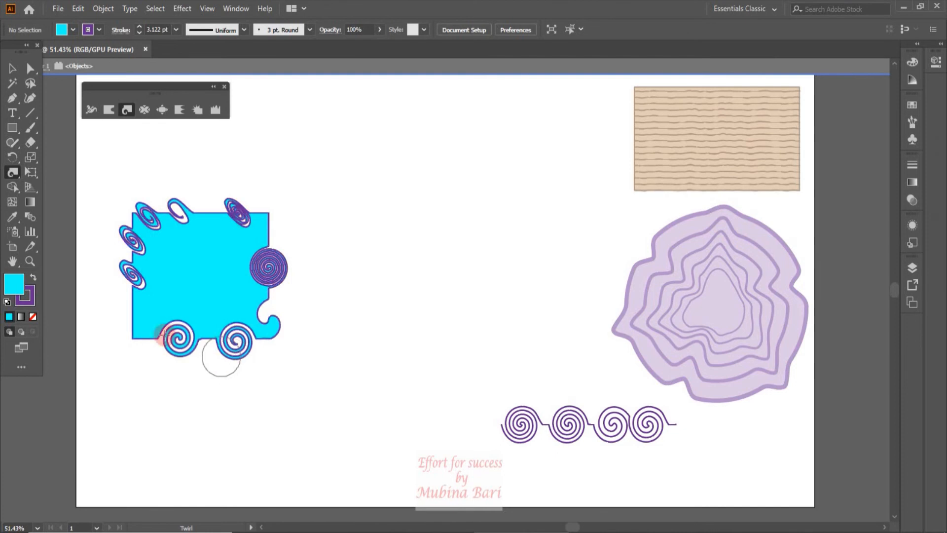
# Reset the Twirl tool options to their defaults and apply them
pyautogui.doubleClick(128, 109)
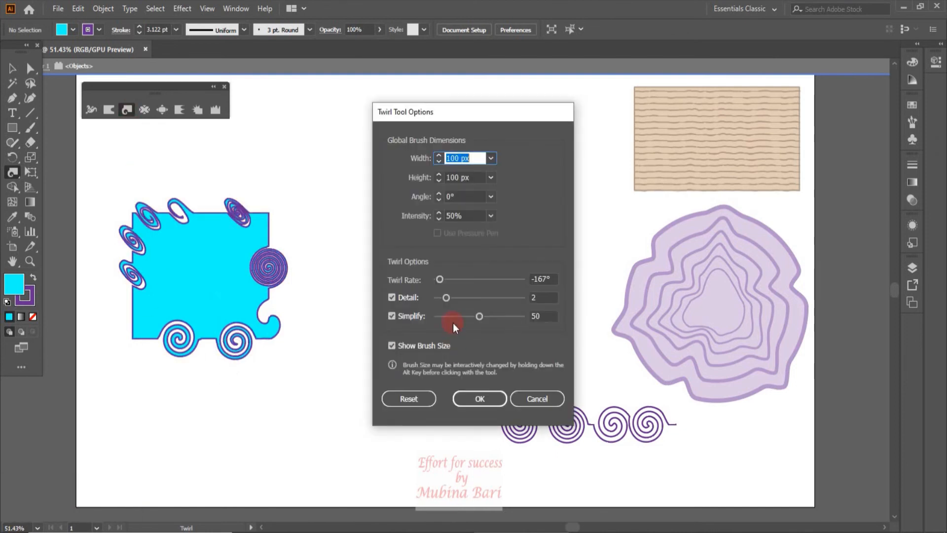
pyautogui.click(429, 401)
pyautogui.click(479, 399)
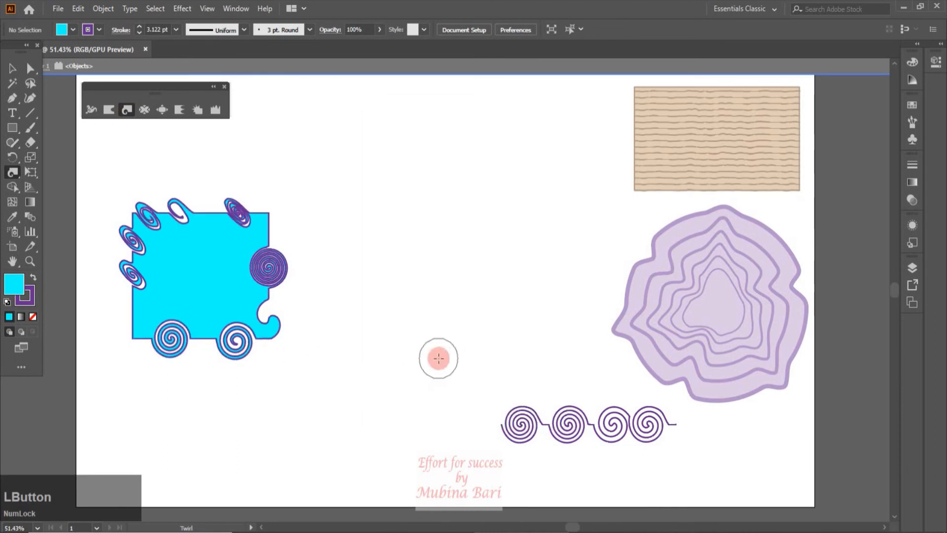
# Delete the twirled cyan shape and draw a new cyan rectangle about 446 by 309 px in its place
pyautogui.press('v')
pyautogui.click(203, 277)
pyautogui.press('Delete')
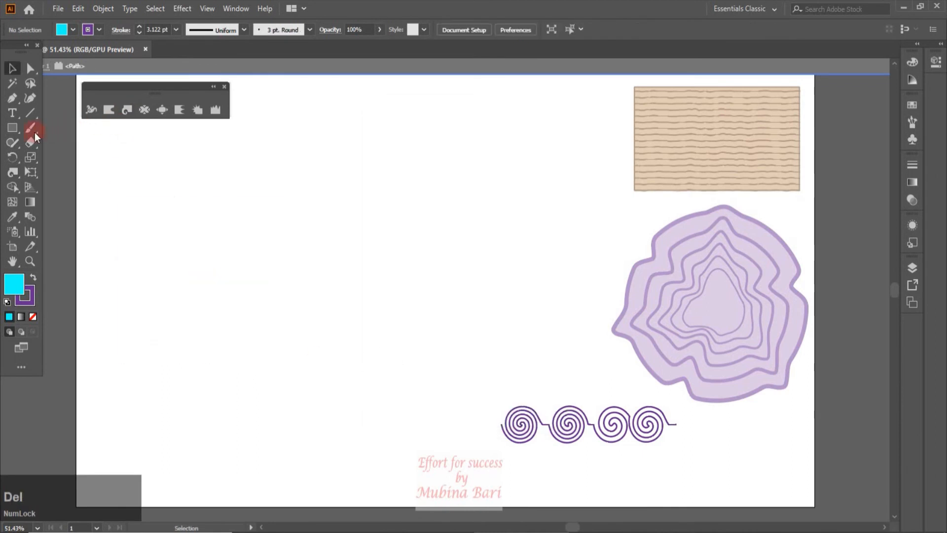
pyautogui.click(12, 128)
pyautogui.moveTo(122, 207); pyautogui.dragTo(293, 331)
# Set the Twirl detail to 10 and twirl a spiral on the left part of the new rectangle's upper edge
pyautogui.doubleClick(106, 108)
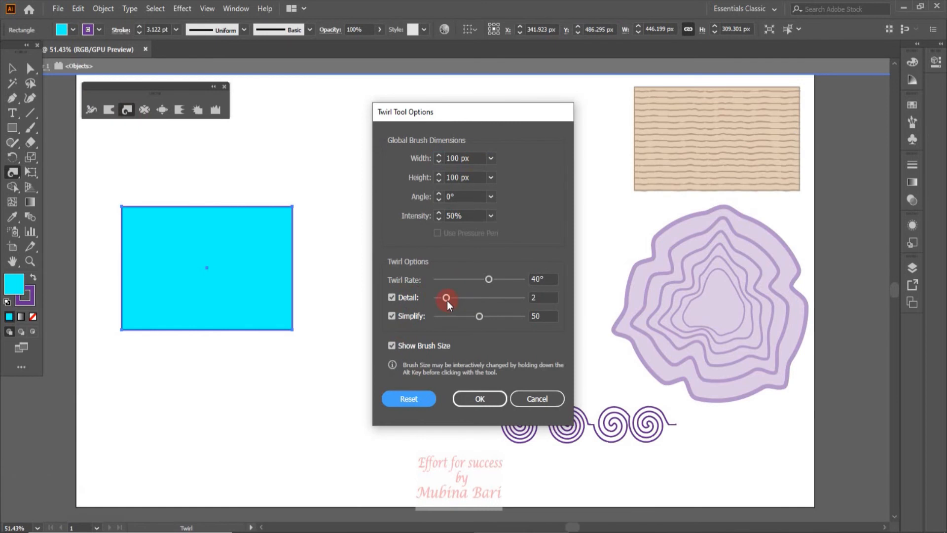
pyautogui.moveTo(447, 300); pyautogui.dragTo(531, 304)
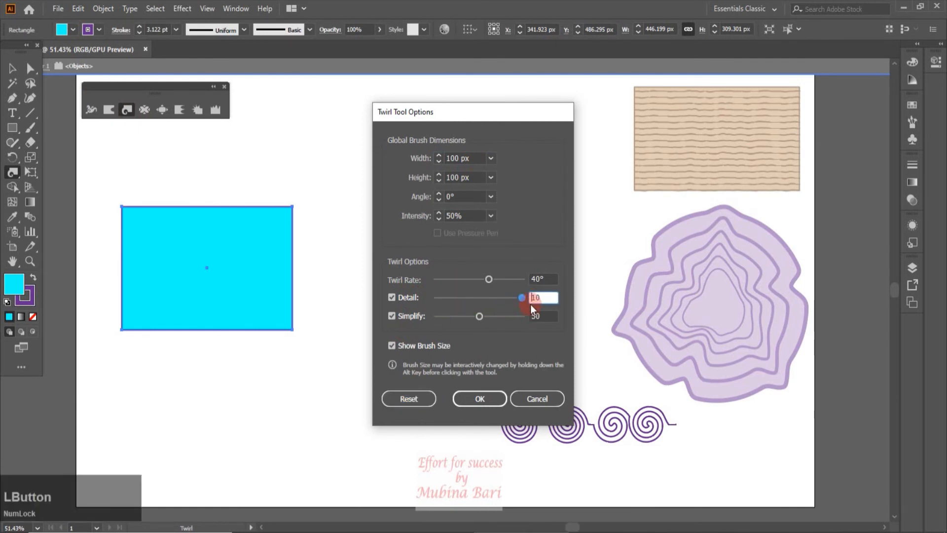
pyautogui.click(488, 401)
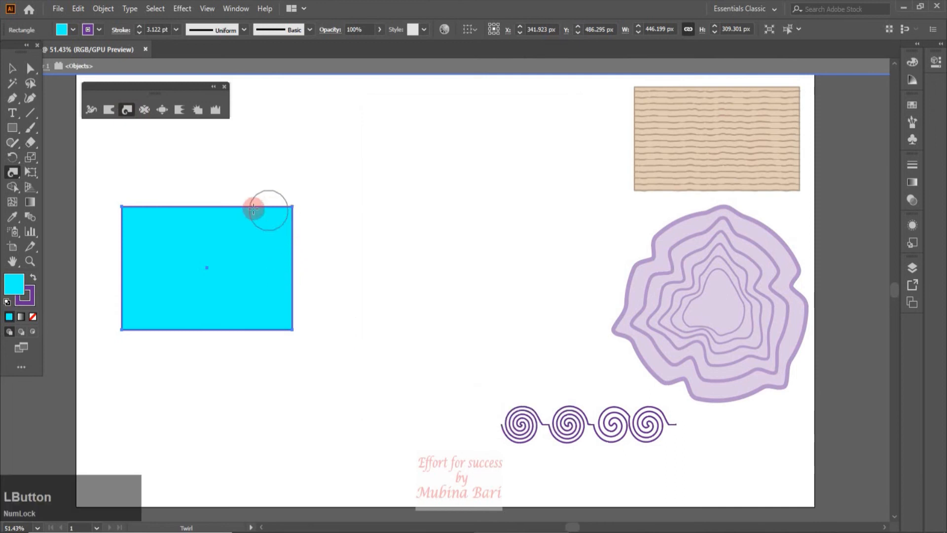
pyautogui.moveTo(164, 214)
pyautogui.mouseDown()
pyautogui.moveTo(159, 206)
pyautogui.moveTo(194, 207)
pyautogui.moveTo(180, 248)
pyautogui.moveTo(148, 158)
pyautogui.moveTo(191, 239)
pyautogui.moveTo(175, 237)
pyautogui.mouseUp()
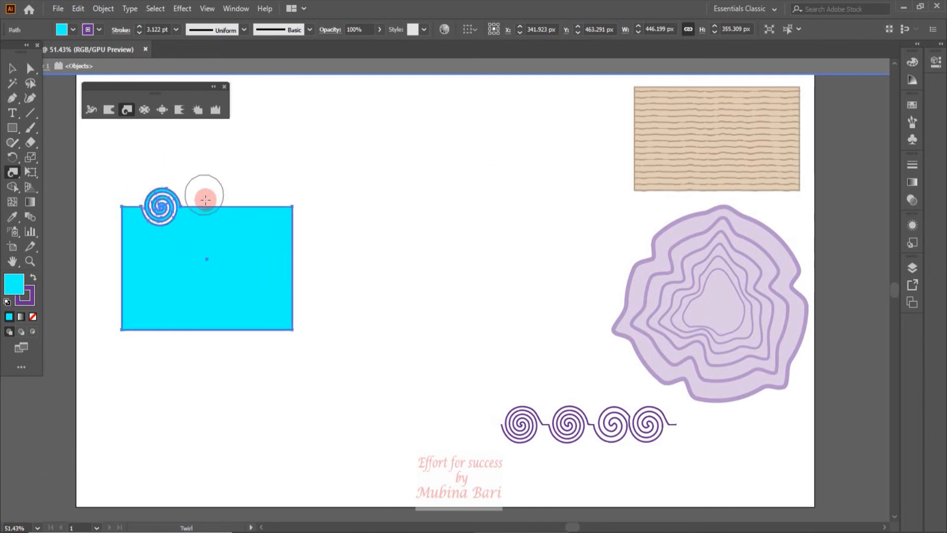
# Set the Twirl detail to 1 and twirl a second spiral on the right part of the cyan rectangle's upper edge
pyautogui.click(127, 110)
pyautogui.doubleClick(128, 110)
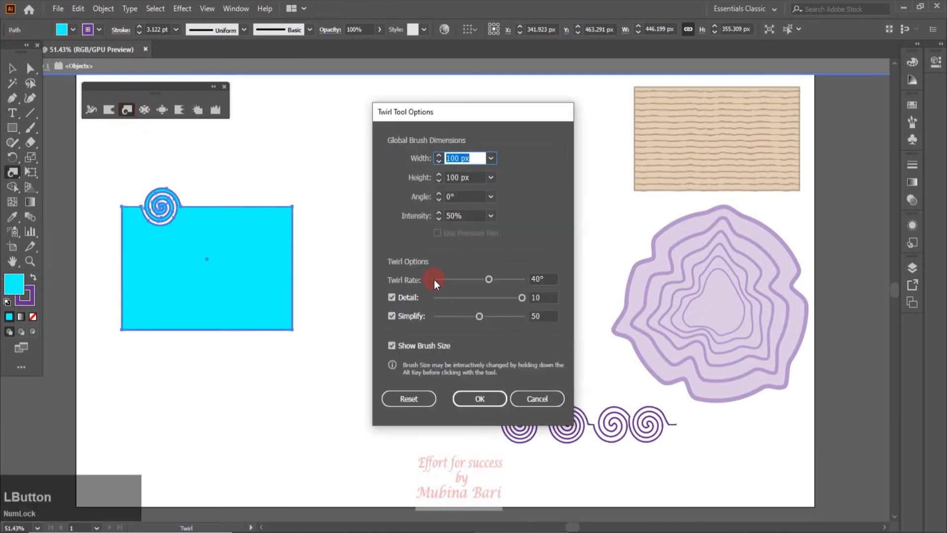
pyautogui.click(437, 297)
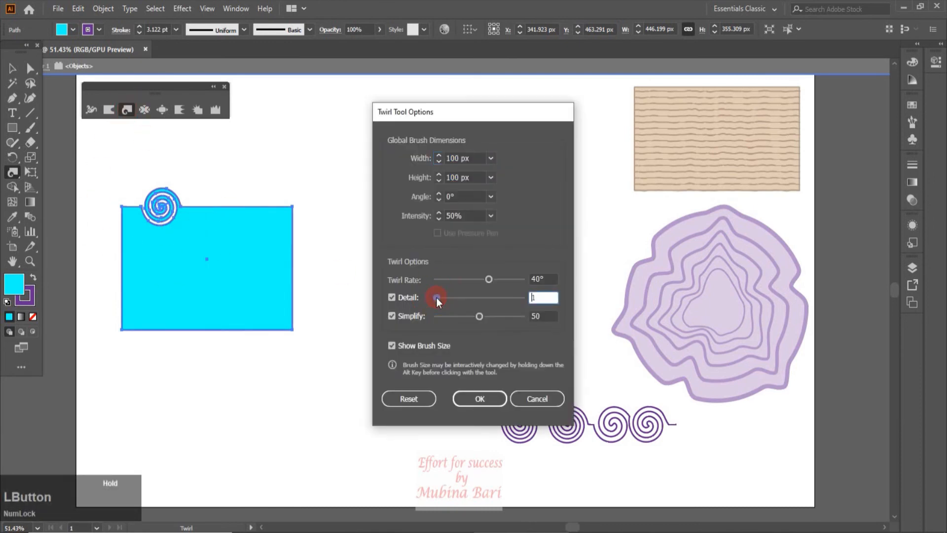
pyautogui.click(483, 399)
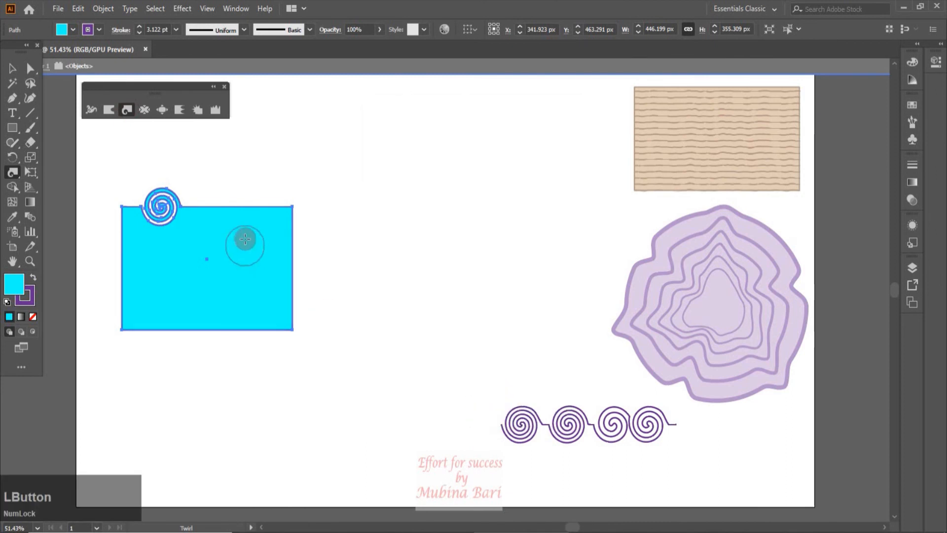
pyautogui.click(223, 209)
pyautogui.click(223, 207)
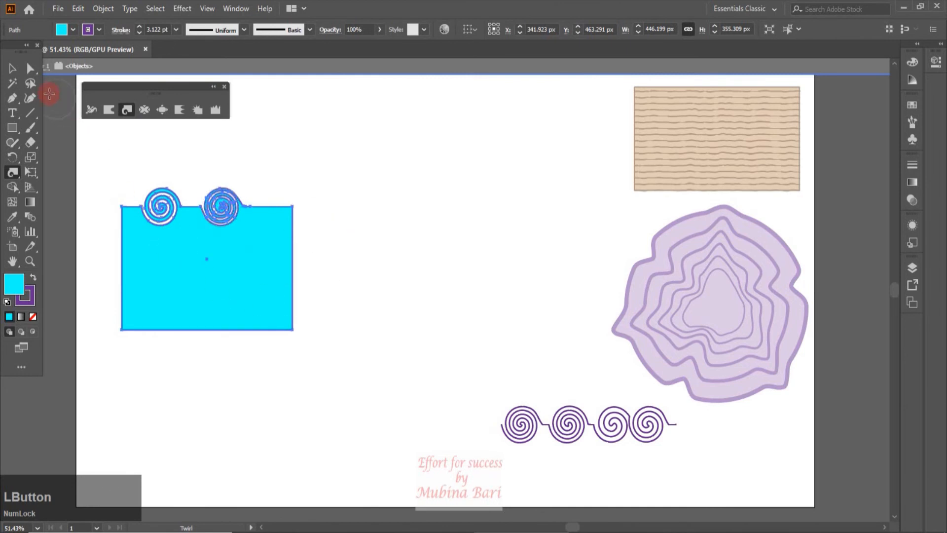
# Undo both twirls on the cyan rectangle's upper edge
pyautogui.click(13, 68)
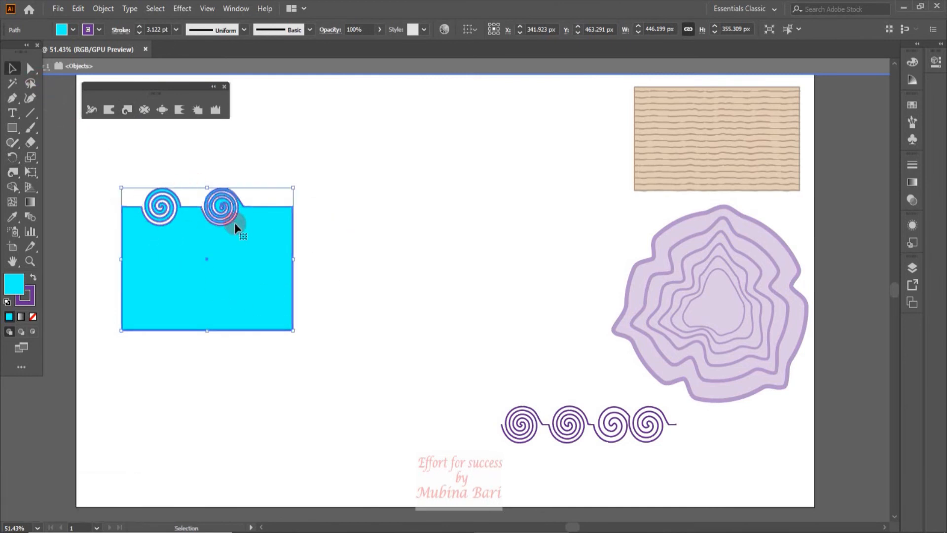
pyautogui.hotkey('ctrl', 'z')
pyautogui.hotkey('ctrl', 'z')
pyautogui.hotkey('ctrl', 'z')
pyautogui.hotkey('ctrl', 'z')
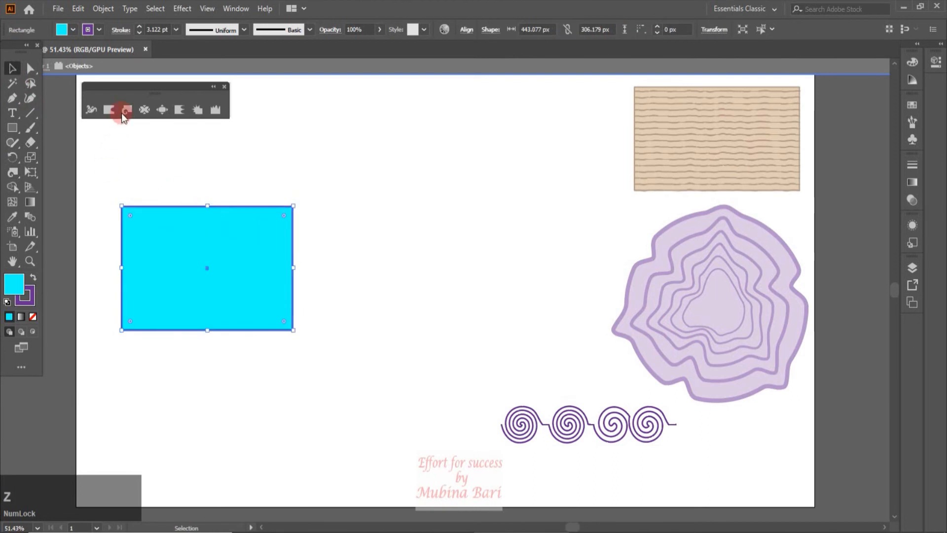
# Restore the default Twirl tool options and confirm them
pyautogui.doubleClick(127, 107)
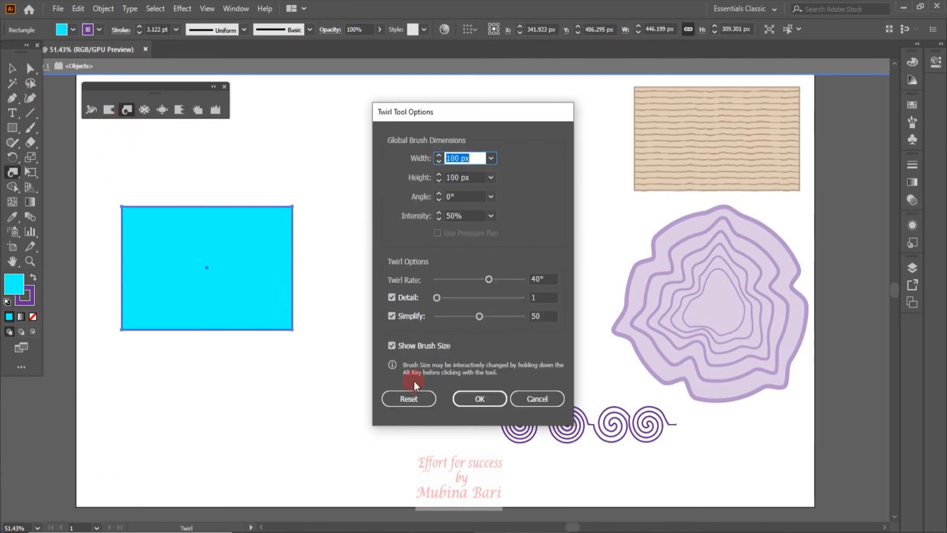
pyautogui.click(404, 398)
pyautogui.click(405, 400)
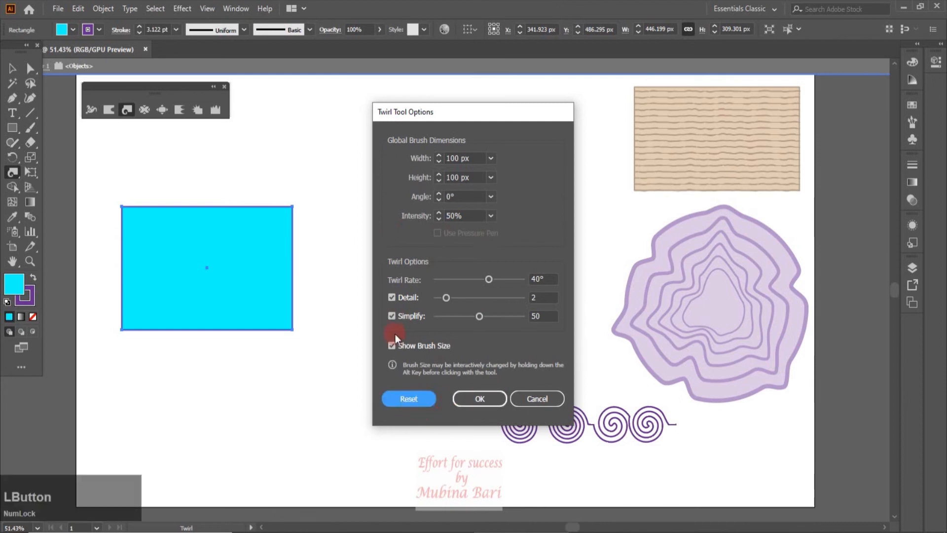
pyautogui.click(486, 401)
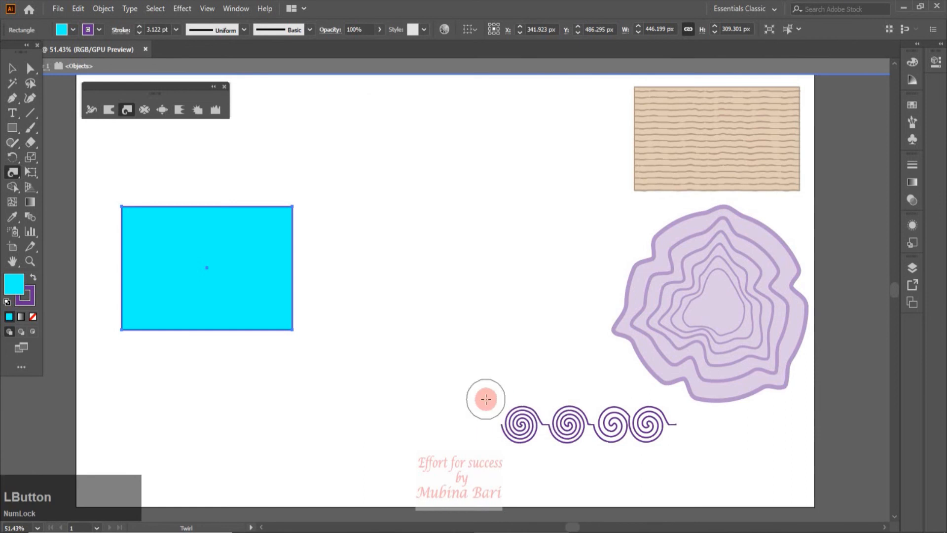
# Delete the cyan rectangle and leave isolation mode
pyautogui.press('v')
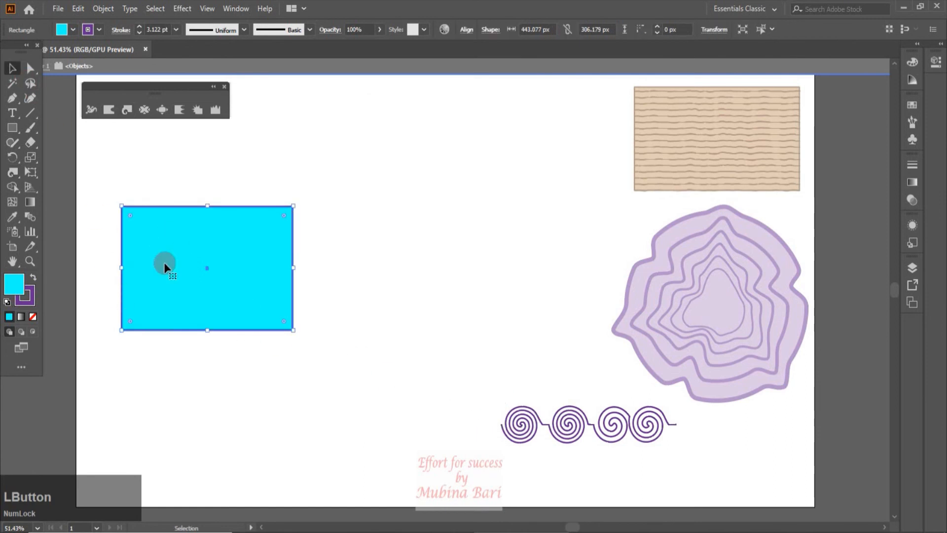
pyautogui.press('Delete')
pyautogui.doubleClick(148, 246)
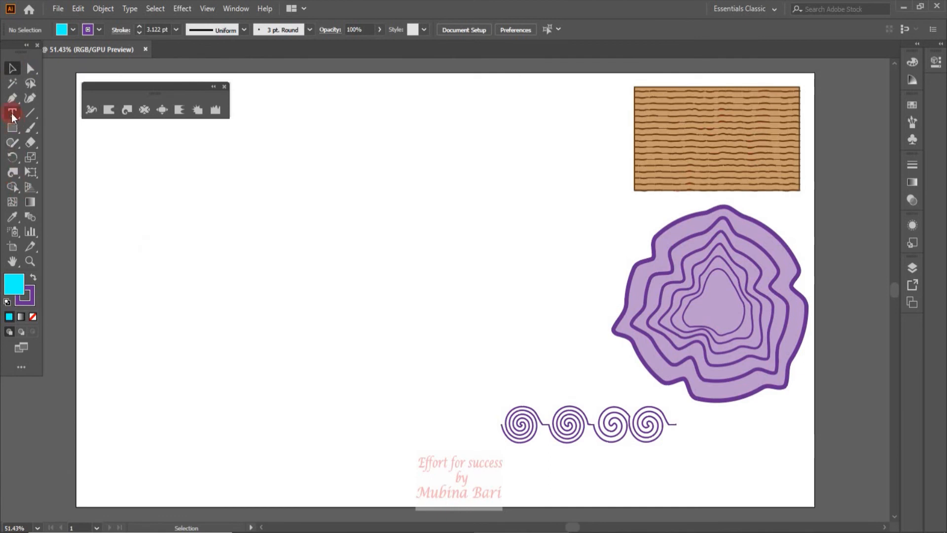
# Draw a slanted straight stem with the Pen tool in the empty area left of the purple rings
pyautogui.click(12, 97)
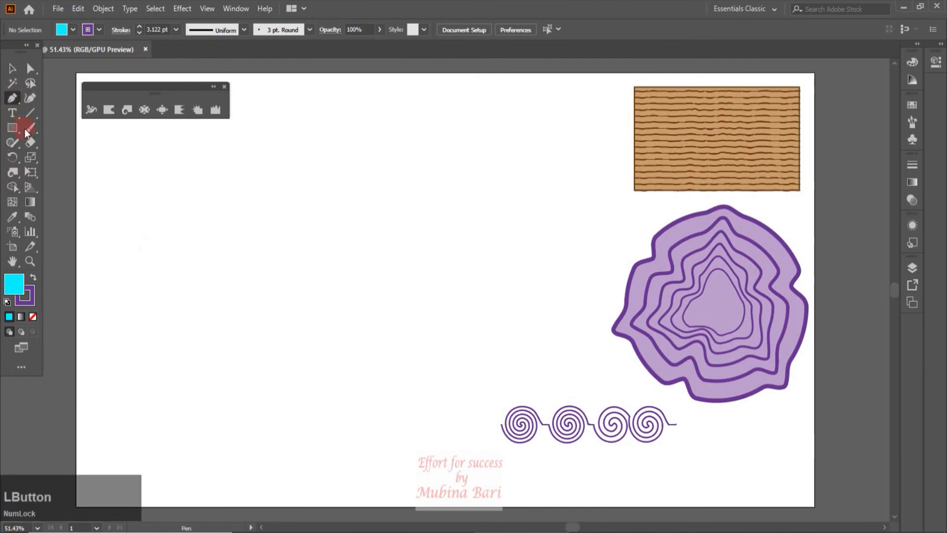
pyautogui.click(388, 222)
pyautogui.click(291, 406)
pyautogui.click(12, 68)
# Draw two V-shaped branch pairs with the Pen tool, one near the stem's lower end and one above its middle
pyautogui.click(11, 97)
pyautogui.click(280, 291)
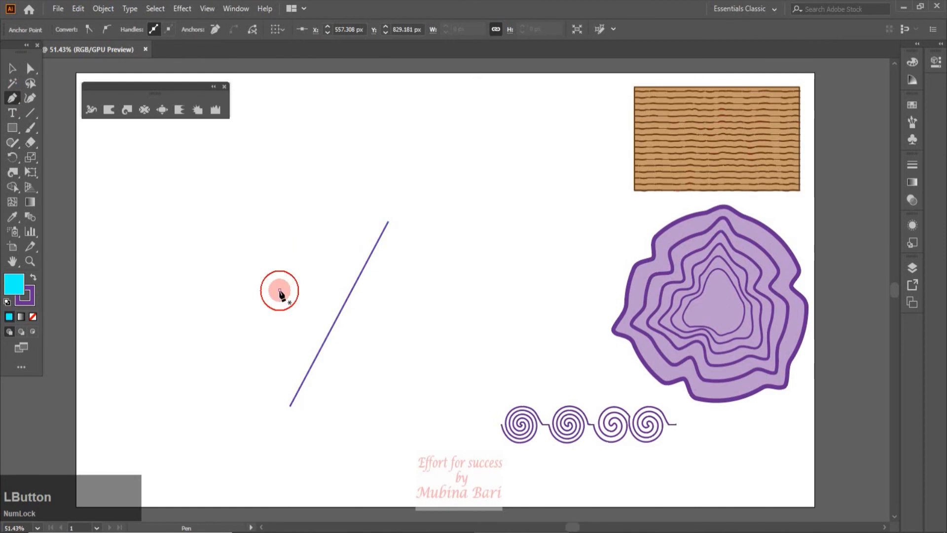
pyautogui.click(301, 385)
pyautogui.click(361, 365)
pyautogui.click(13, 99)
pyautogui.click(342, 256)
pyautogui.click(349, 296)
pyautogui.click(407, 263)
pyautogui.click(12, 68)
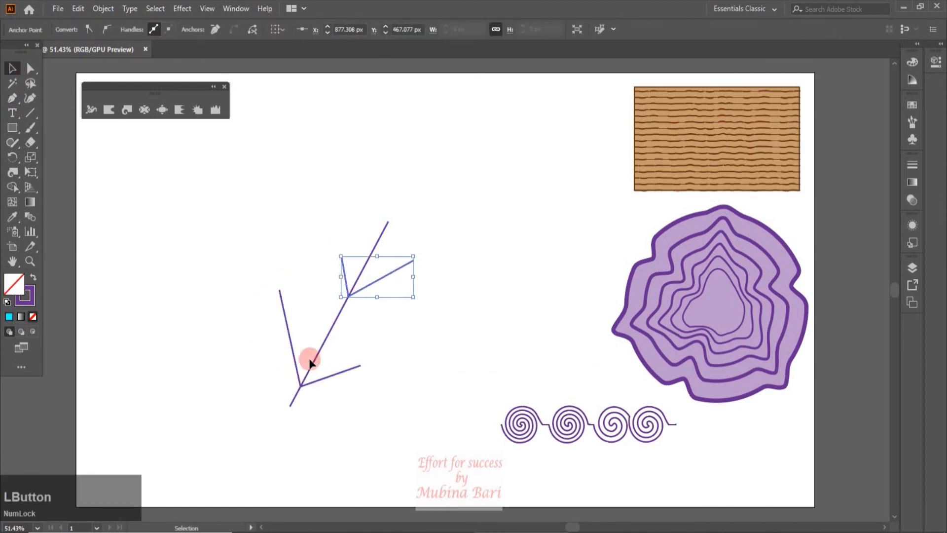
# Select the stem and both branch pairs, and twirl a spiral at the stem's upper end
pyautogui.click(260, 238)
pyautogui.moveTo(244, 204); pyautogui.dragTo(492, 383)
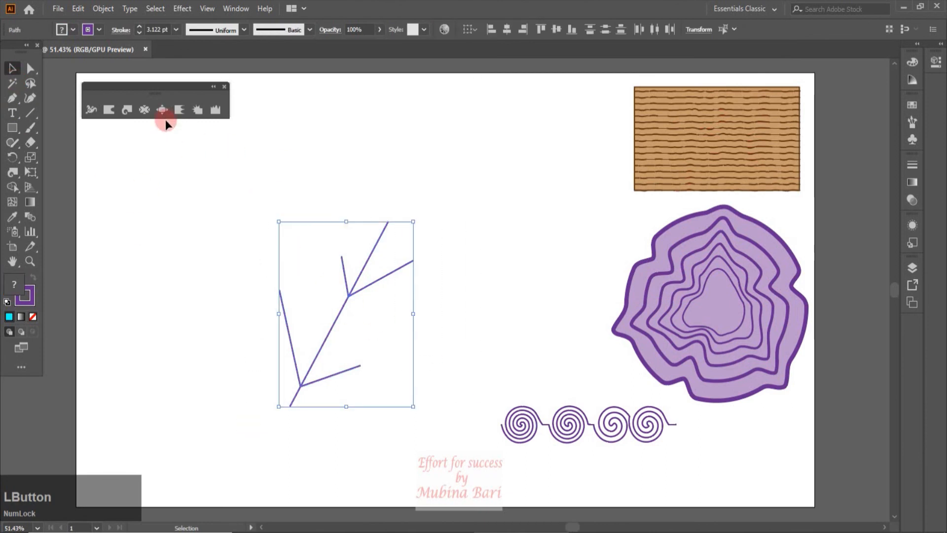
pyautogui.click(126, 109)
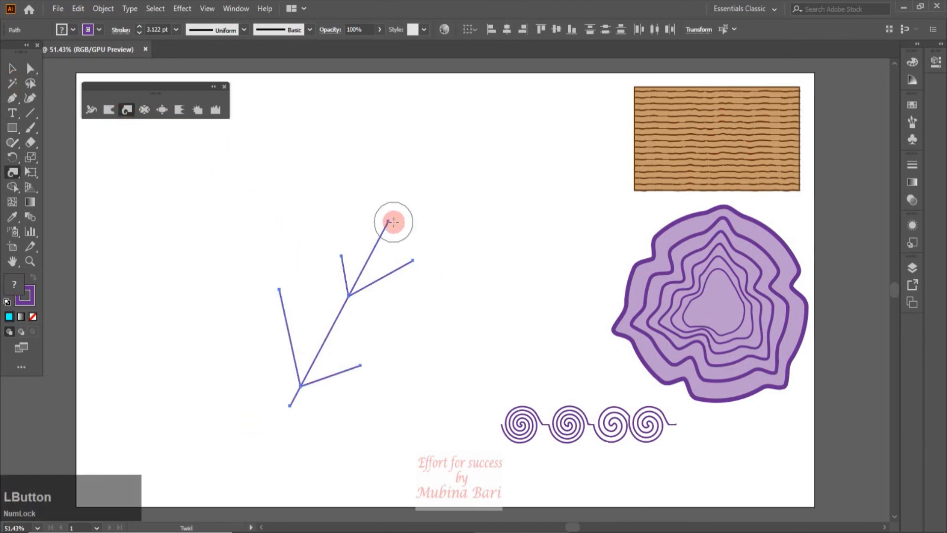
pyautogui.moveTo(388, 223); pyautogui.dragTo(388, 220)
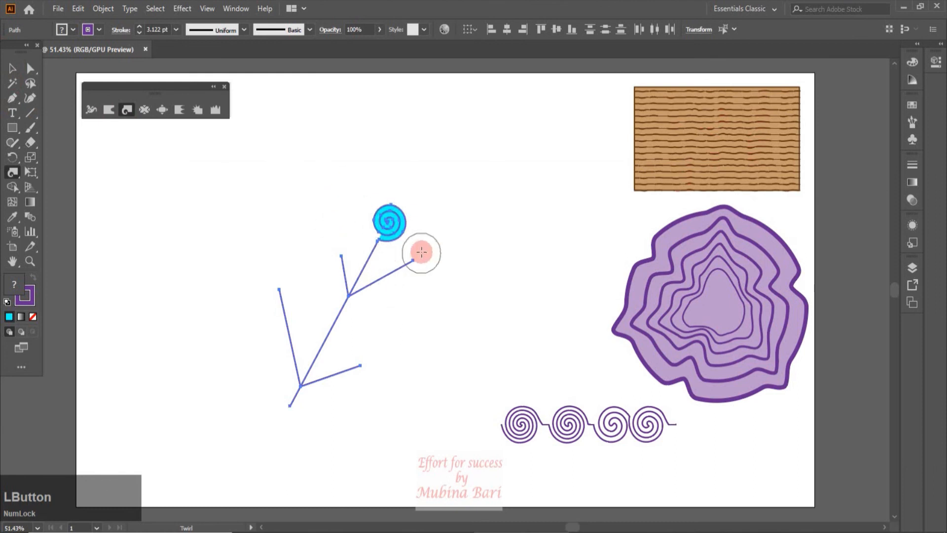
# Set the fill of the selected stem and branches to None
pyautogui.click(73, 30)
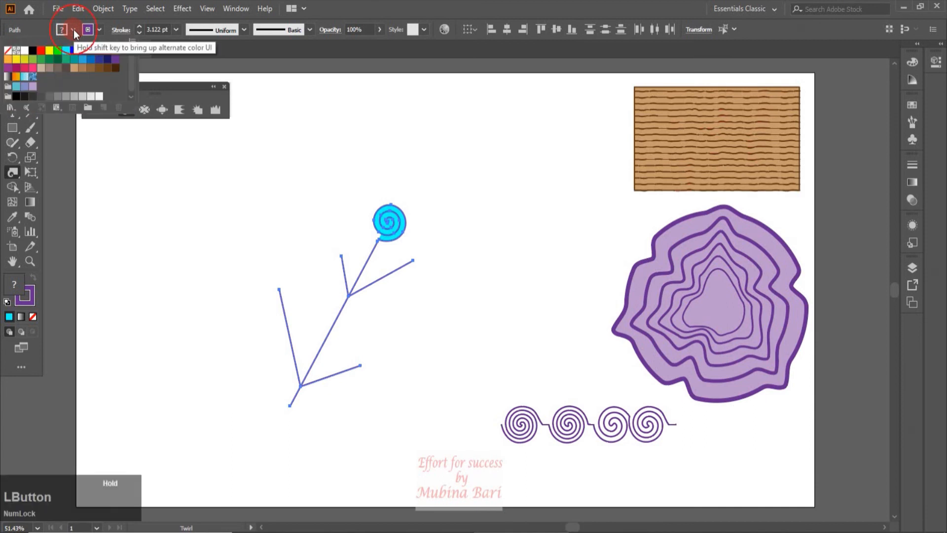
pyautogui.click(8, 52)
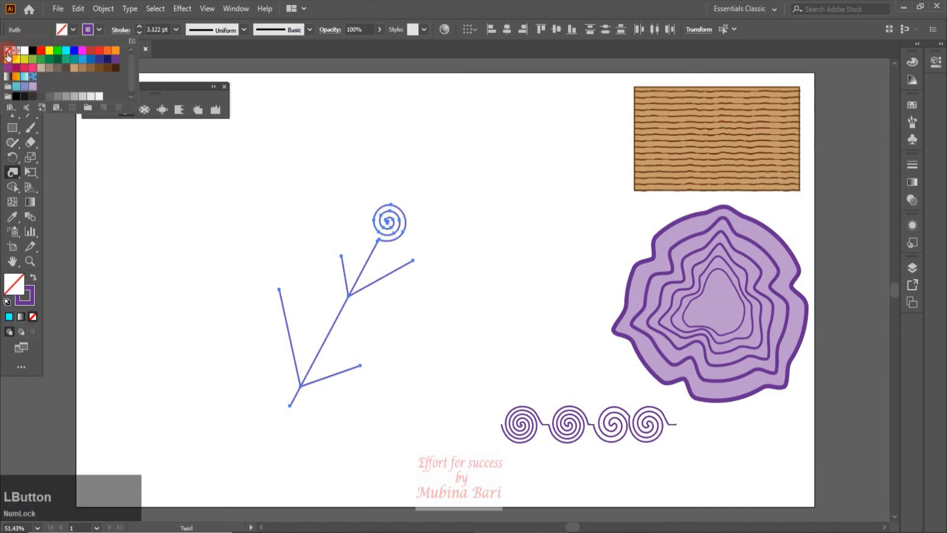
pyautogui.click(67, 226)
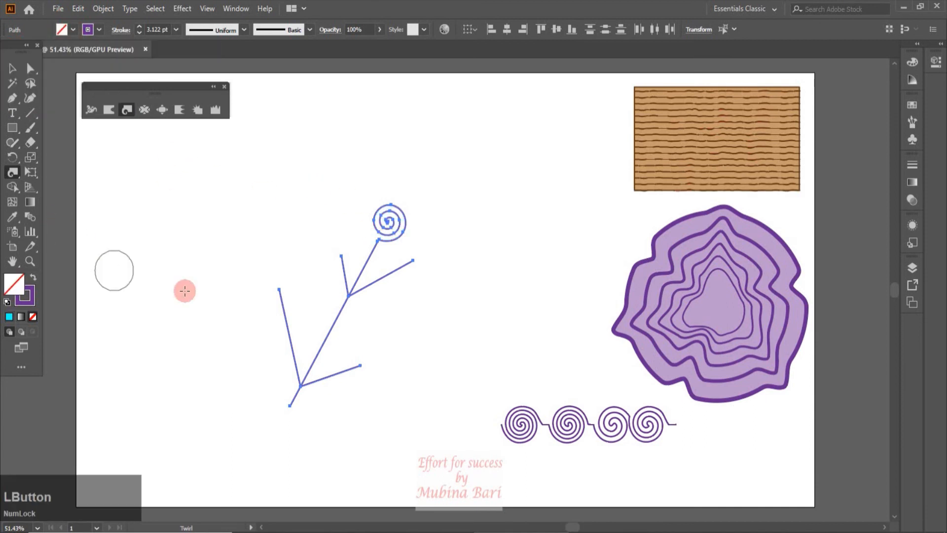
# Twirl spirals at the four branch tips, partway along the lower-left branch and around the middle of the stem
pyautogui.click(413, 260)
pyautogui.click(341, 257)
pyautogui.moveTo(429, 274); pyautogui.dragTo(413, 260)
pyautogui.moveTo(317, 387); pyautogui.dragTo(360, 365)
pyautogui.moveTo(278, 287); pyautogui.dragTo(279, 291)
pyautogui.moveTo(288, 336); pyautogui.dragTo(286, 340)
pyautogui.moveTo(342, 329); pyautogui.dragTo(333, 329)
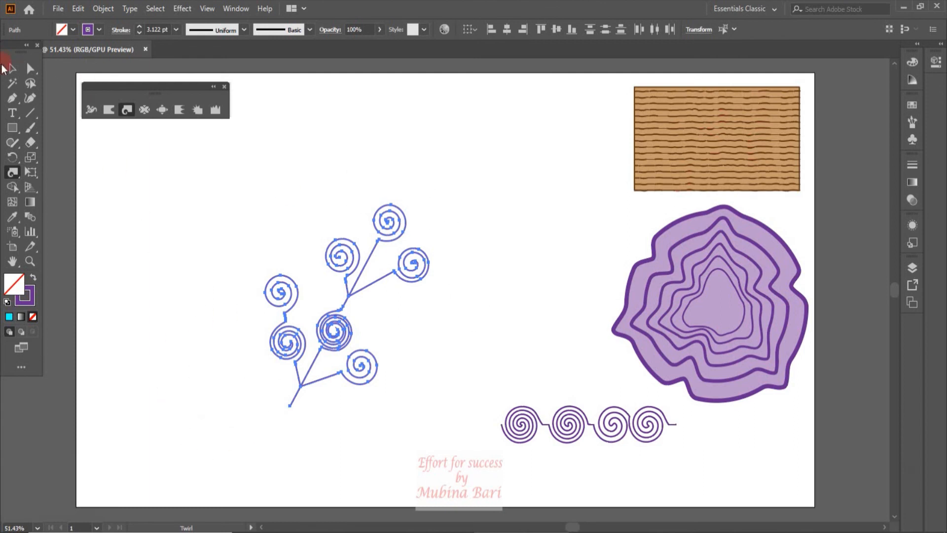
# Group the twirled stem and branches
pyautogui.click(12, 69)
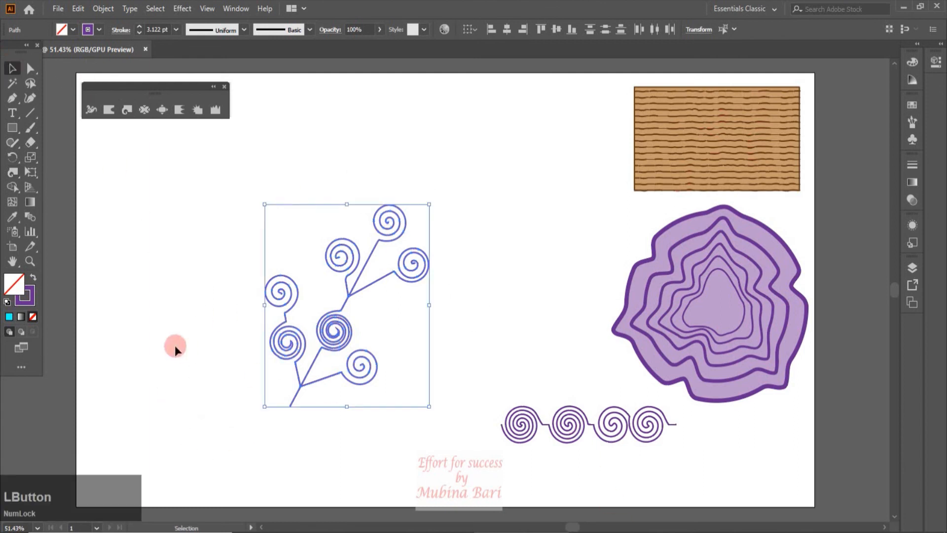
pyautogui.rightClick(325, 332)
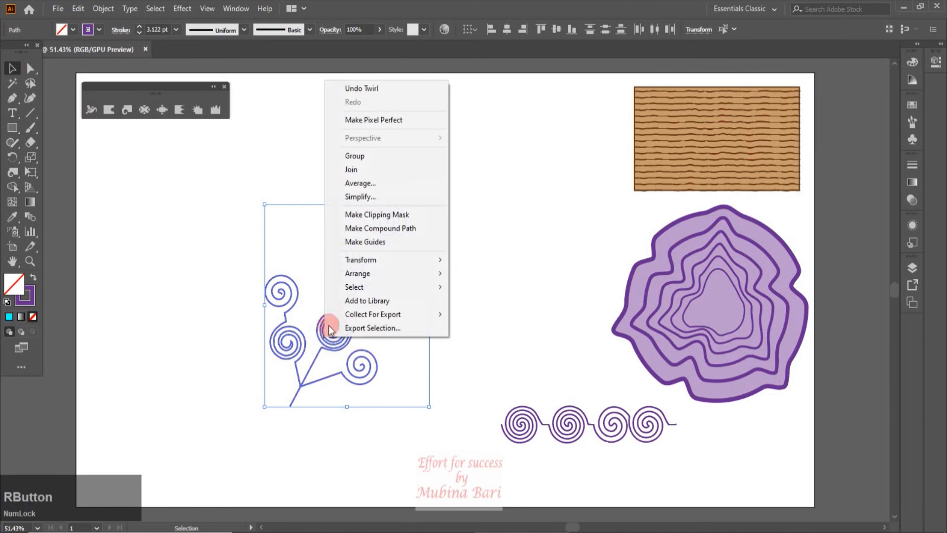
pyautogui.click(352, 157)
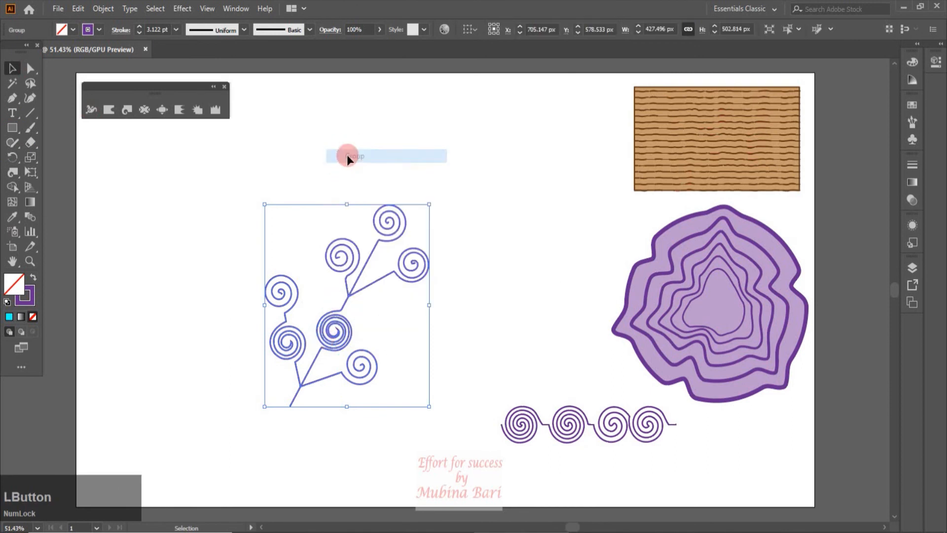
# Give the twirled branch group a dark green stroke and move it up and right, beside the purple rings
pyautogui.click(100, 29)
pyautogui.click(58, 61)
pyautogui.click(85, 50)
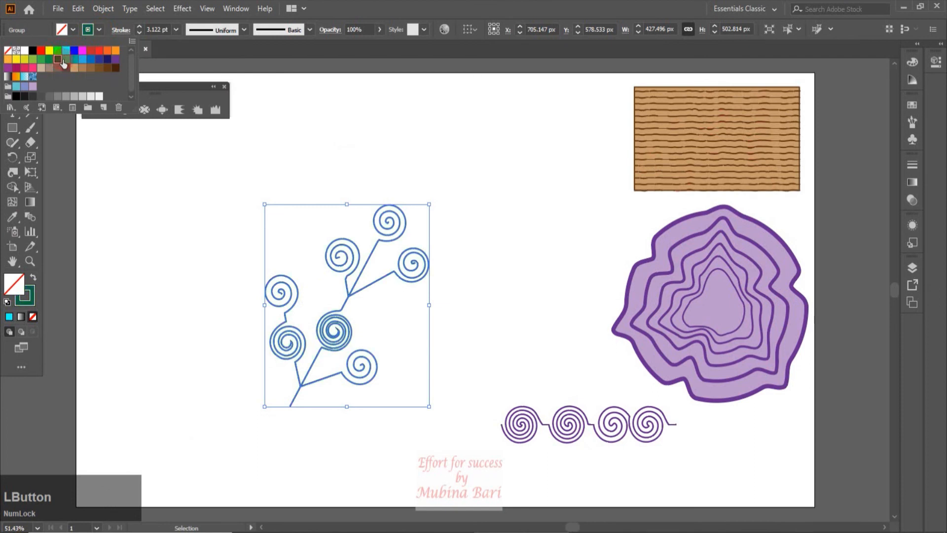
pyautogui.click(405, 467)
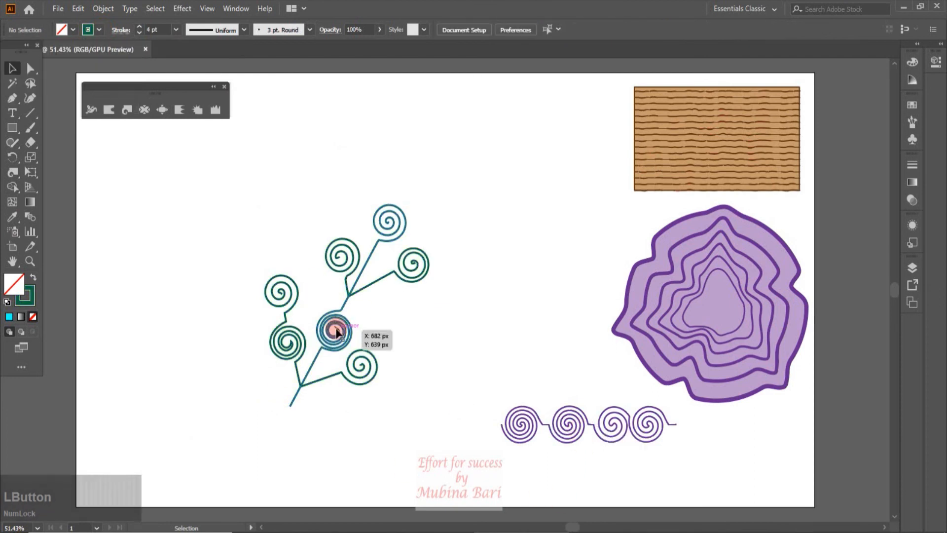
pyautogui.click(393, 311)
pyautogui.moveTo(332, 324); pyautogui.dragTo(512, 279)
# Draw a thin upright rounded rectangle about 9 by 287 px in the empty area, with a light blue fill and no stroke
pyautogui.moveTo(12, 127); pyautogui.dragTo(66, 142)
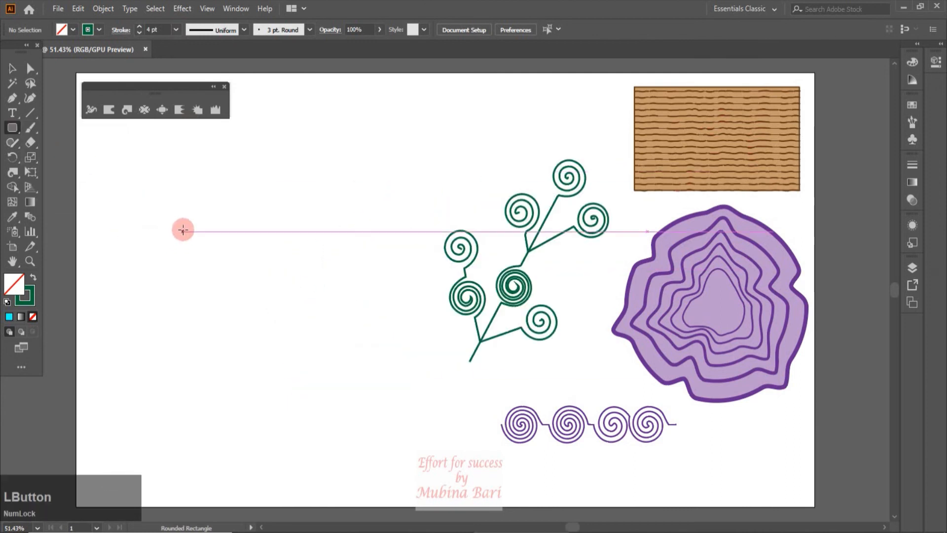
pyautogui.moveTo(180, 223); pyautogui.dragTo(181, 344)
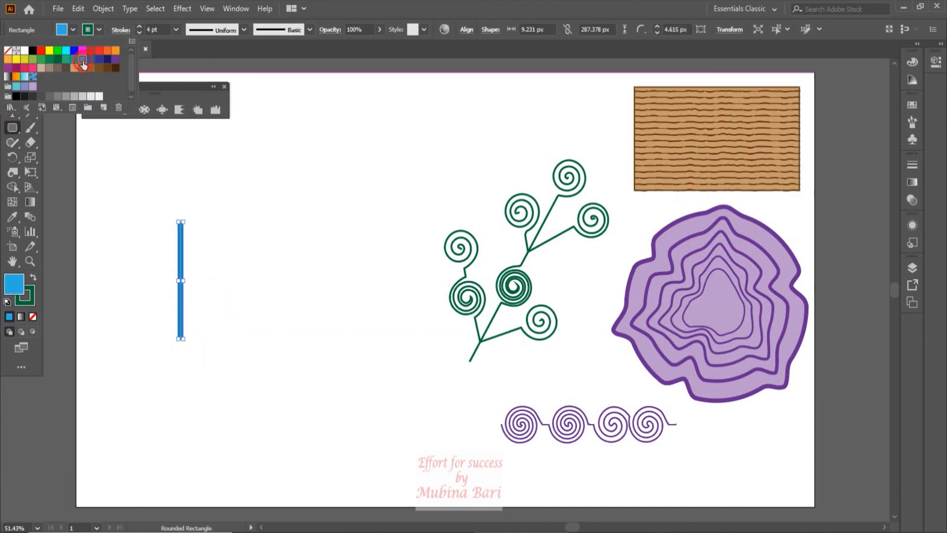
pyautogui.click(84, 60)
pyautogui.click(99, 30)
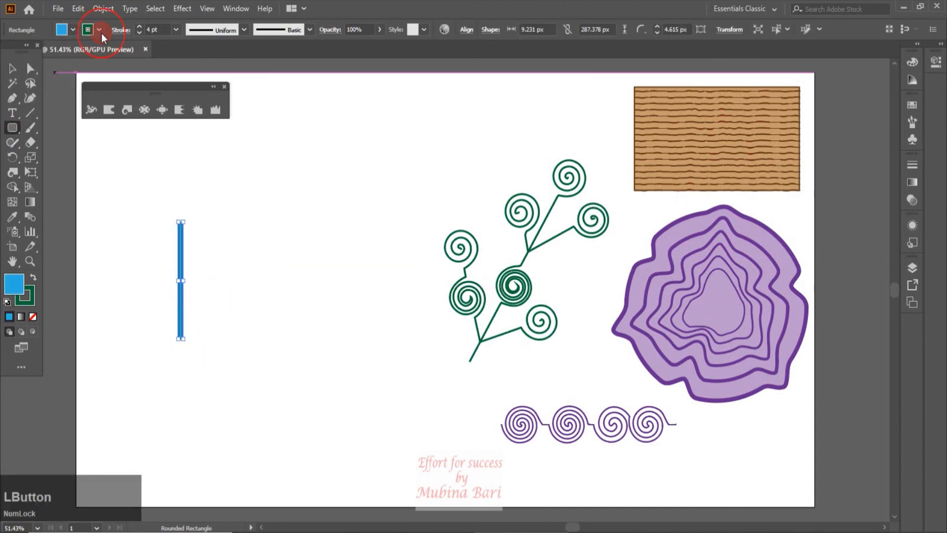
pyautogui.click(7, 50)
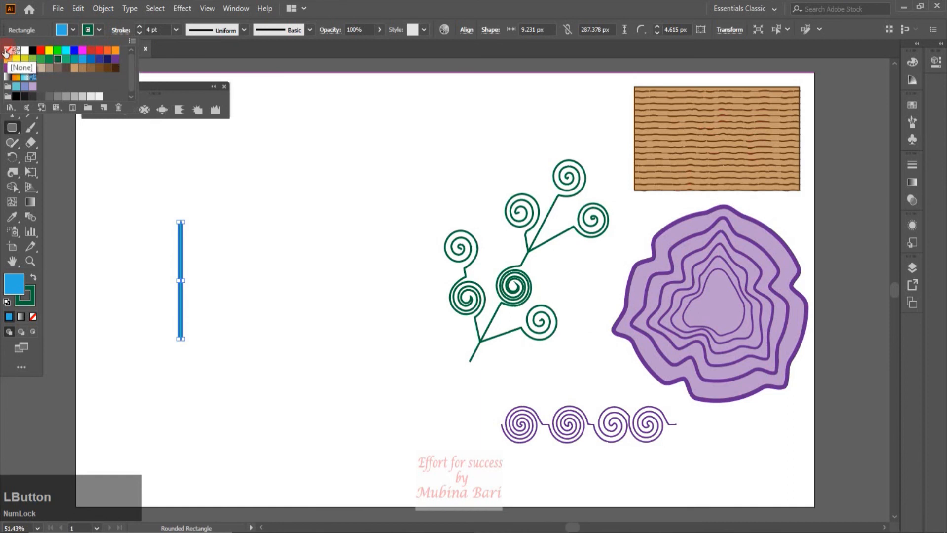
pyautogui.click(7, 51)
pyautogui.press('z')
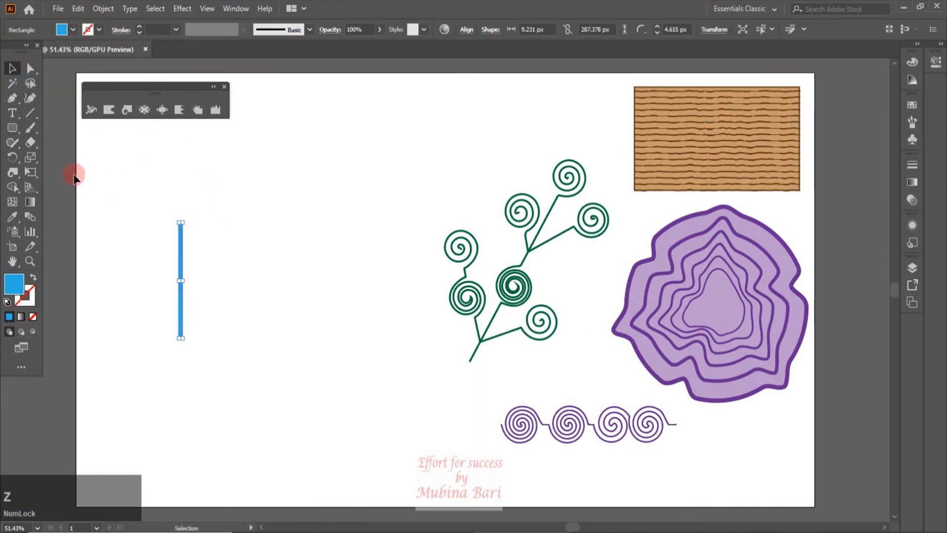
# Create a copy of the blue bar rotated slightly clockwise about its centre and fill the copy with dark blue
pyautogui.click(16, 155)
pyautogui.moveTo(186, 216); pyautogui.dragTo(193, 222)
pyautogui.press('alt')
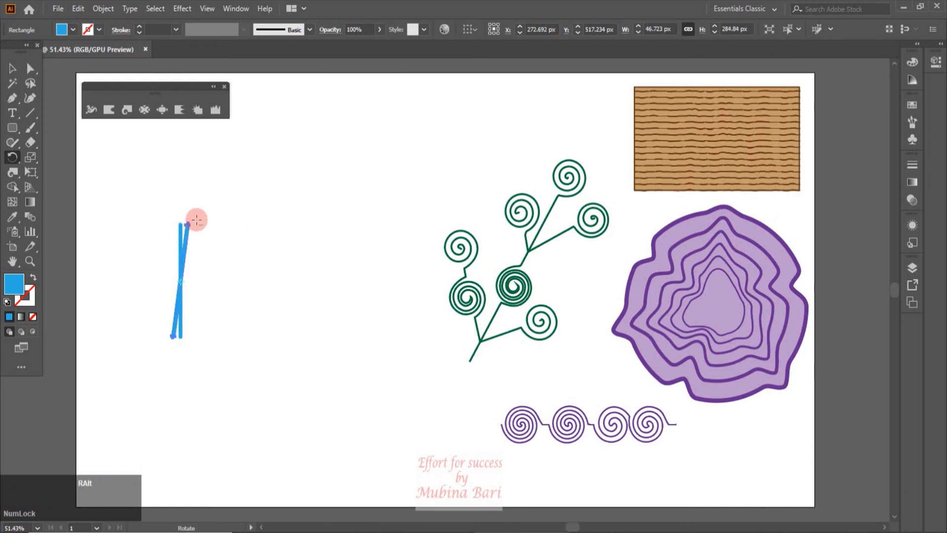
pyautogui.click(73, 30)
pyautogui.click(75, 51)
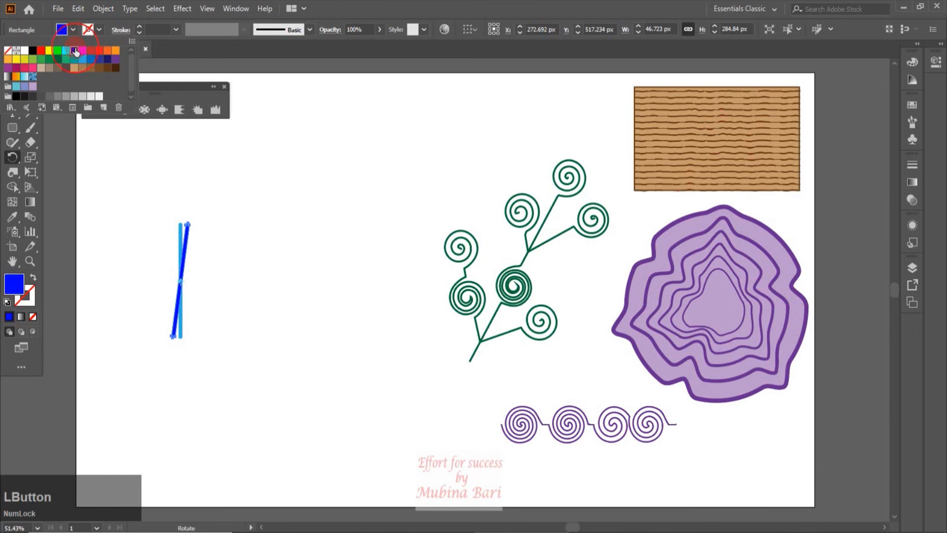
pyautogui.press('Escape')
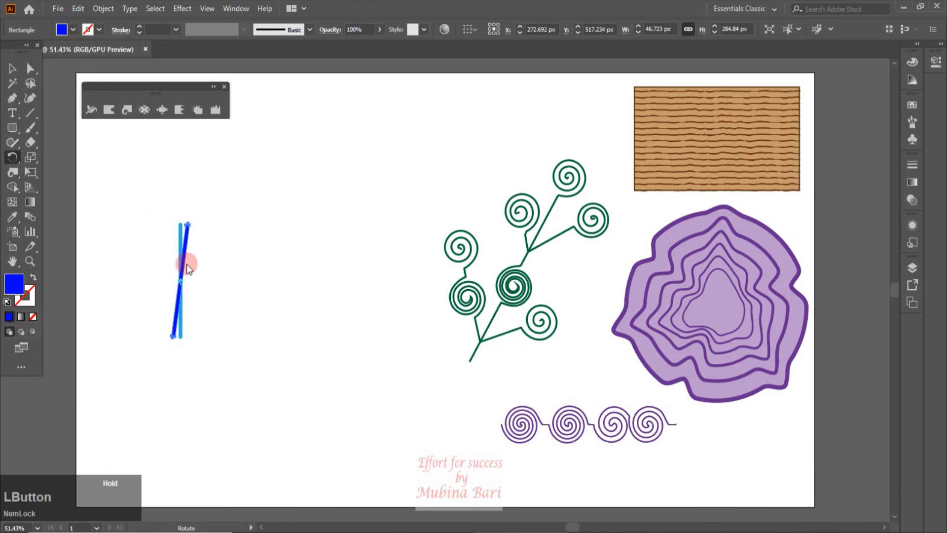
# Select both crossing blue bars and group them
pyautogui.click(23, 68)
pyautogui.moveTo(131, 186); pyautogui.dragTo(197, 256)
pyautogui.rightClick(180, 257)
pyautogui.click(207, 328)
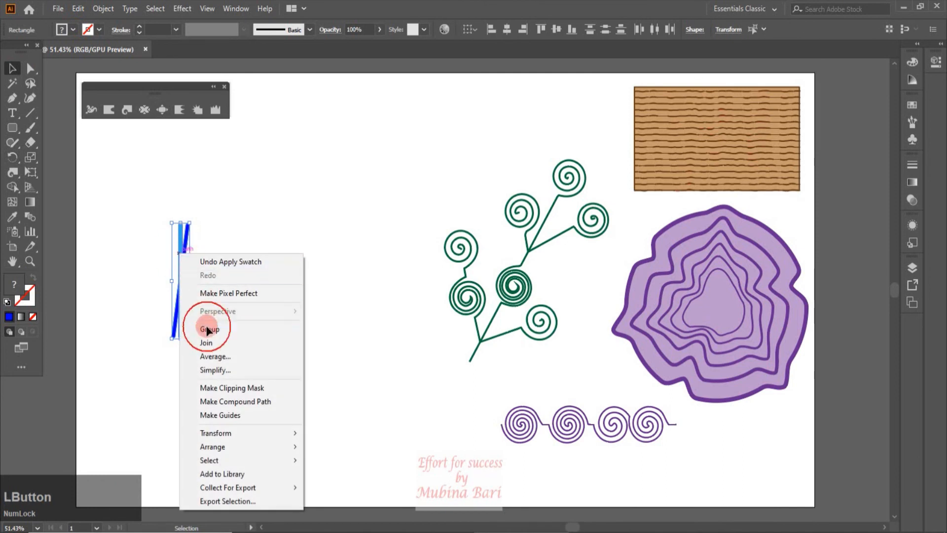
# Copy the grouped blue bars rotated slightly clockwise about their centre, repeating the rotation until the bars fill a full circle
pyautogui.click(15, 158)
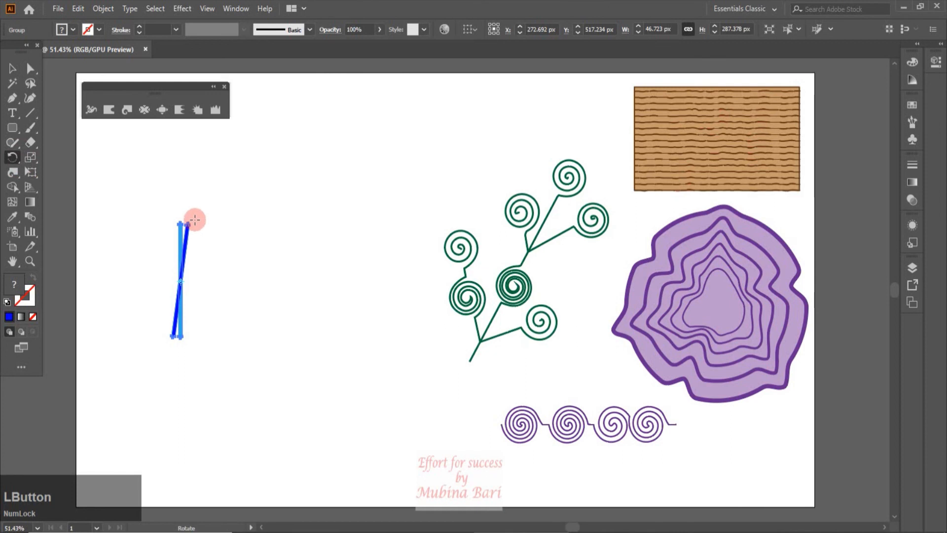
pyautogui.moveTo(194, 218); pyautogui.dragTo(210, 235)
pyautogui.hotkey('ctrl', 'd')
pyautogui.hotkey('ctrl', 'd')
pyautogui.hotkey('ctrl', 'd')
pyautogui.hotkey('ctrl', 'd')
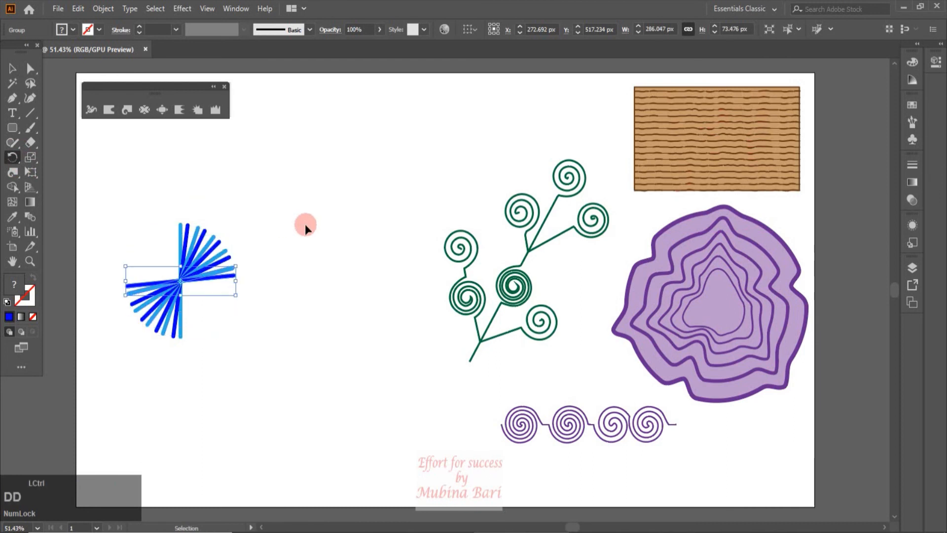
pyautogui.hotkey('ctrl', 'd')
pyautogui.hotkey('ctrl', 'd')
pyautogui.hotkey('ctrl', 'd')
pyautogui.hotkey('ctrl', 'd')
pyautogui.hotkey('ctrl', 'd')
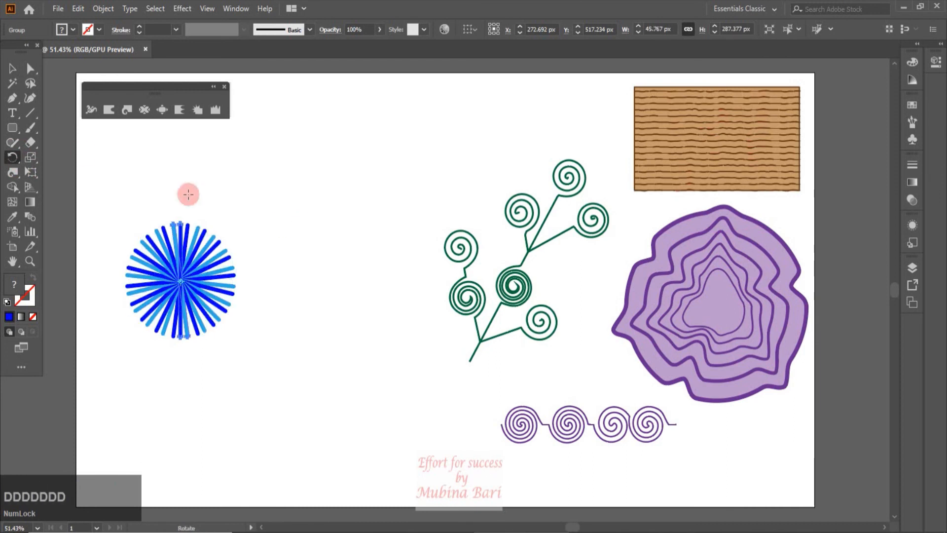
# Select all the rotated blue bars and group them into a single starburst
pyautogui.click(13, 69)
pyautogui.click(285, 351)
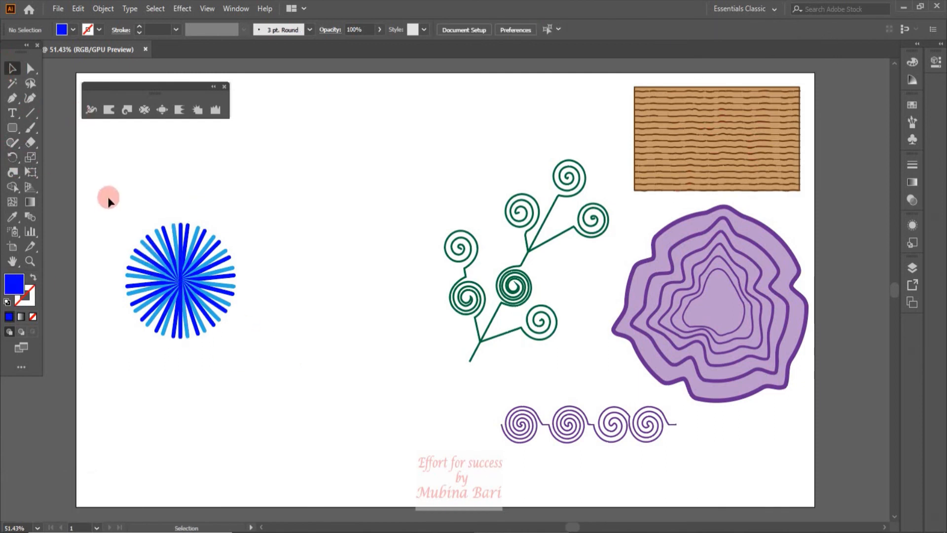
pyautogui.moveTo(106, 202); pyautogui.dragTo(239, 375)
pyautogui.rightClick(203, 295)
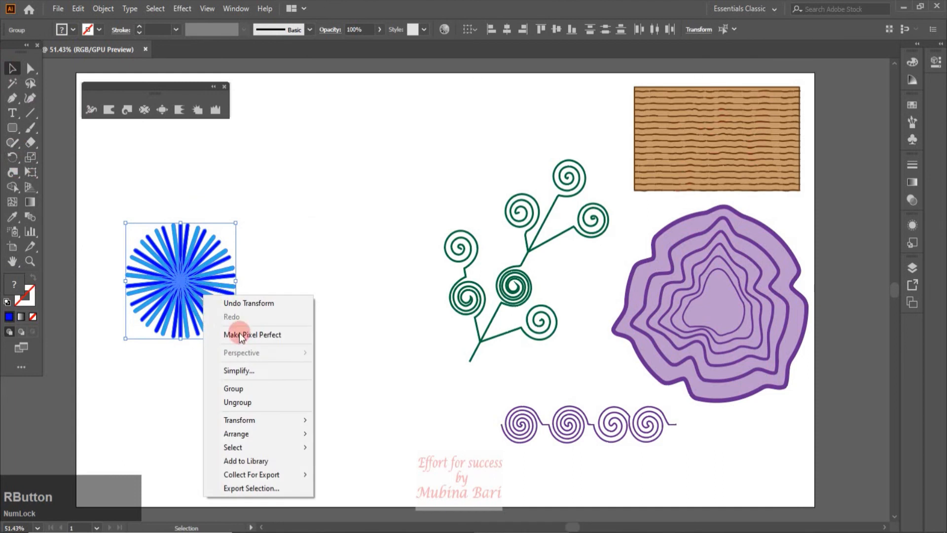
pyautogui.click(236, 386)
pyautogui.click(307, 270)
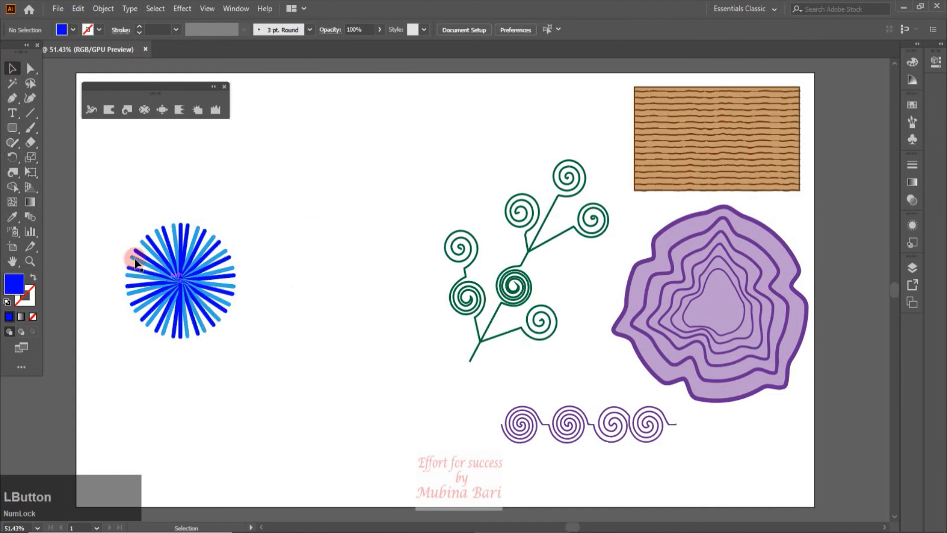
# Set the Twirl brush to 200 px wide and high with 30% intensity, and twirl the blue starburst from its centre
pyautogui.doubleClick(129, 108)
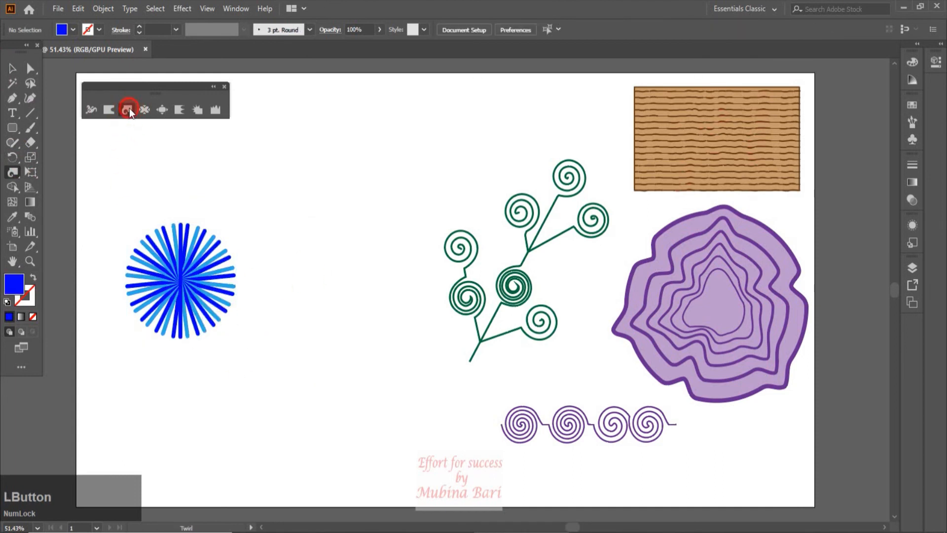
pyautogui.click(491, 216)
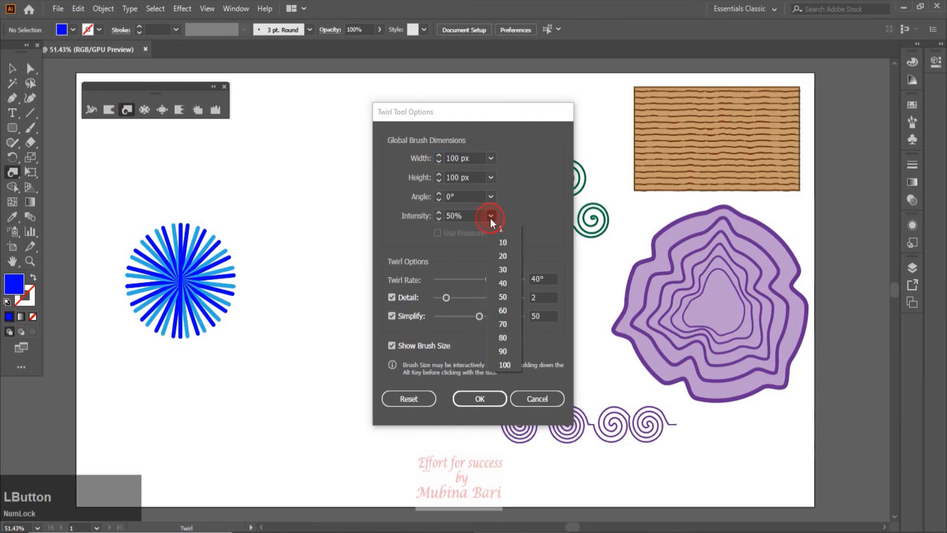
pyautogui.click(501, 270)
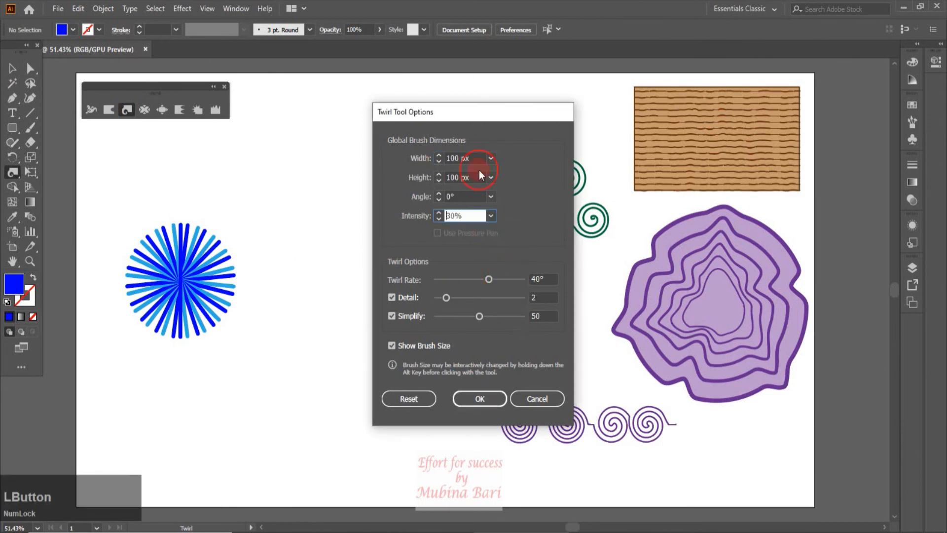
pyautogui.moveTo(458, 158); pyautogui.dragTo(445, 178)
pyautogui.write('20')
pyautogui.write('200')
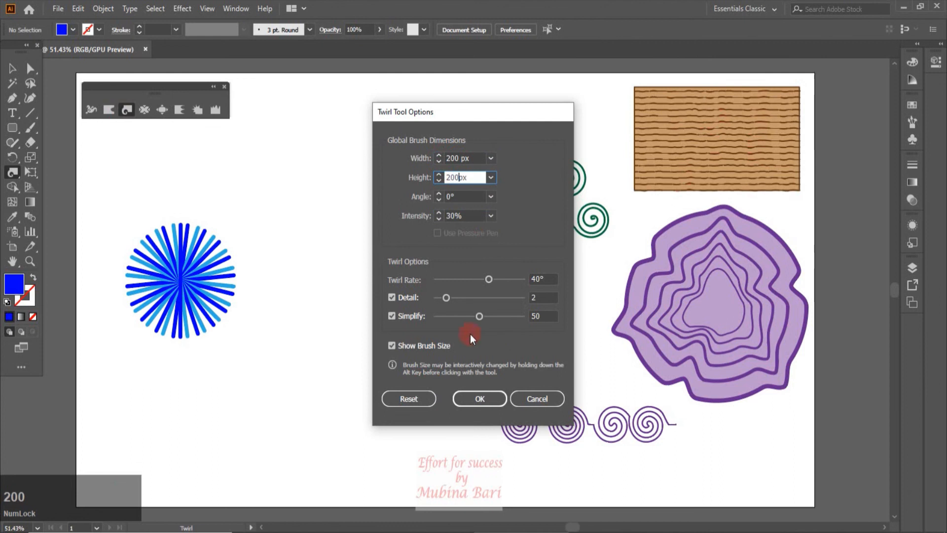
pyautogui.click(489, 401)
pyautogui.moveTo(177, 278); pyautogui.dragTo(180, 276)
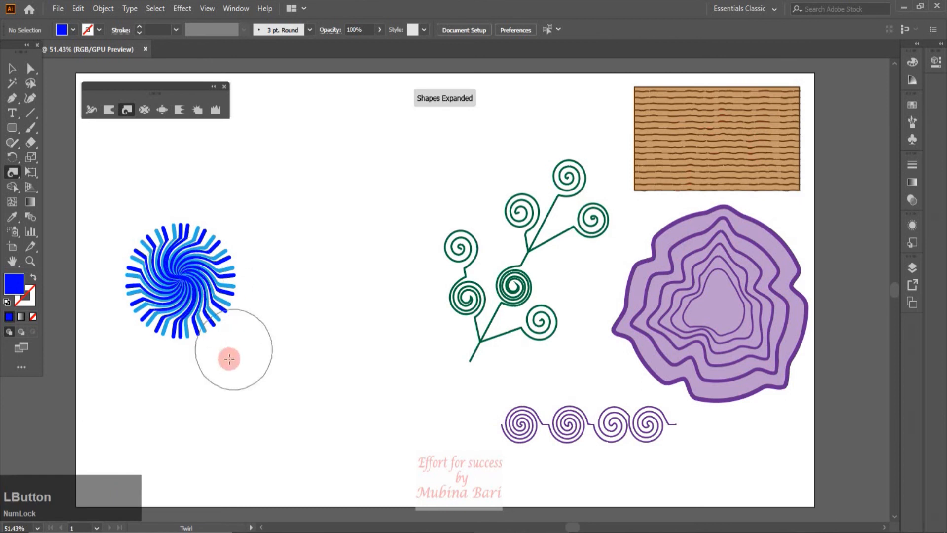
pyautogui.click(11, 69)
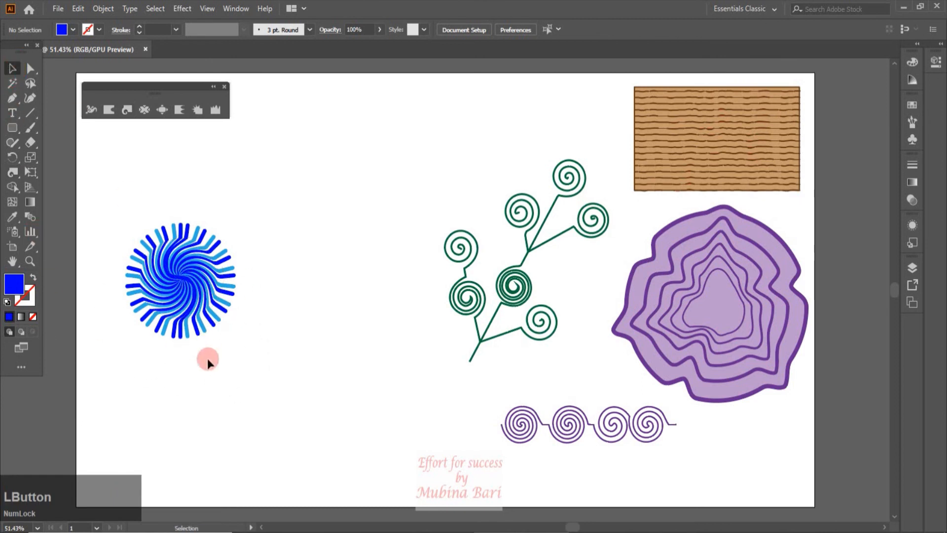
# Change the Twirl tool options to a twirl rate of -40° and a brush 100 px wide and high
pyautogui.click(127, 110)
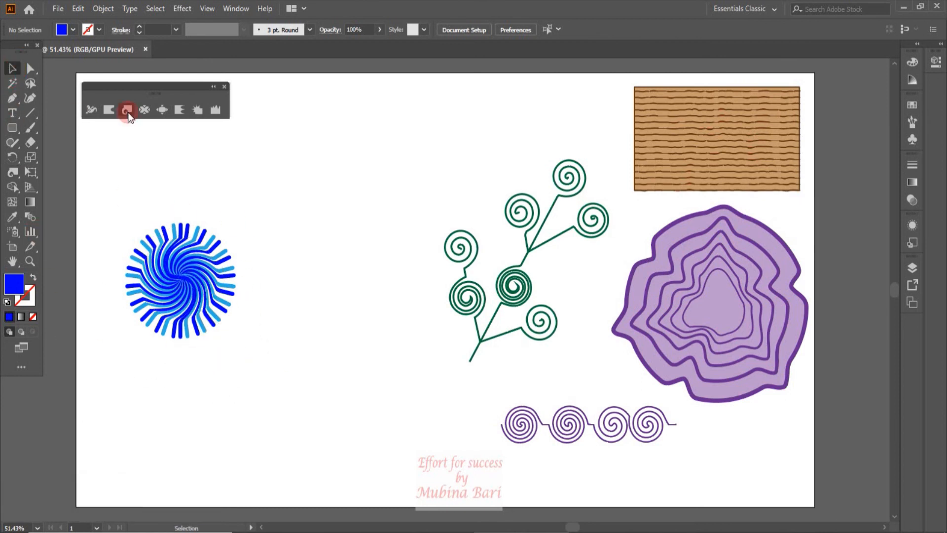
pyautogui.doubleClick(127, 110)
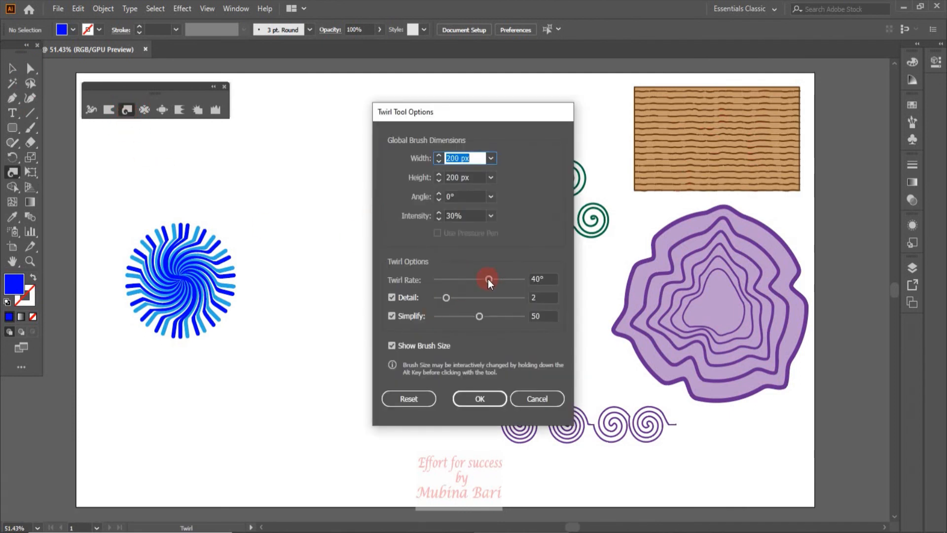
pyautogui.click(532, 278)
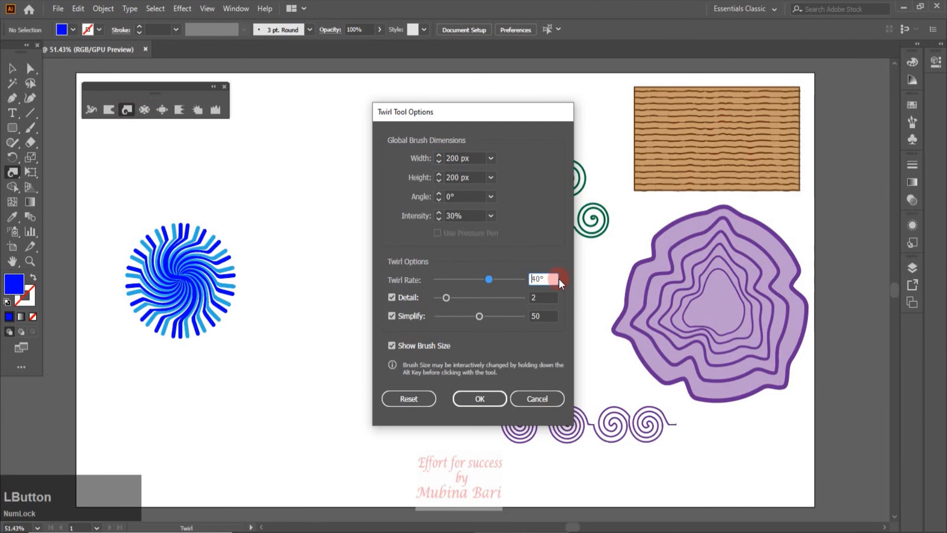
pyautogui.write('-')
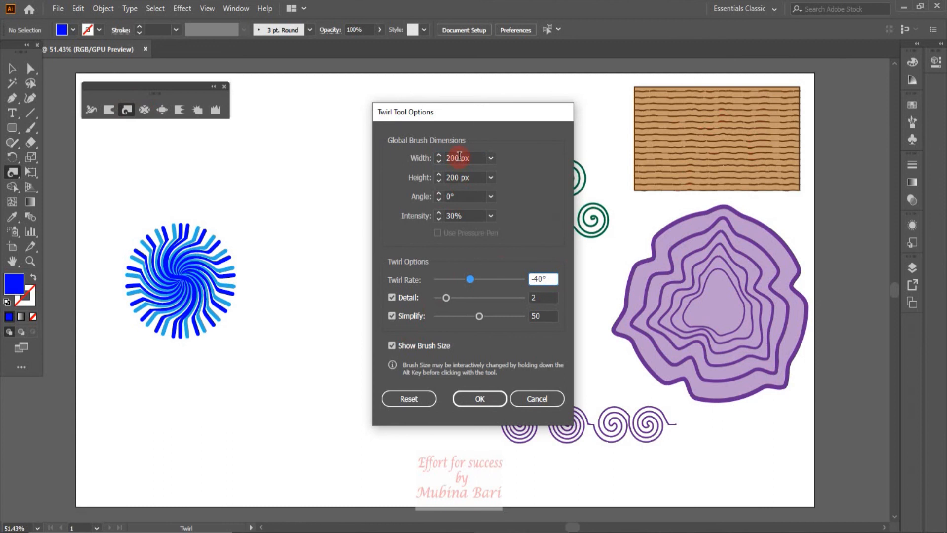
pyautogui.moveTo(459, 157); pyautogui.dragTo(445, 158)
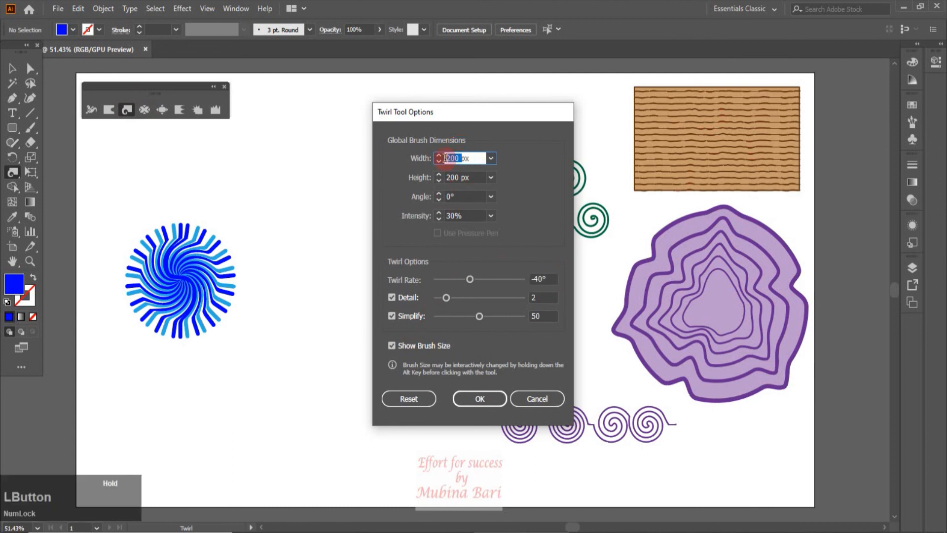
pyautogui.write('100')
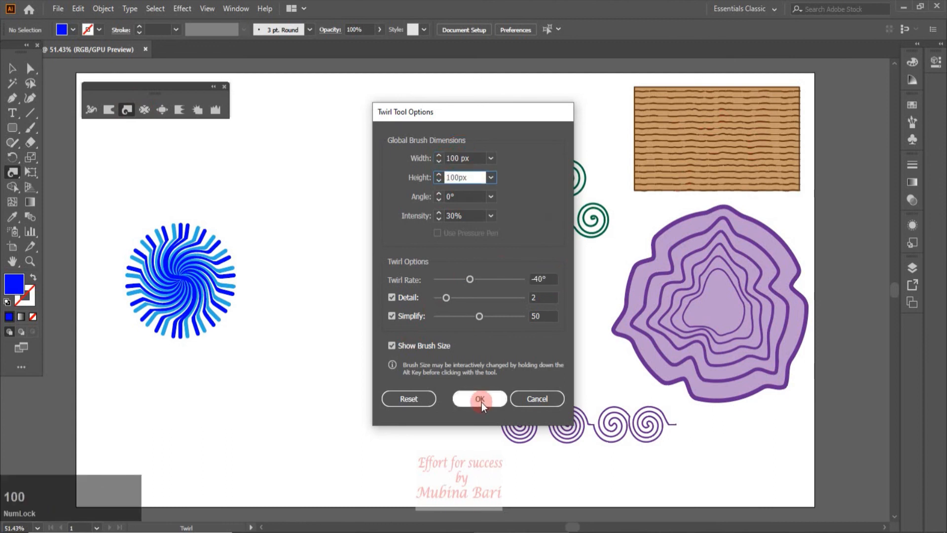
pyautogui.click(481, 402)
# Twirl the inner centre of the blue starburst in the opposite direction with the smaller brush
pyautogui.moveTo(191, 270); pyautogui.dragTo(183, 276)
pyautogui.click(10, 130)
pyautogui.click(9, 69)
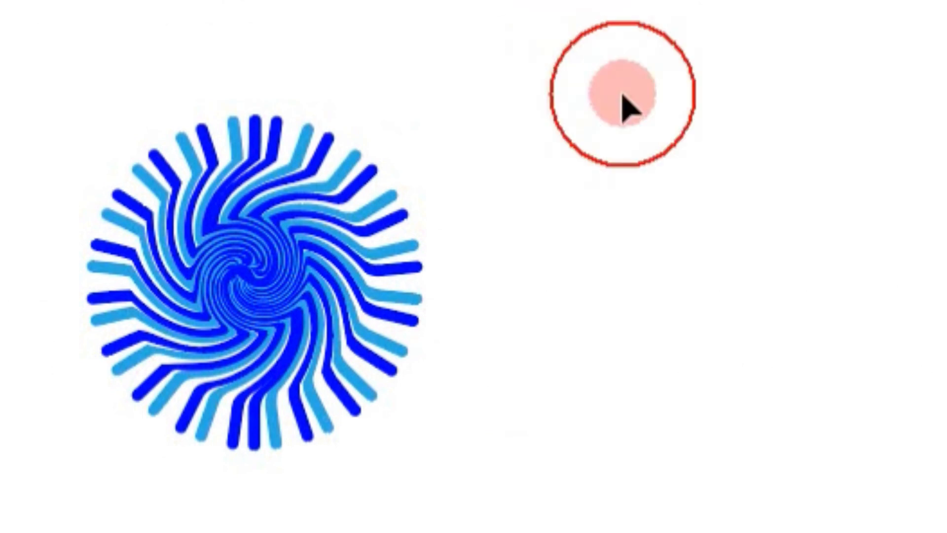
pyautogui.click(359, 416)
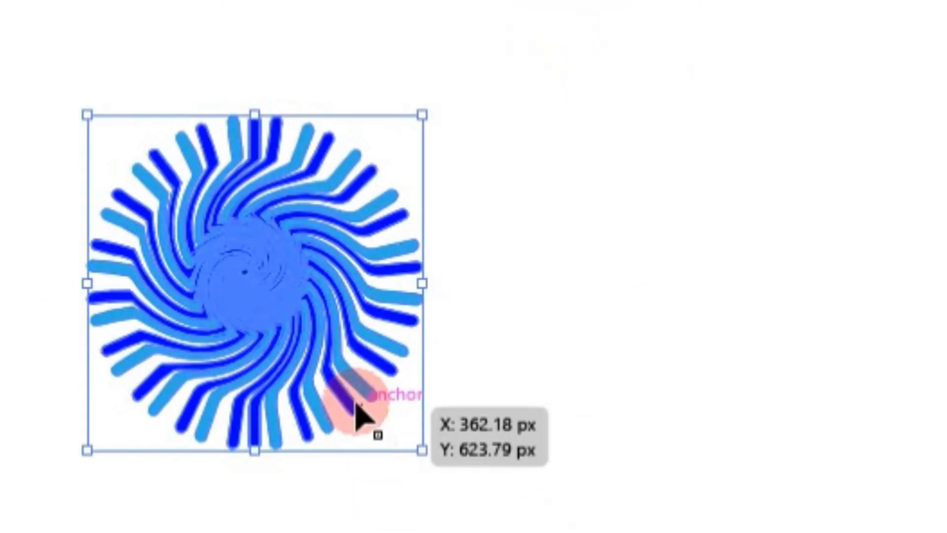
pyautogui.click(482, 496)
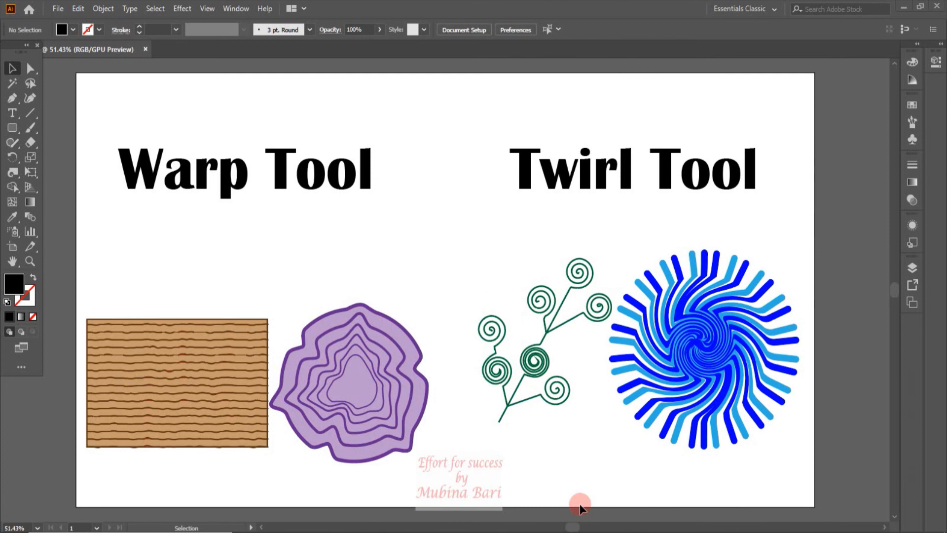
# Try to distort the live "Warp Tool" and "Twirl Tool" text with the Warp and Twirl tools
pyautogui.click(624, 481)
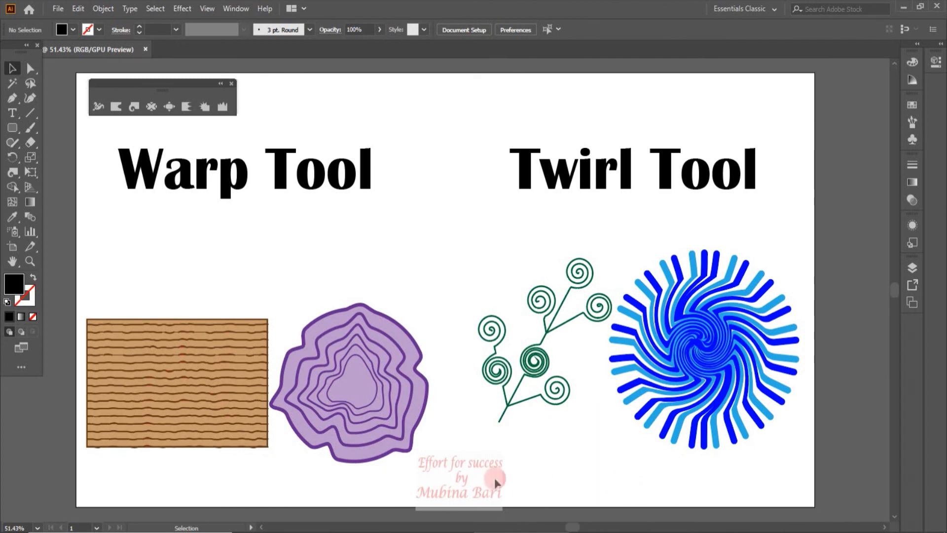
pyautogui.click(117, 106)
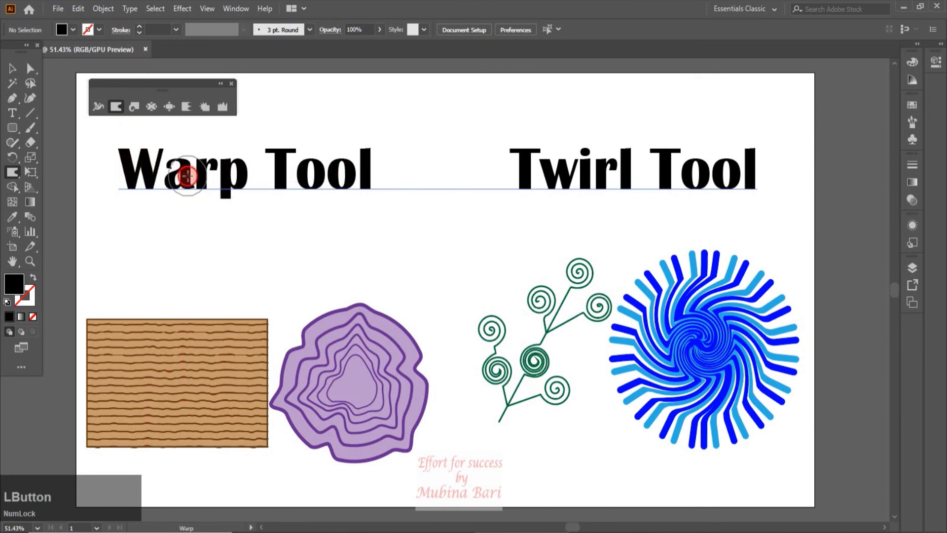
pyautogui.click(134, 107)
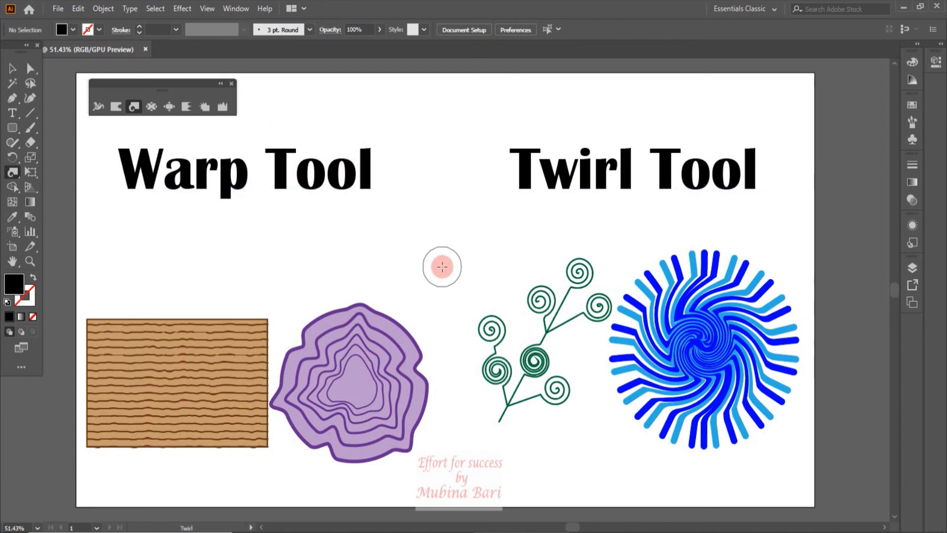
pyautogui.click(12, 68)
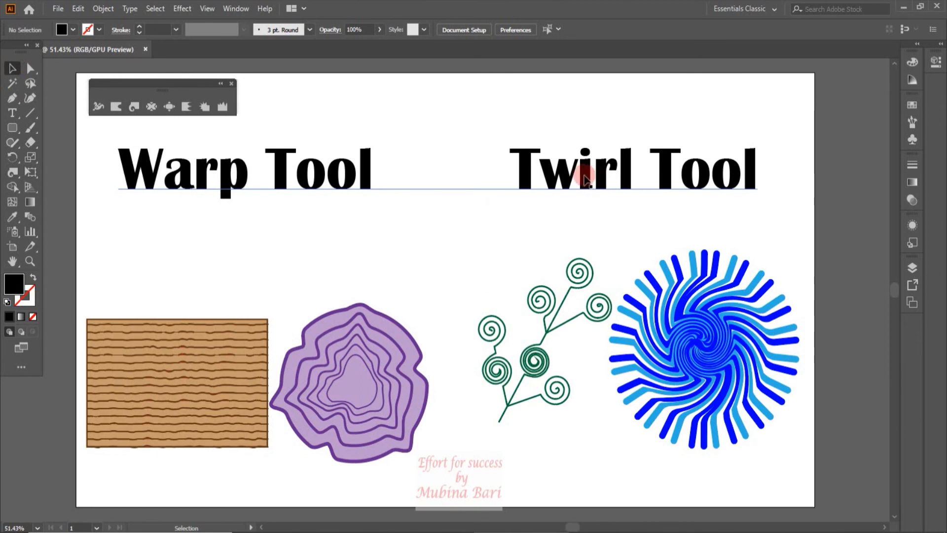
# Convert the "Warp Tool" and "Twirl Tool" heading text to outlines
pyautogui.click(563, 176)
pyautogui.rightClick(556, 173)
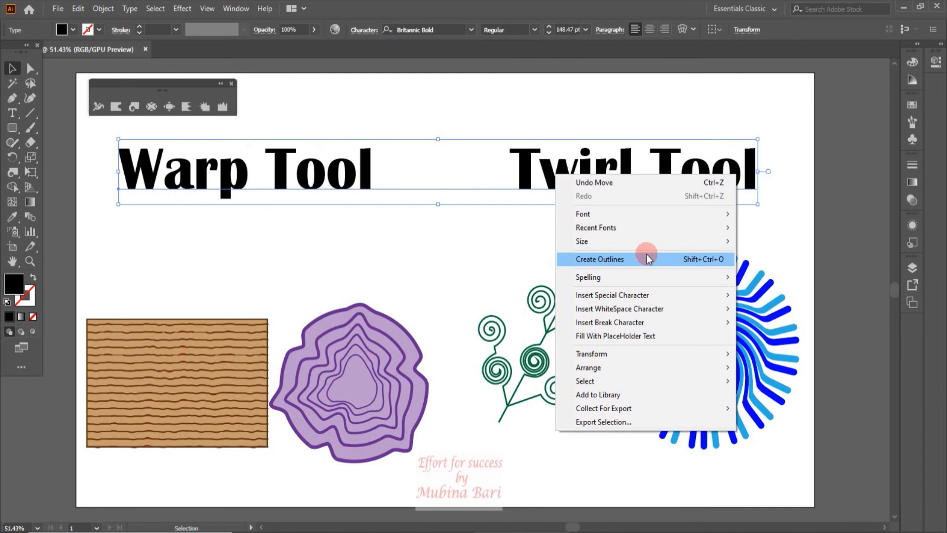
pyautogui.click(609, 261)
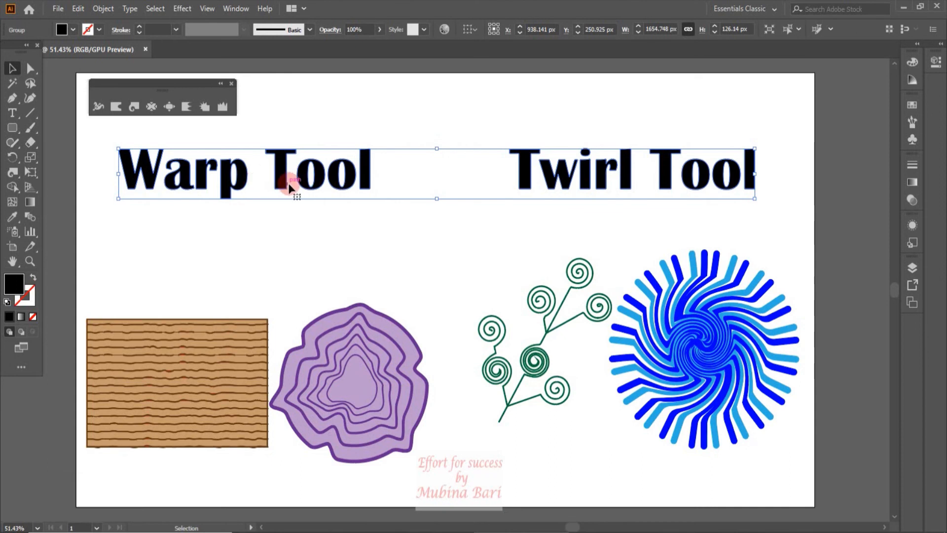
pyautogui.click(232, 178)
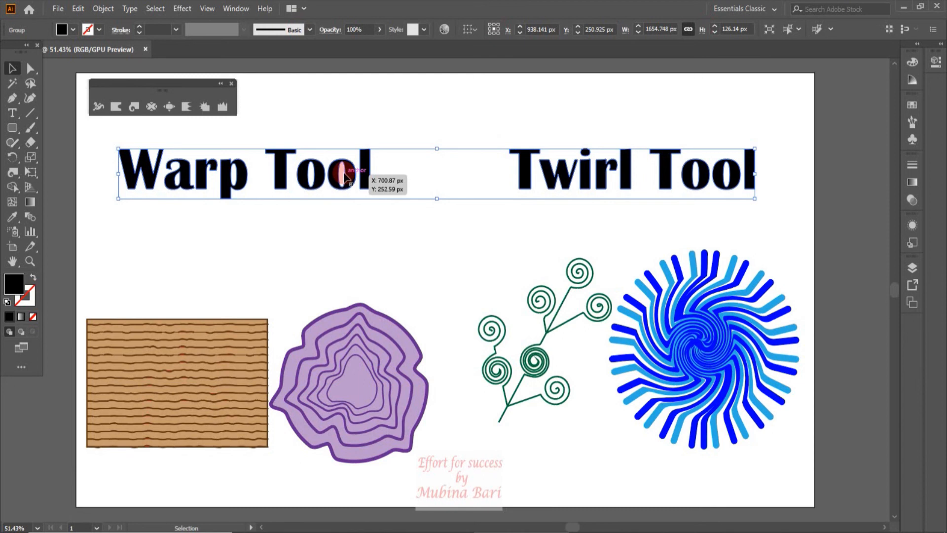
# Set the Warp tool's brush to 20 px wide and 20 px high with an intensity of 30%
pyautogui.click(114, 108)
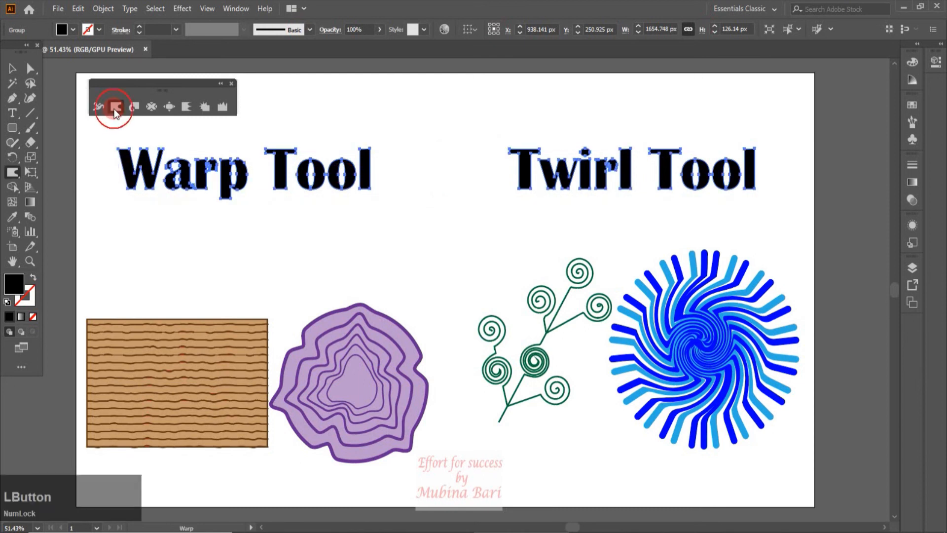
pyautogui.doubleClick(114, 109)
pyautogui.doubleClick(663, 164)
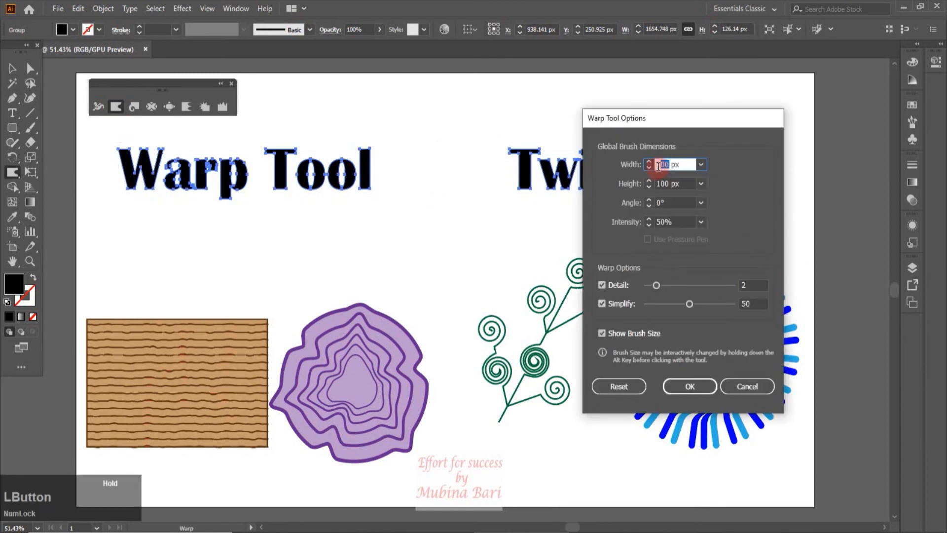
pyautogui.write('20')
pyautogui.moveTo(675, 183); pyautogui.dragTo(653, 184)
pyautogui.write('20')
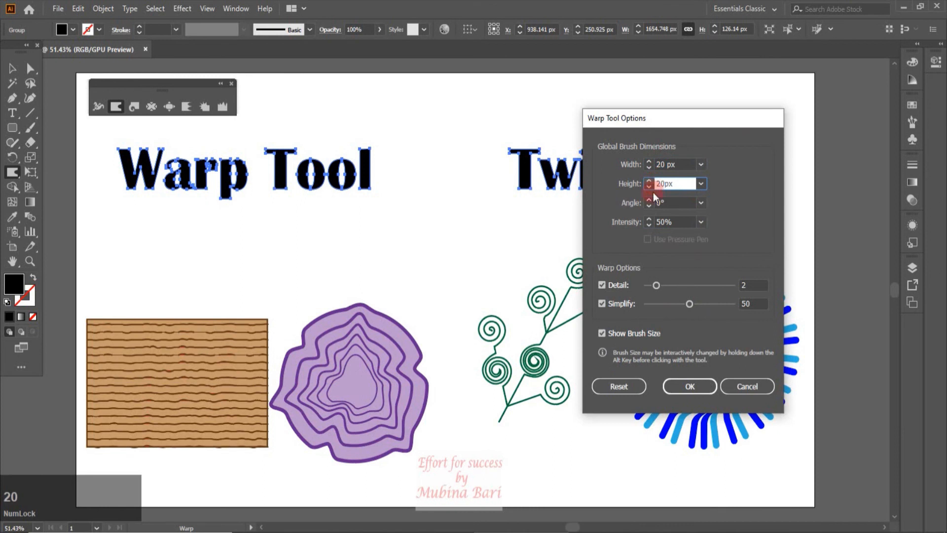
pyautogui.click(701, 223)
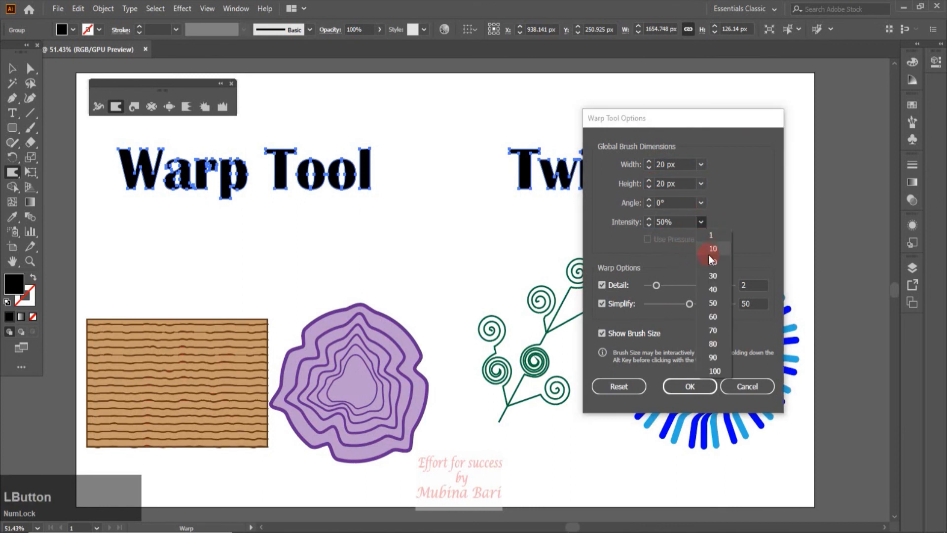
pyautogui.click(711, 276)
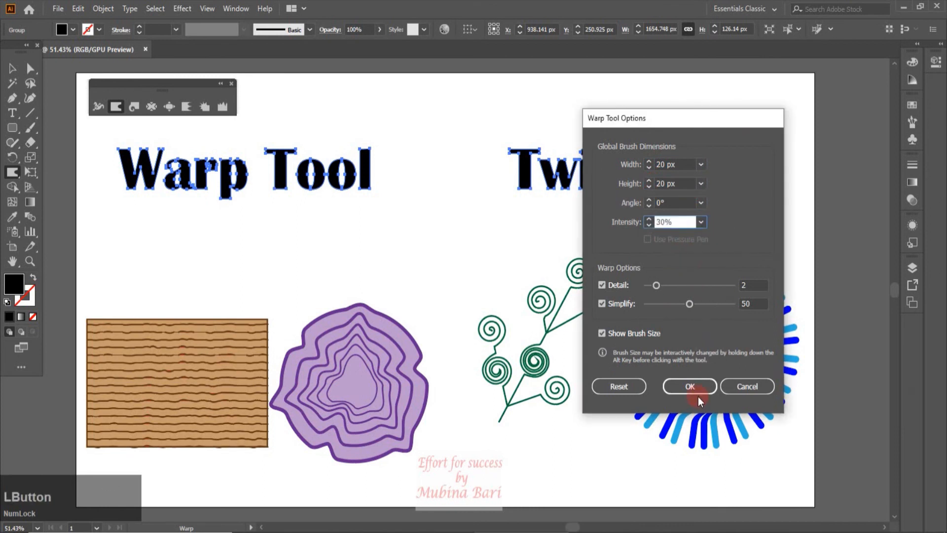
pyautogui.click(691, 386)
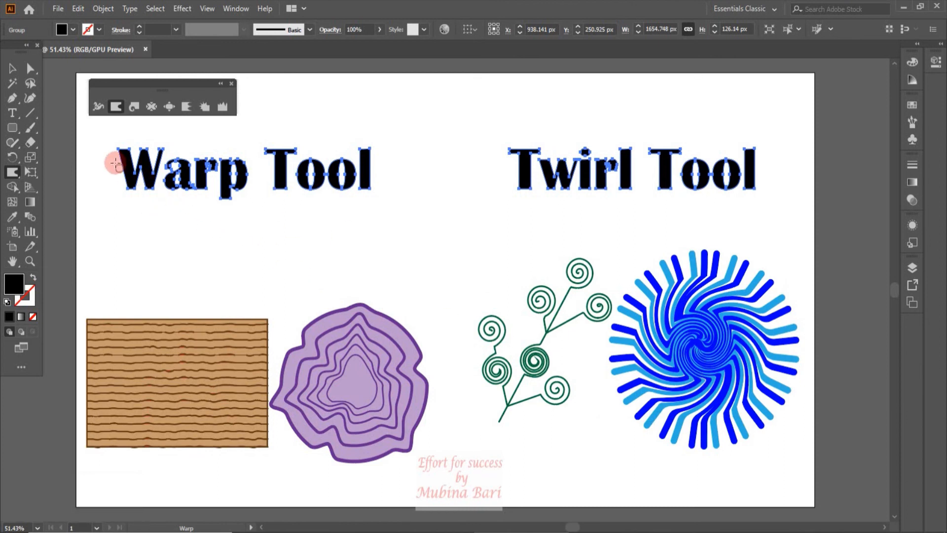
# Warp the outlined "Warp Tool" letters into wavy, uneven shapes with the small brush and deselect the heading
pyautogui.moveTo(122, 158)
pyautogui.mouseDown()
pyautogui.moveTo(391, 165)
pyautogui.moveTo(361, 210)
pyautogui.moveTo(245, 186)
pyautogui.moveTo(371, 184)
pyautogui.moveTo(372, 173)
pyautogui.moveTo(177, 179)
pyautogui.moveTo(110, 165)
pyautogui.moveTo(131, 182)
pyautogui.moveTo(349, 185)
pyautogui.moveTo(457, 148)
pyautogui.moveTo(275, 141)
pyautogui.moveTo(265, 153)
pyautogui.moveTo(321, 137)
pyautogui.moveTo(110, 148)
pyautogui.moveTo(196, 150)
pyautogui.mouseUp()
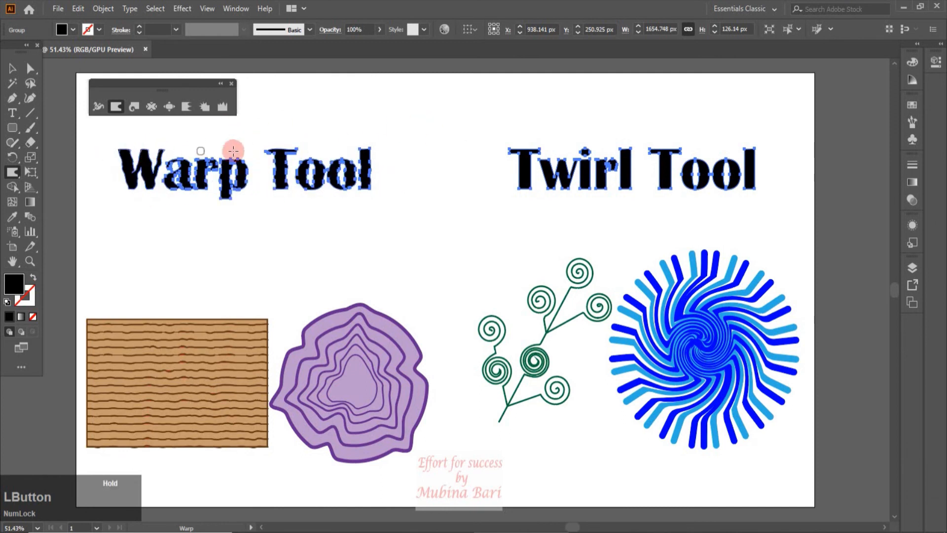
pyautogui.click(24, 67)
pyautogui.click(428, 209)
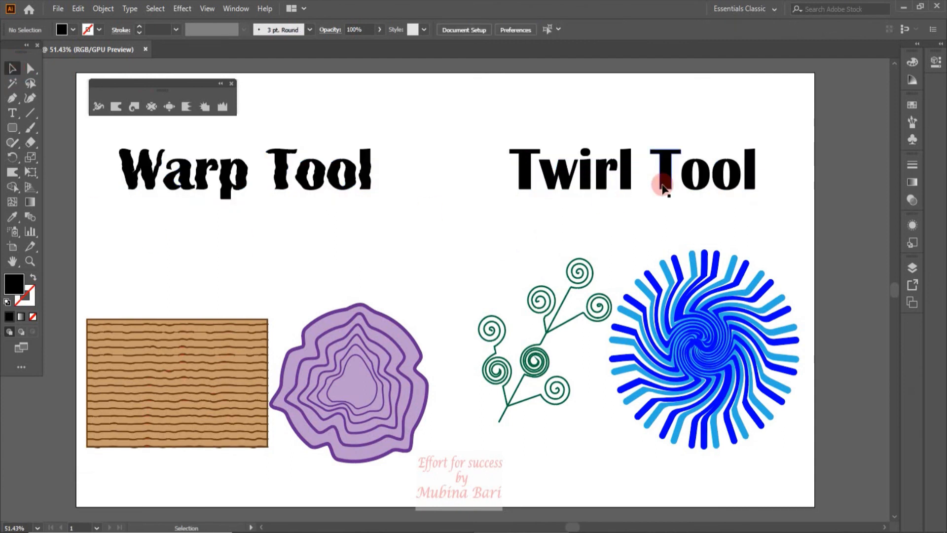
# Set the Twirl tool's brush to 30 px wide and 30 px high with an intensity of 20%
pyautogui.doubleClick(134, 107)
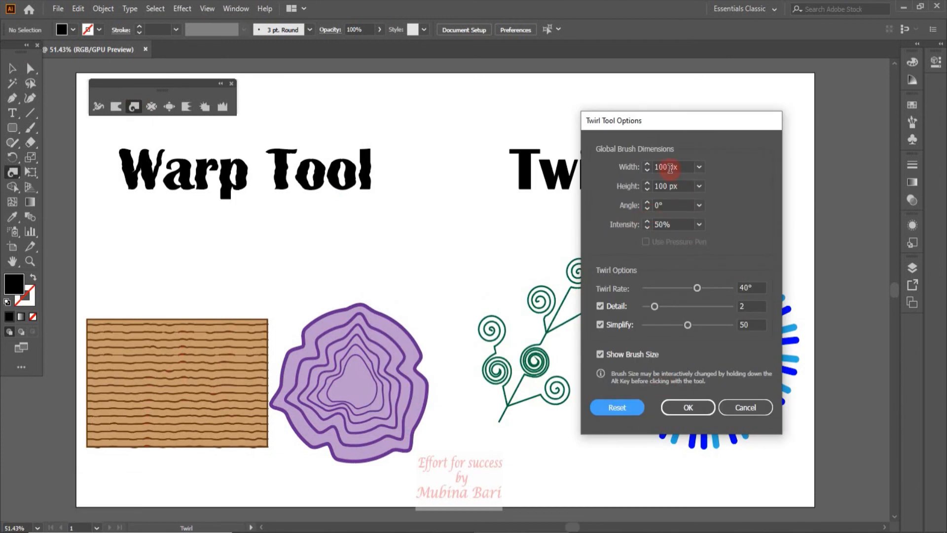
pyautogui.doubleClick(656, 168)
pyautogui.write('30')
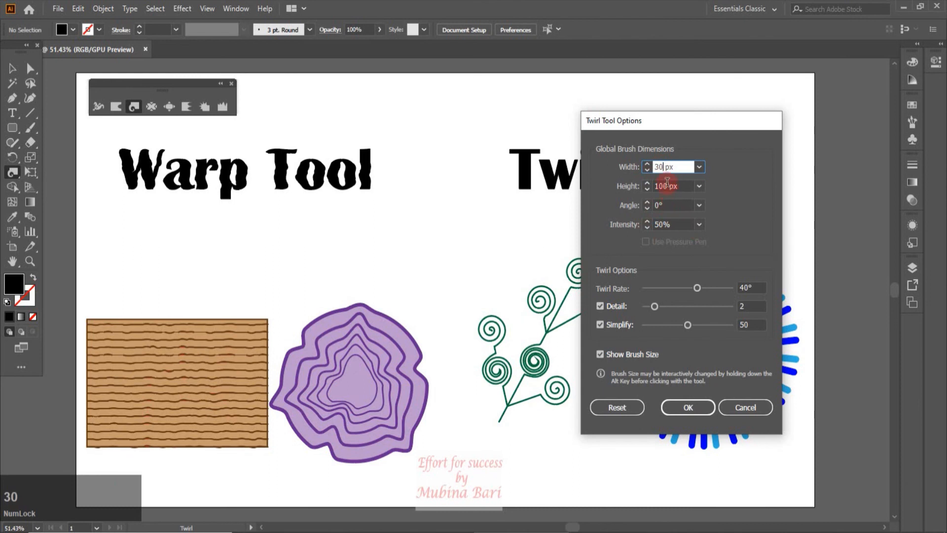
pyautogui.doubleClick(653, 186)
pyautogui.write('30')
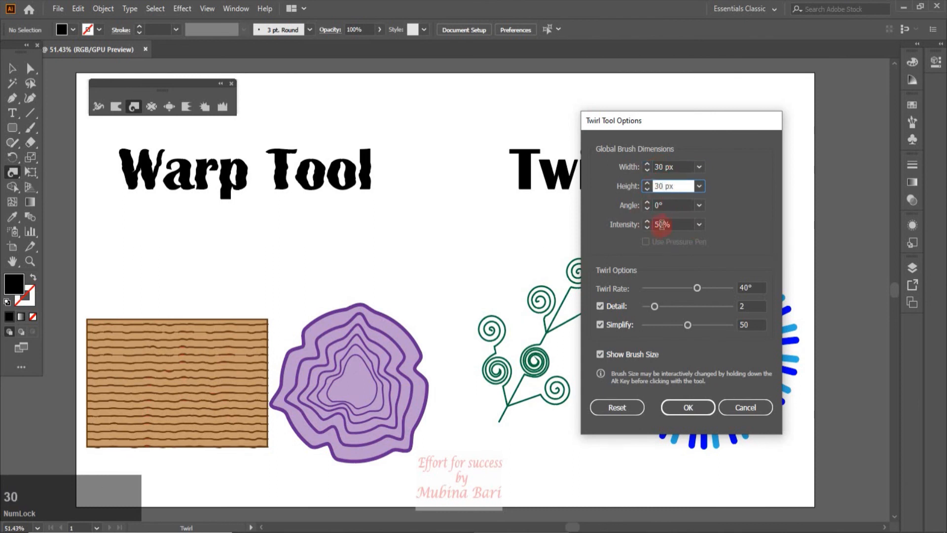
pyautogui.click(699, 224)
pyautogui.click(709, 262)
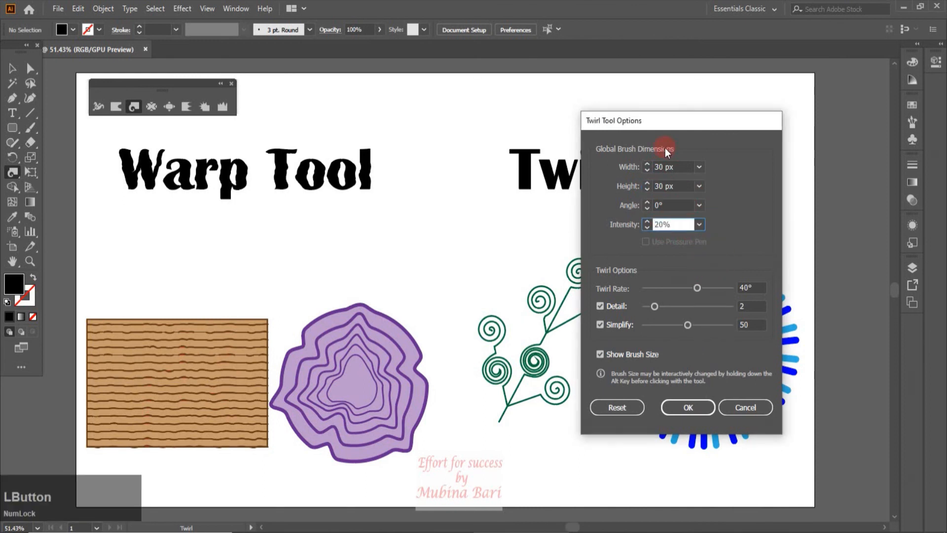
pyautogui.click(688, 407)
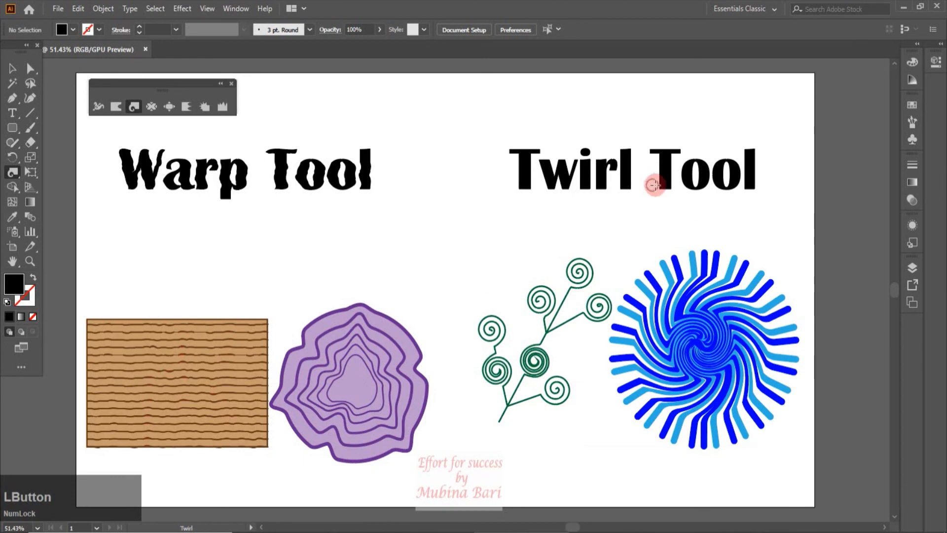
# Twirl the insides of both o's in the "Twirl Tool" heading and curl the upper right corners of its T's and l's
pyautogui.moveTo(692, 174)
pyautogui.mouseDown()
pyautogui.moveTo(703, 185)
pyautogui.moveTo(699, 168)
pyautogui.moveTo(729, 173)
pyautogui.moveTo(727, 162)
pyautogui.mouseUp()
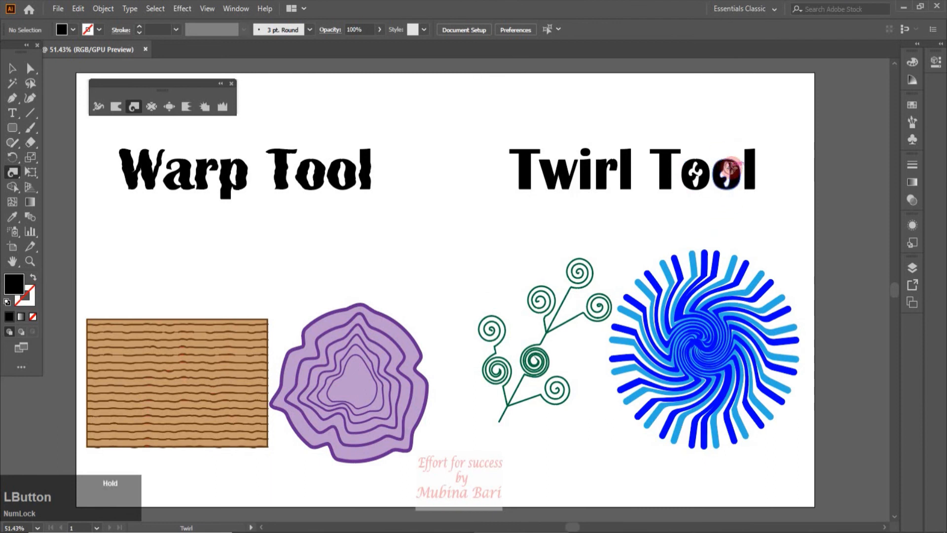
pyautogui.moveTo(590, 152); pyautogui.dragTo(583, 148)
pyautogui.click(632, 148)
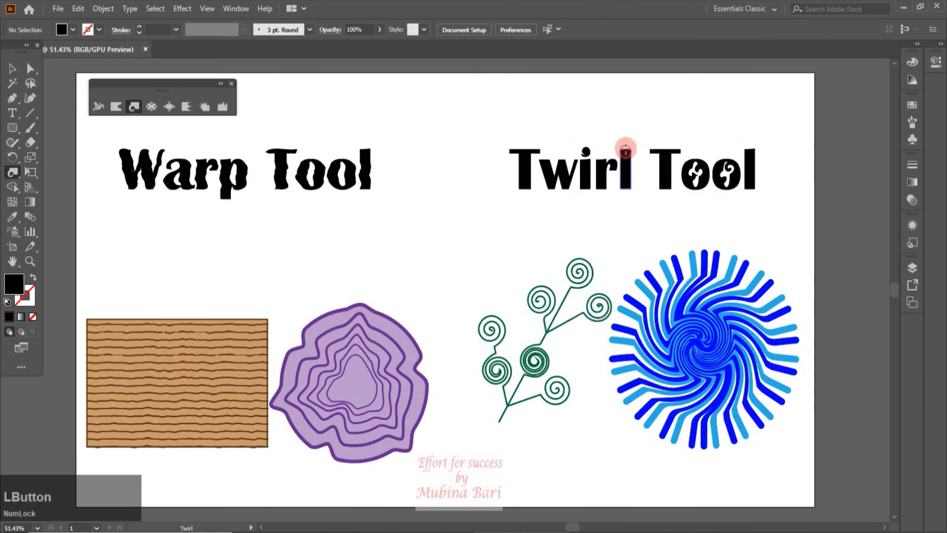
pyautogui.click(679, 147)
pyautogui.moveTo(740, 152); pyautogui.dragTo(750, 148)
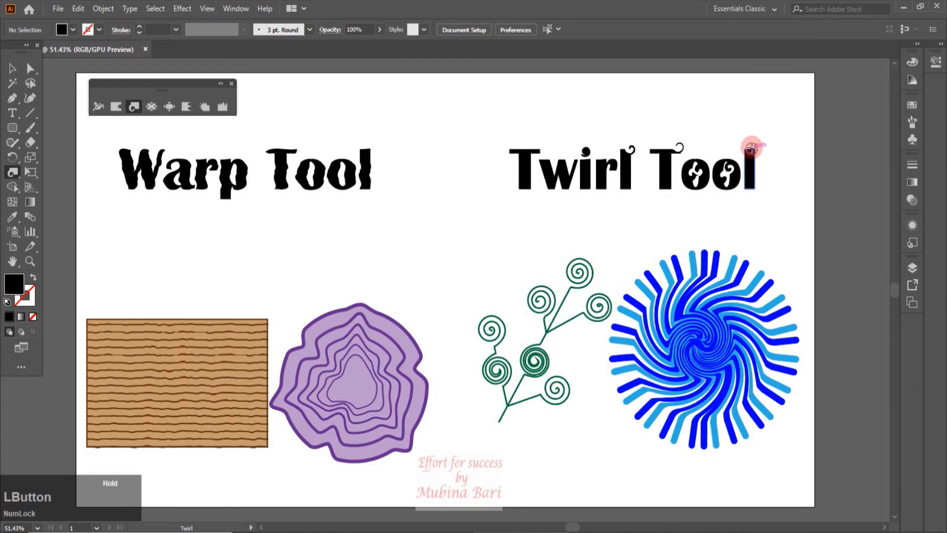
pyautogui.moveTo(535, 155); pyautogui.dragTo(541, 149)
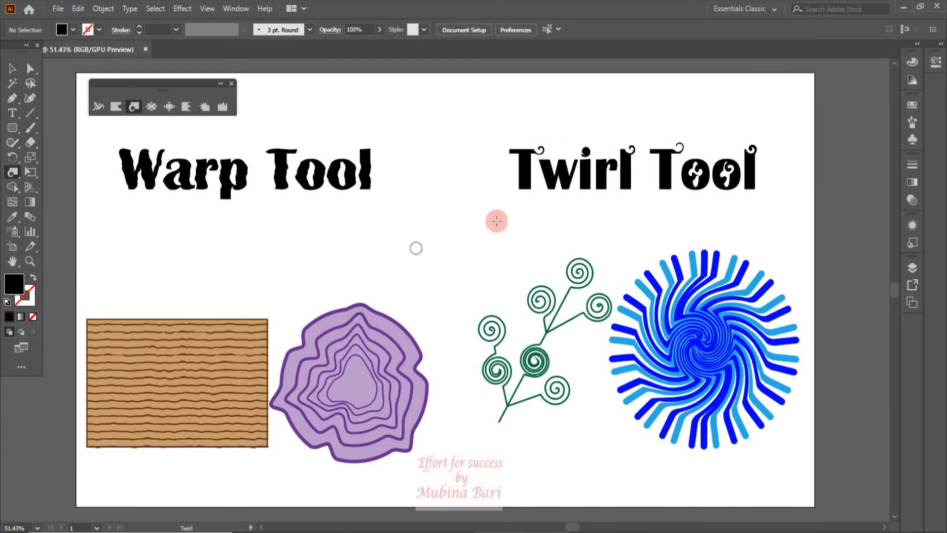
pyautogui.click(677, 146)
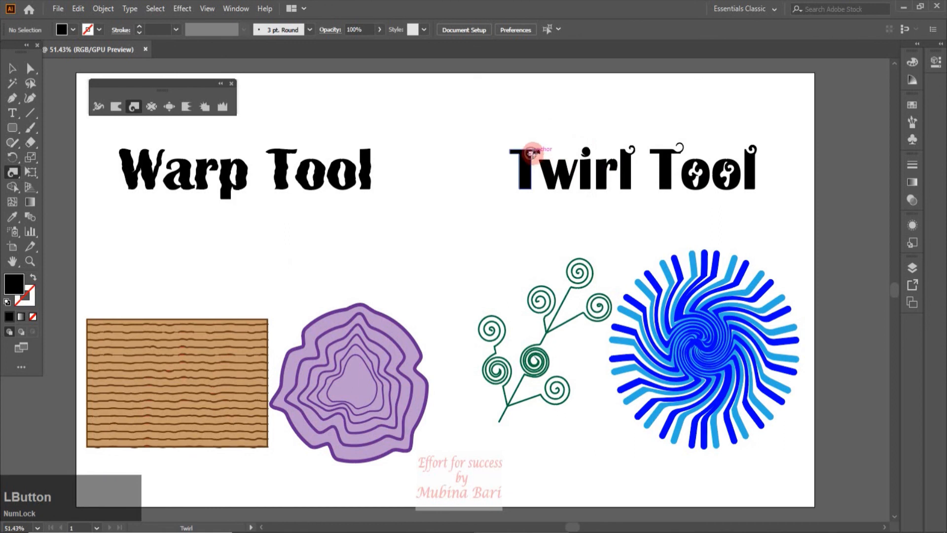